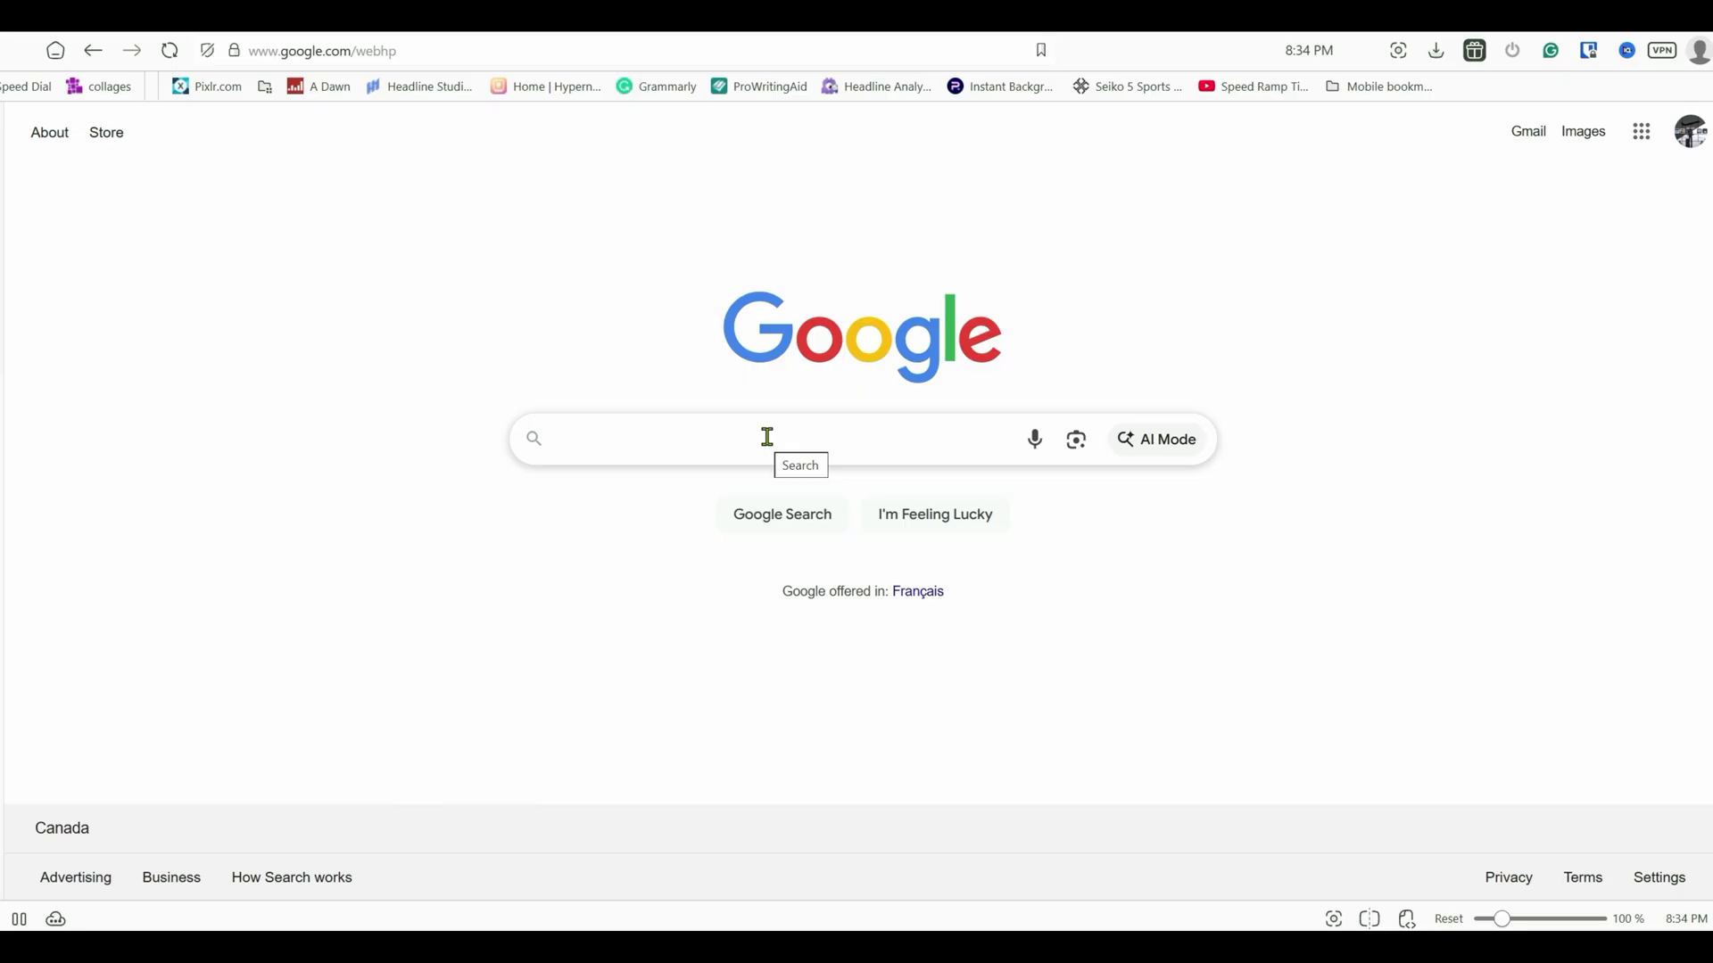
# Search Google for 'TDAC Thailand'
pyautogui.click(767, 437)
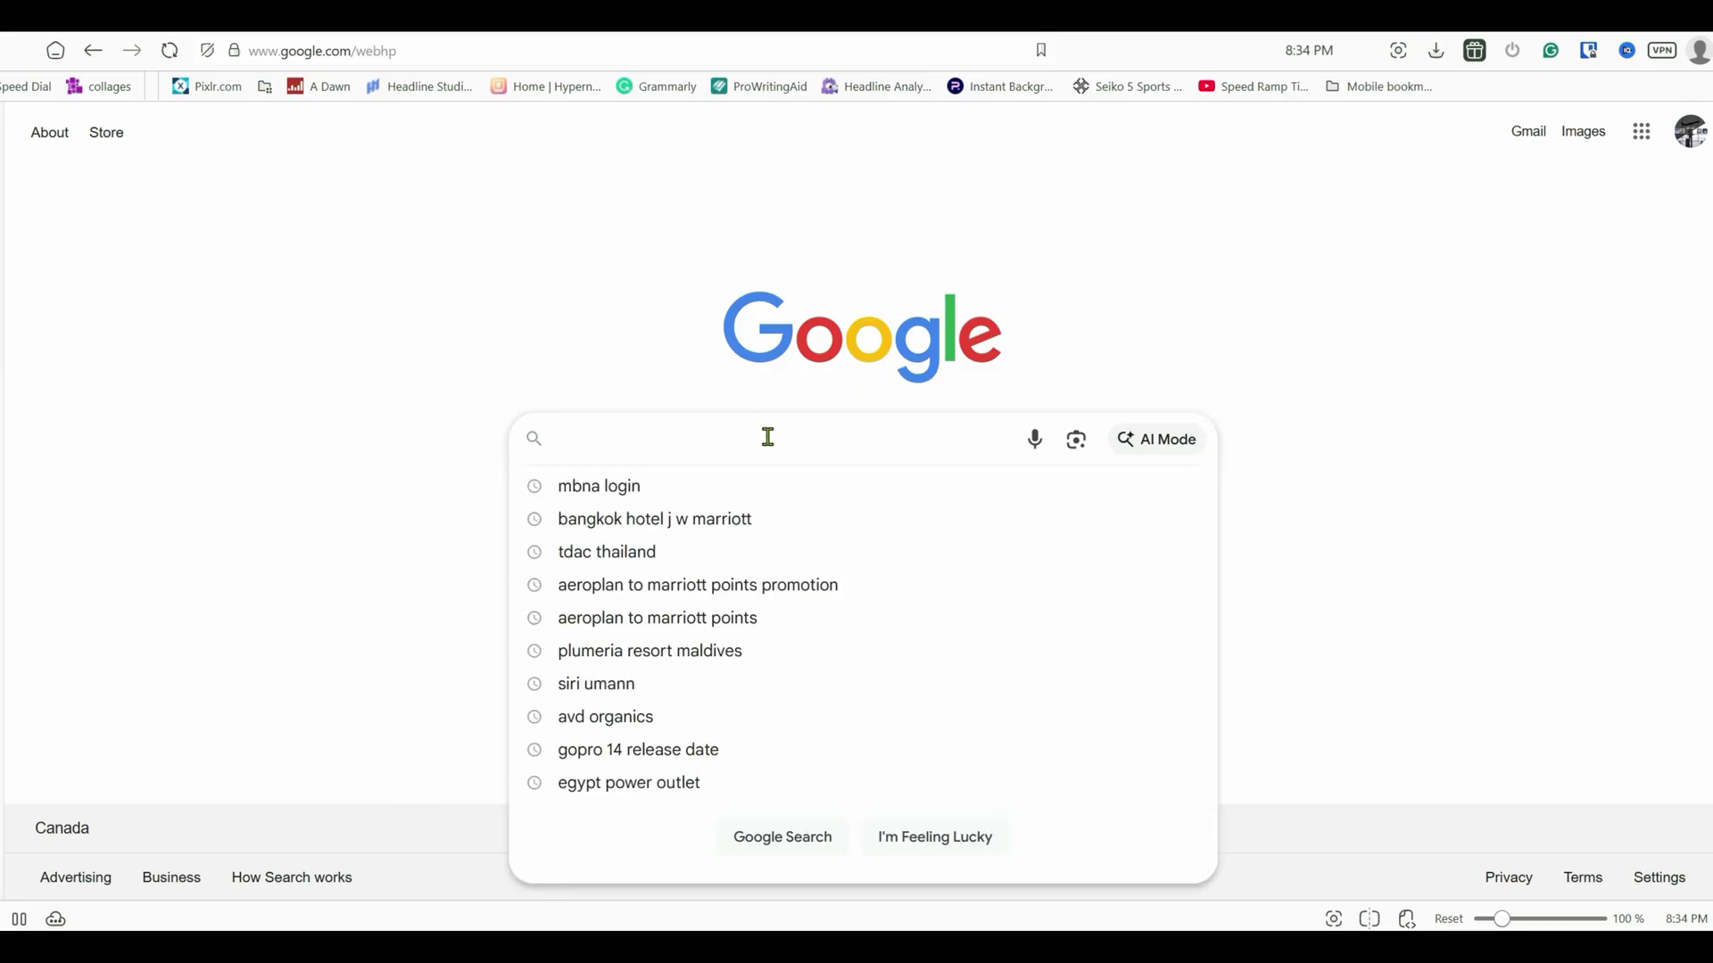
pyautogui.write('TDAC Thailand')
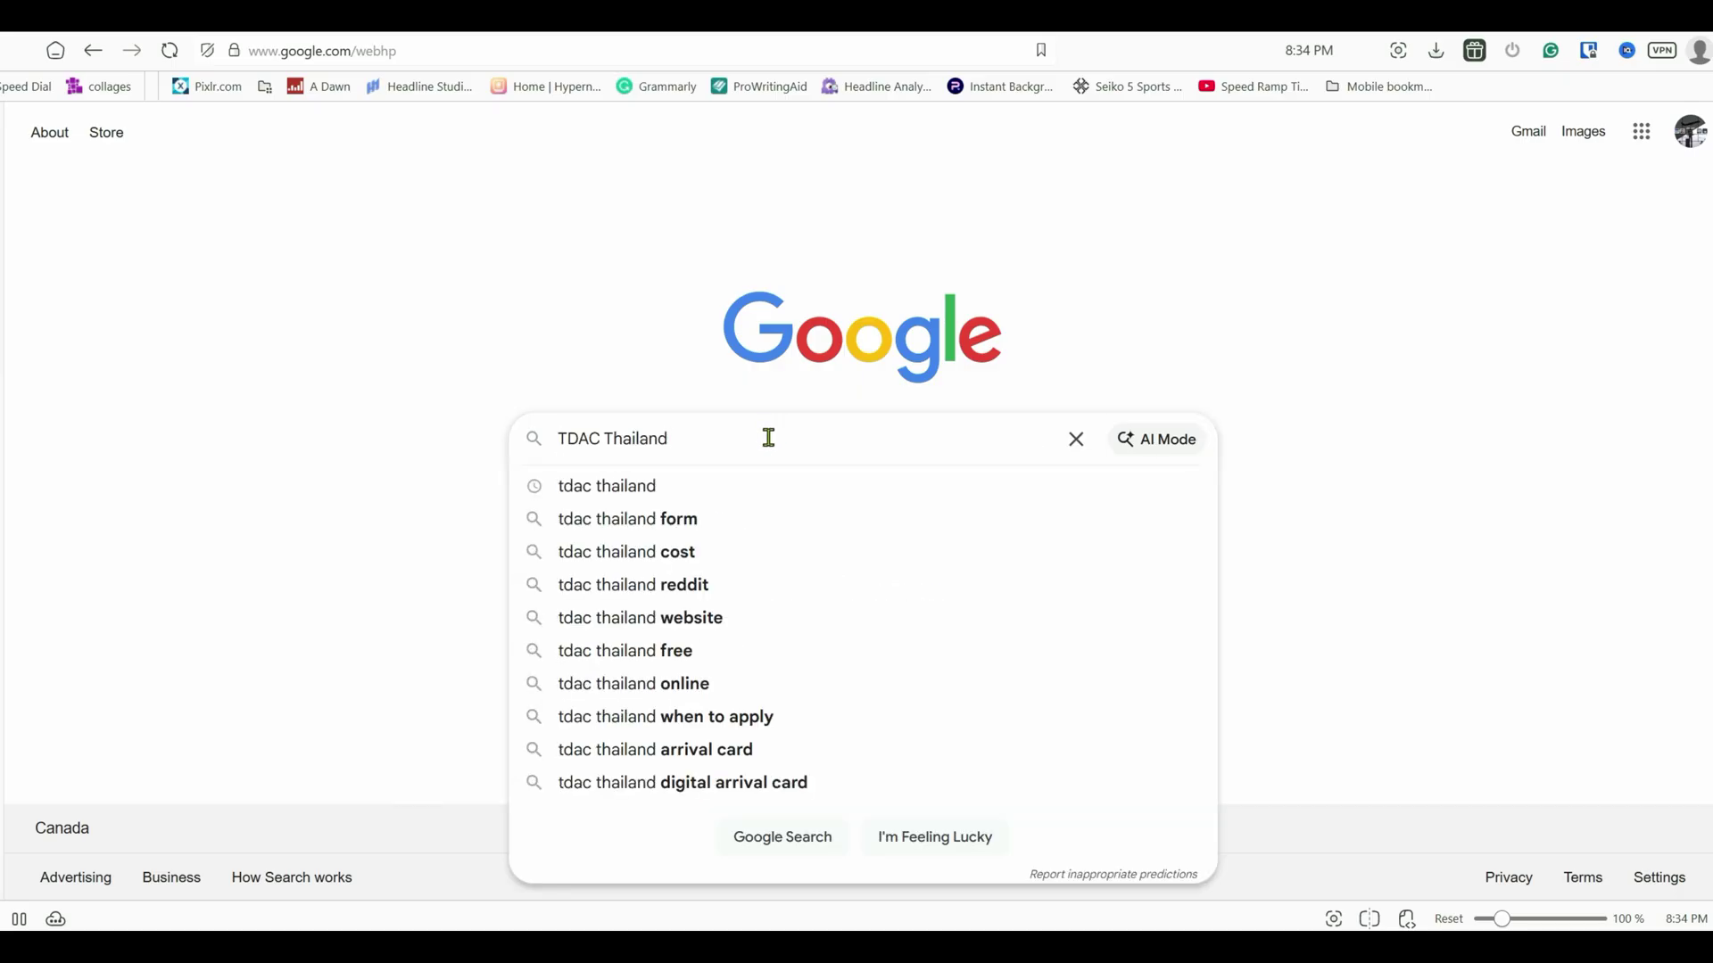
pyautogui.press('Return')
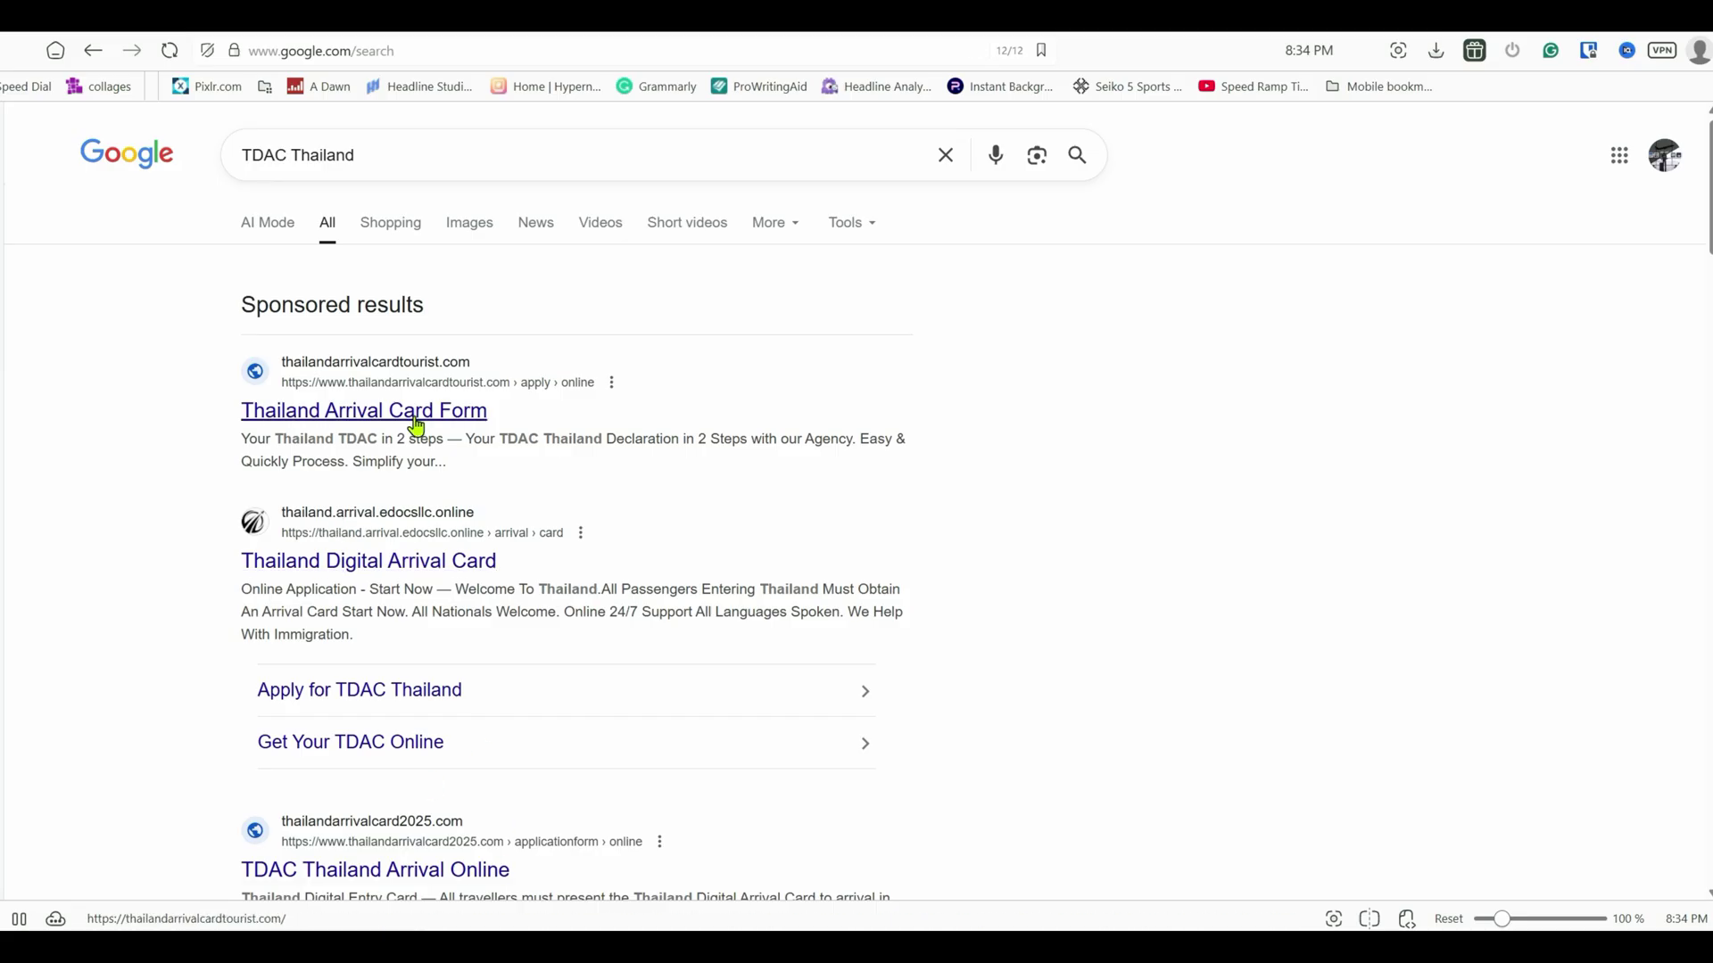
# Scroll past the sponsored results and open the official tdac.immigration.go.th link
pyautogui.scroll(-2, 415, 426)
pyautogui.scroll(2, 434, 486)
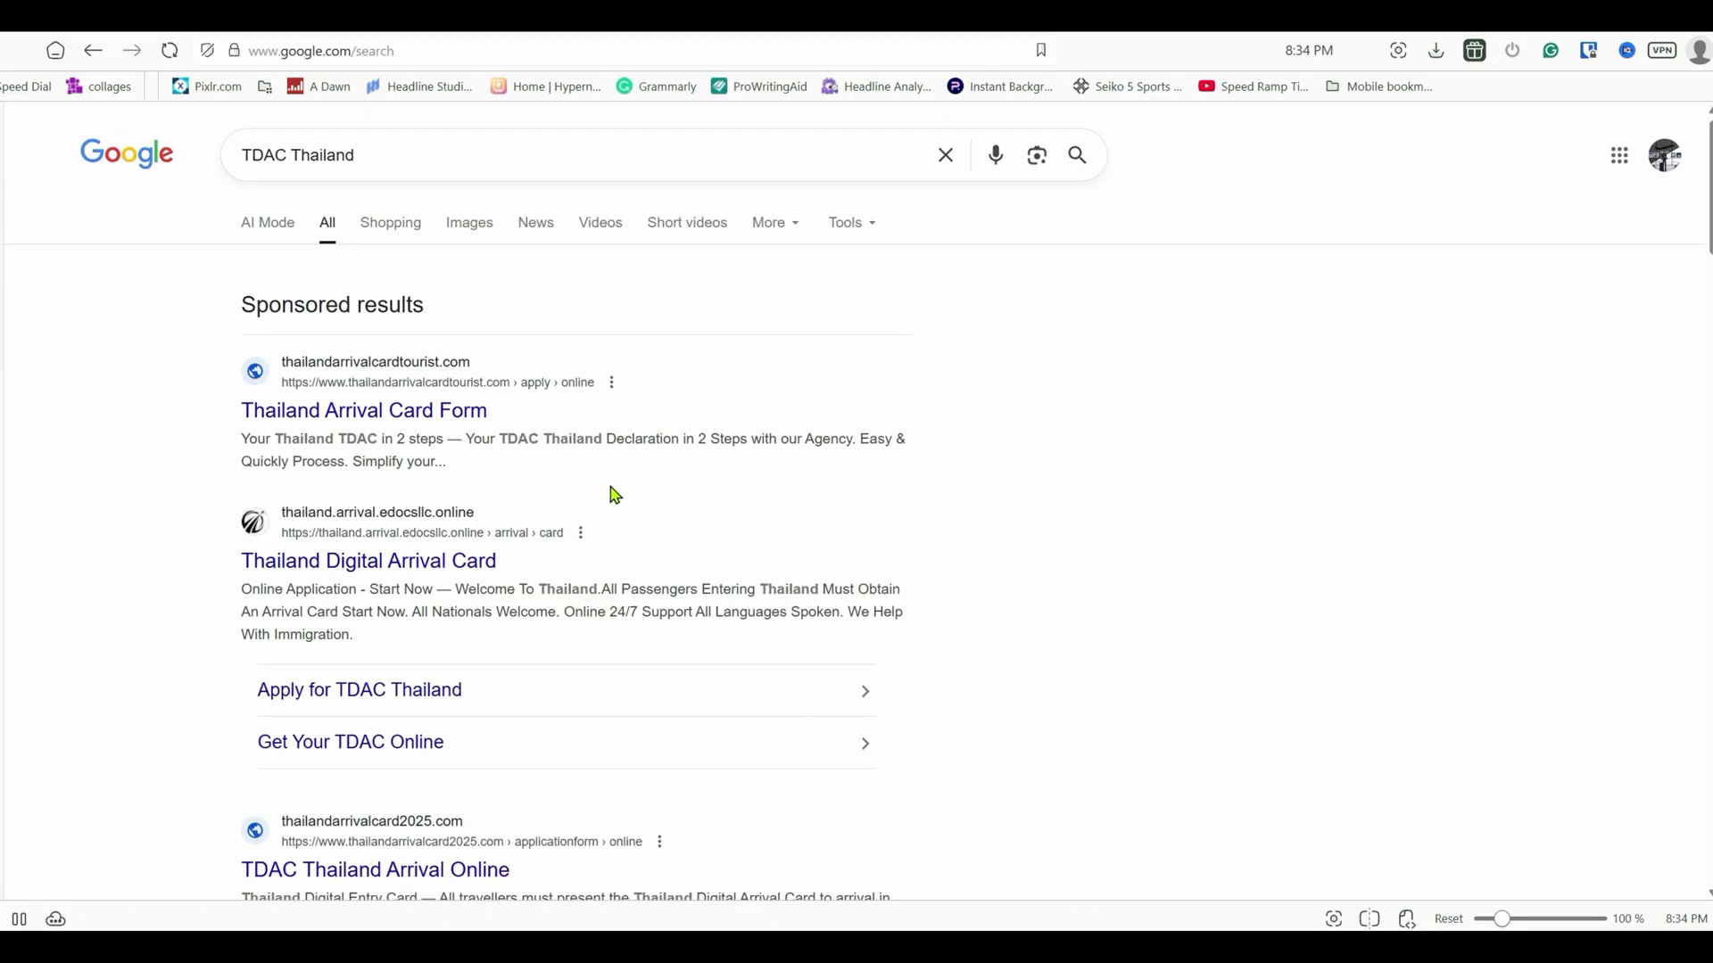
pyautogui.scroll(-5, 429, 434)
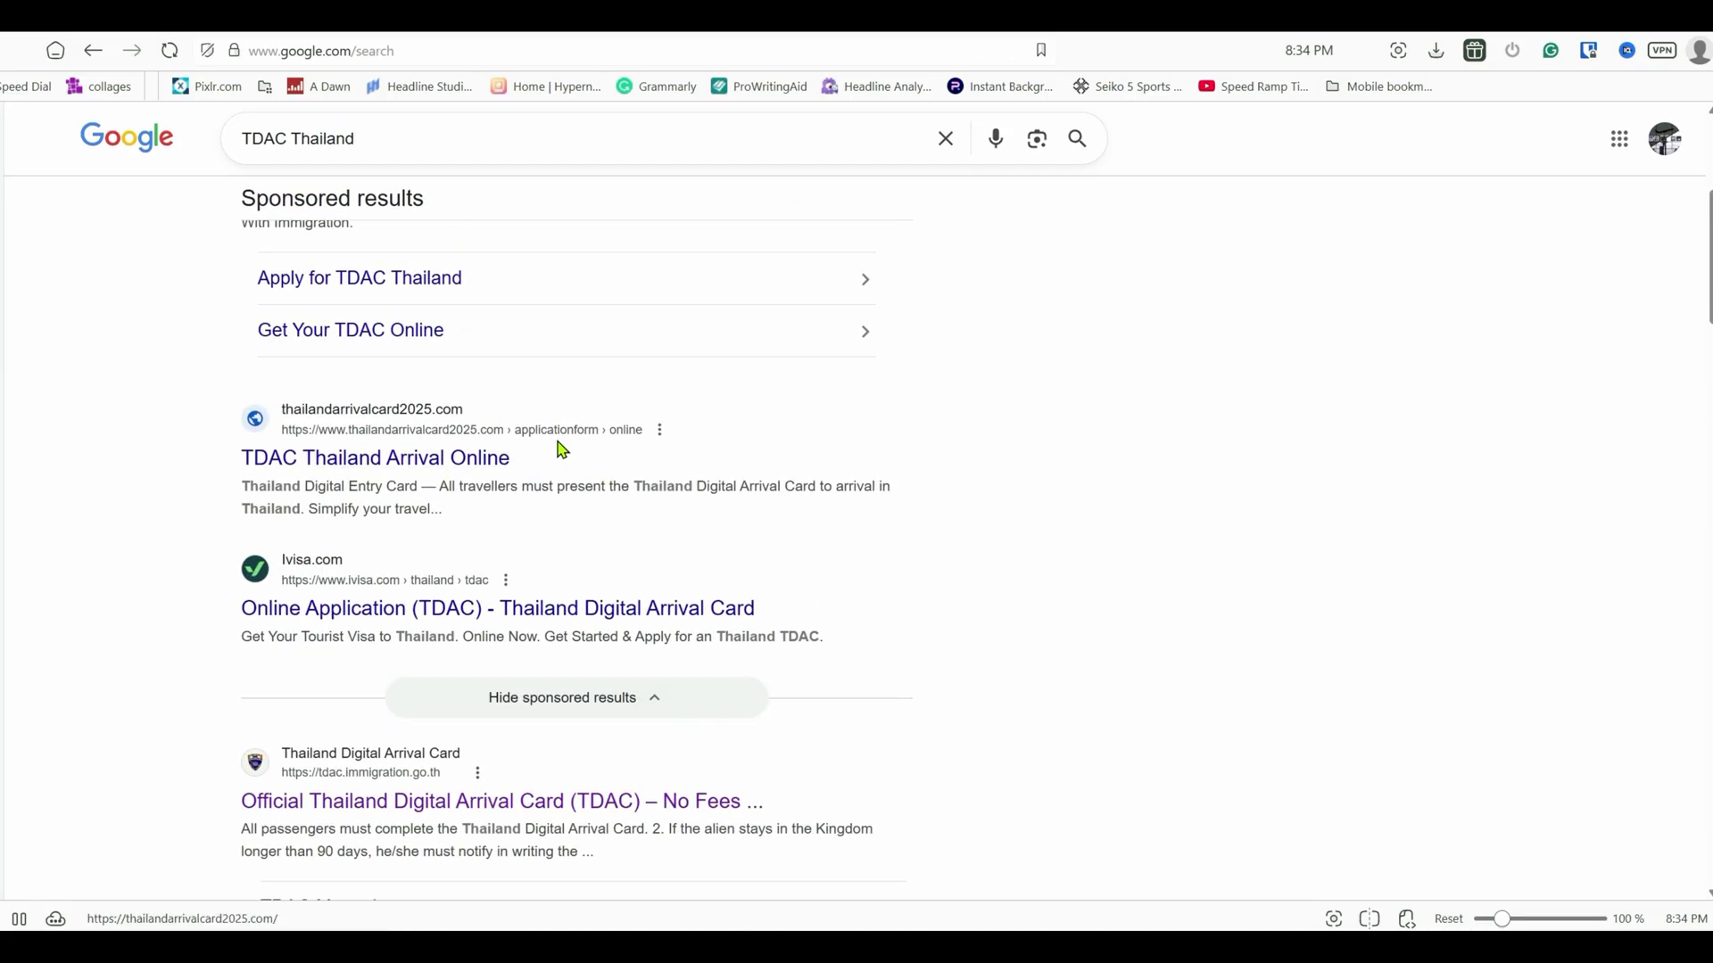
pyautogui.scroll(5, 558, 447)
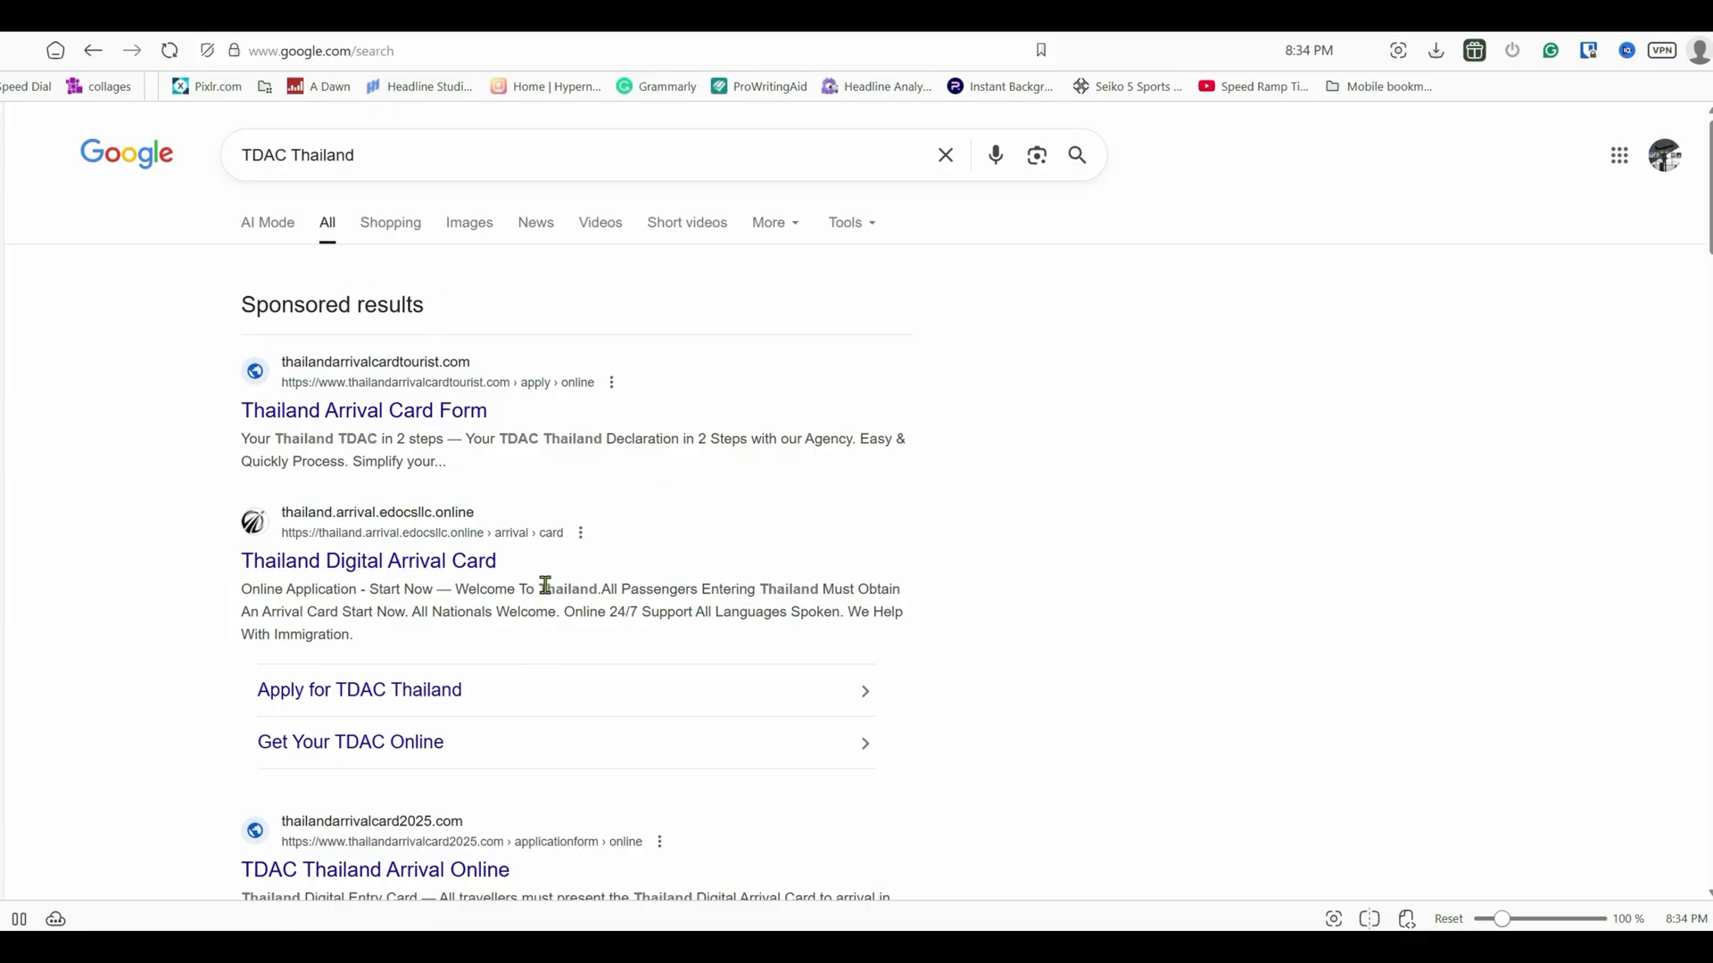
pyautogui.scroll(-2, 664, 574)
pyautogui.scroll(2, 664, 574)
pyautogui.scroll(-3, 1170, 565)
pyautogui.scroll(-2, 1174, 567)
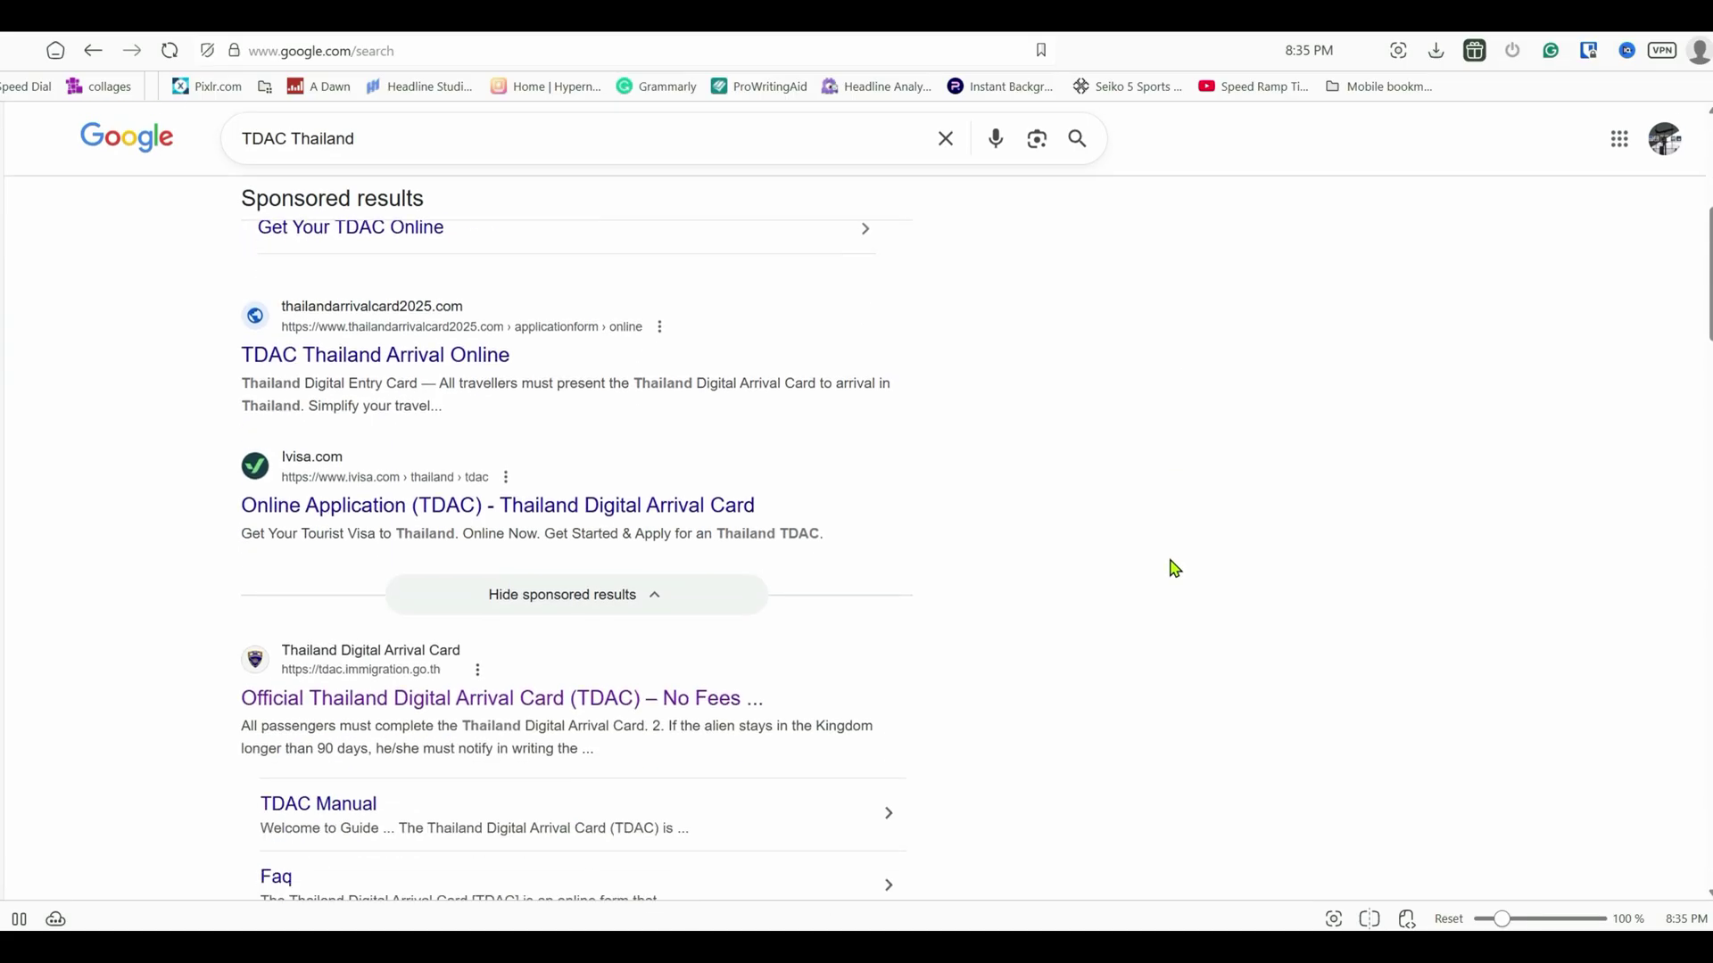
pyautogui.scroll(-1, 1174, 568)
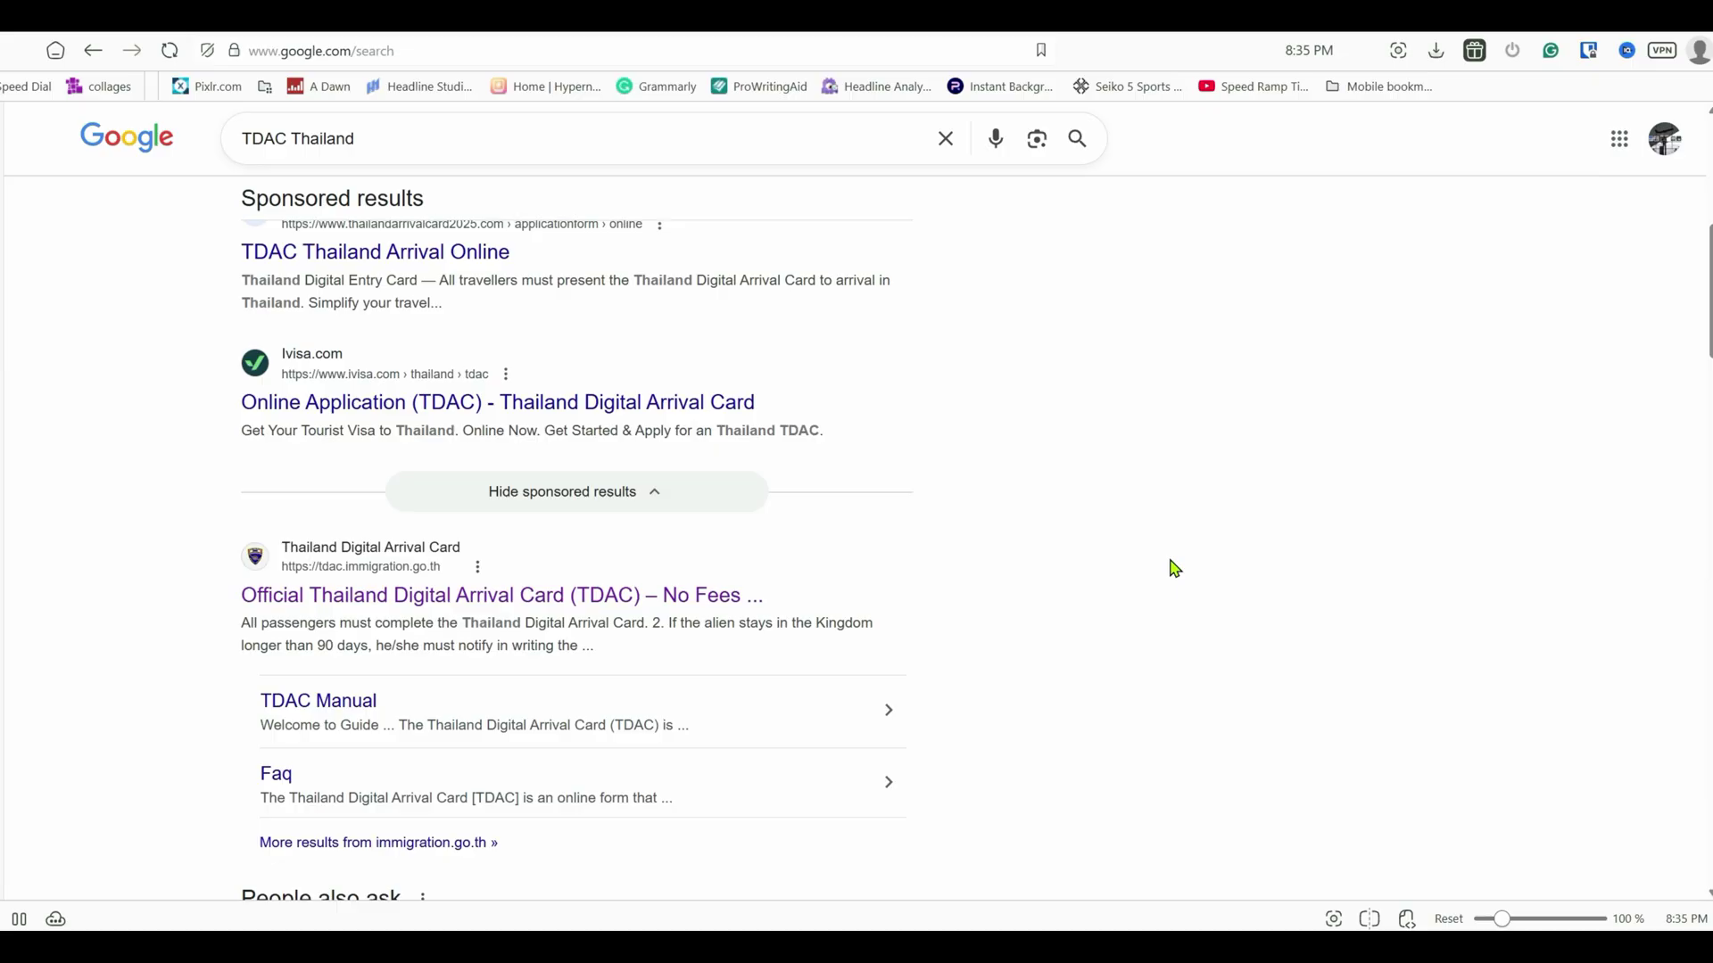
pyautogui.scroll(-1, 1174, 569)
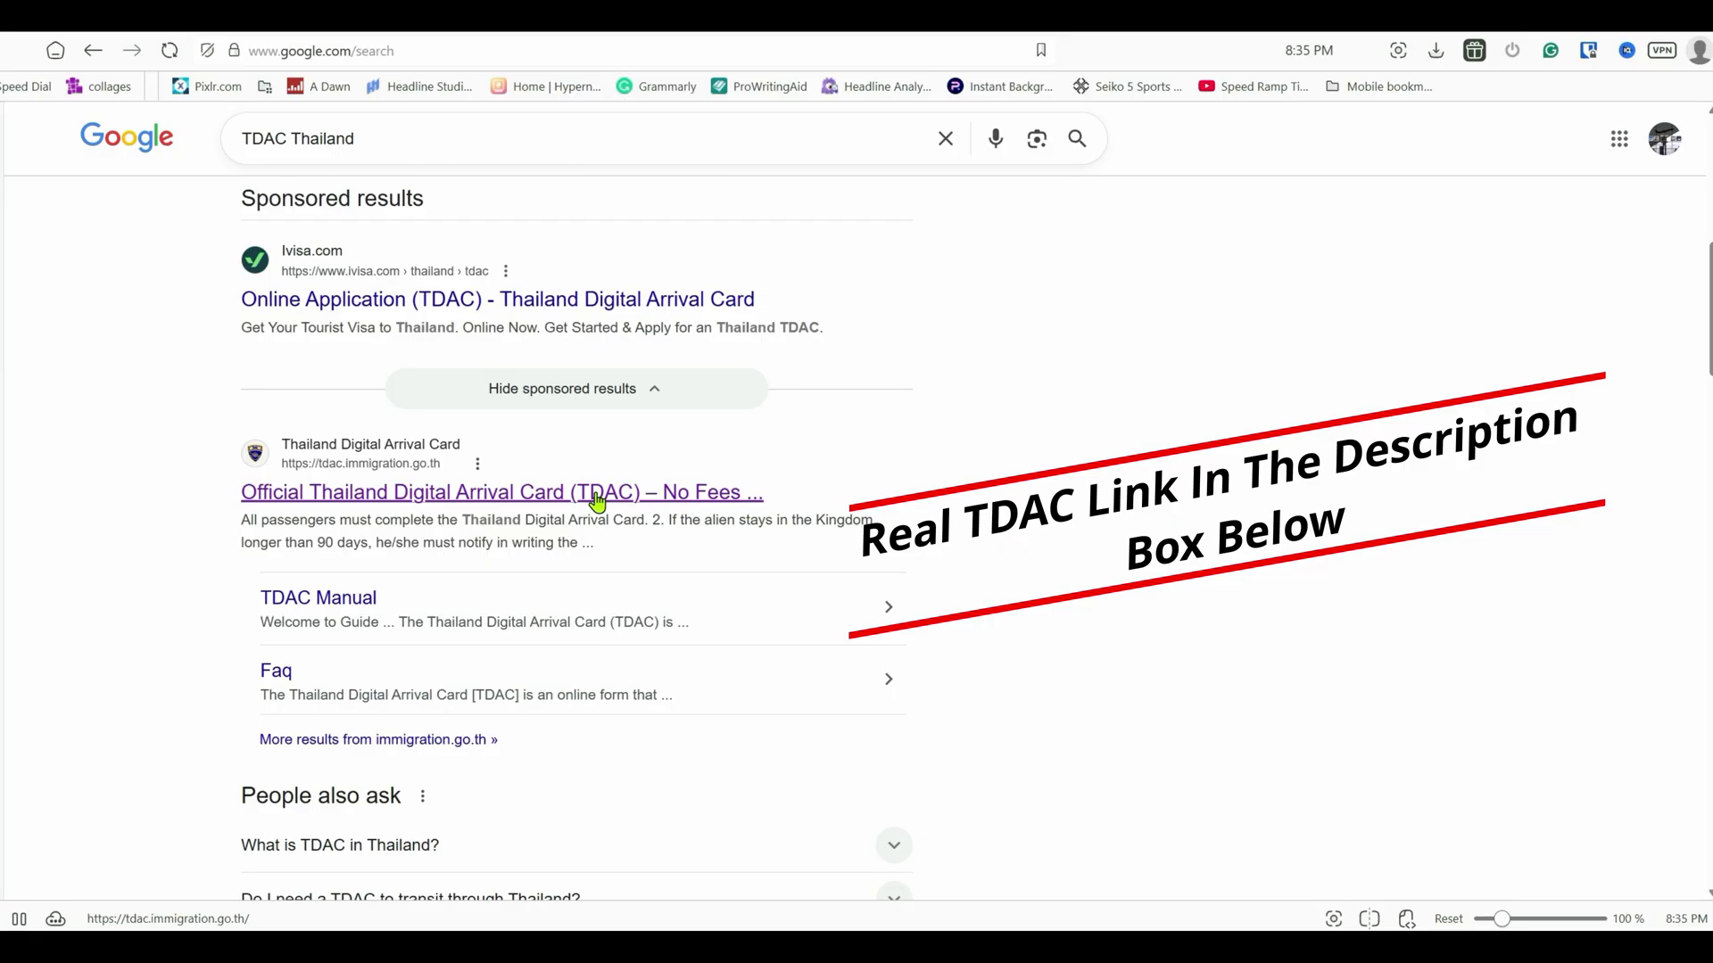
pyautogui.click(563, 496)
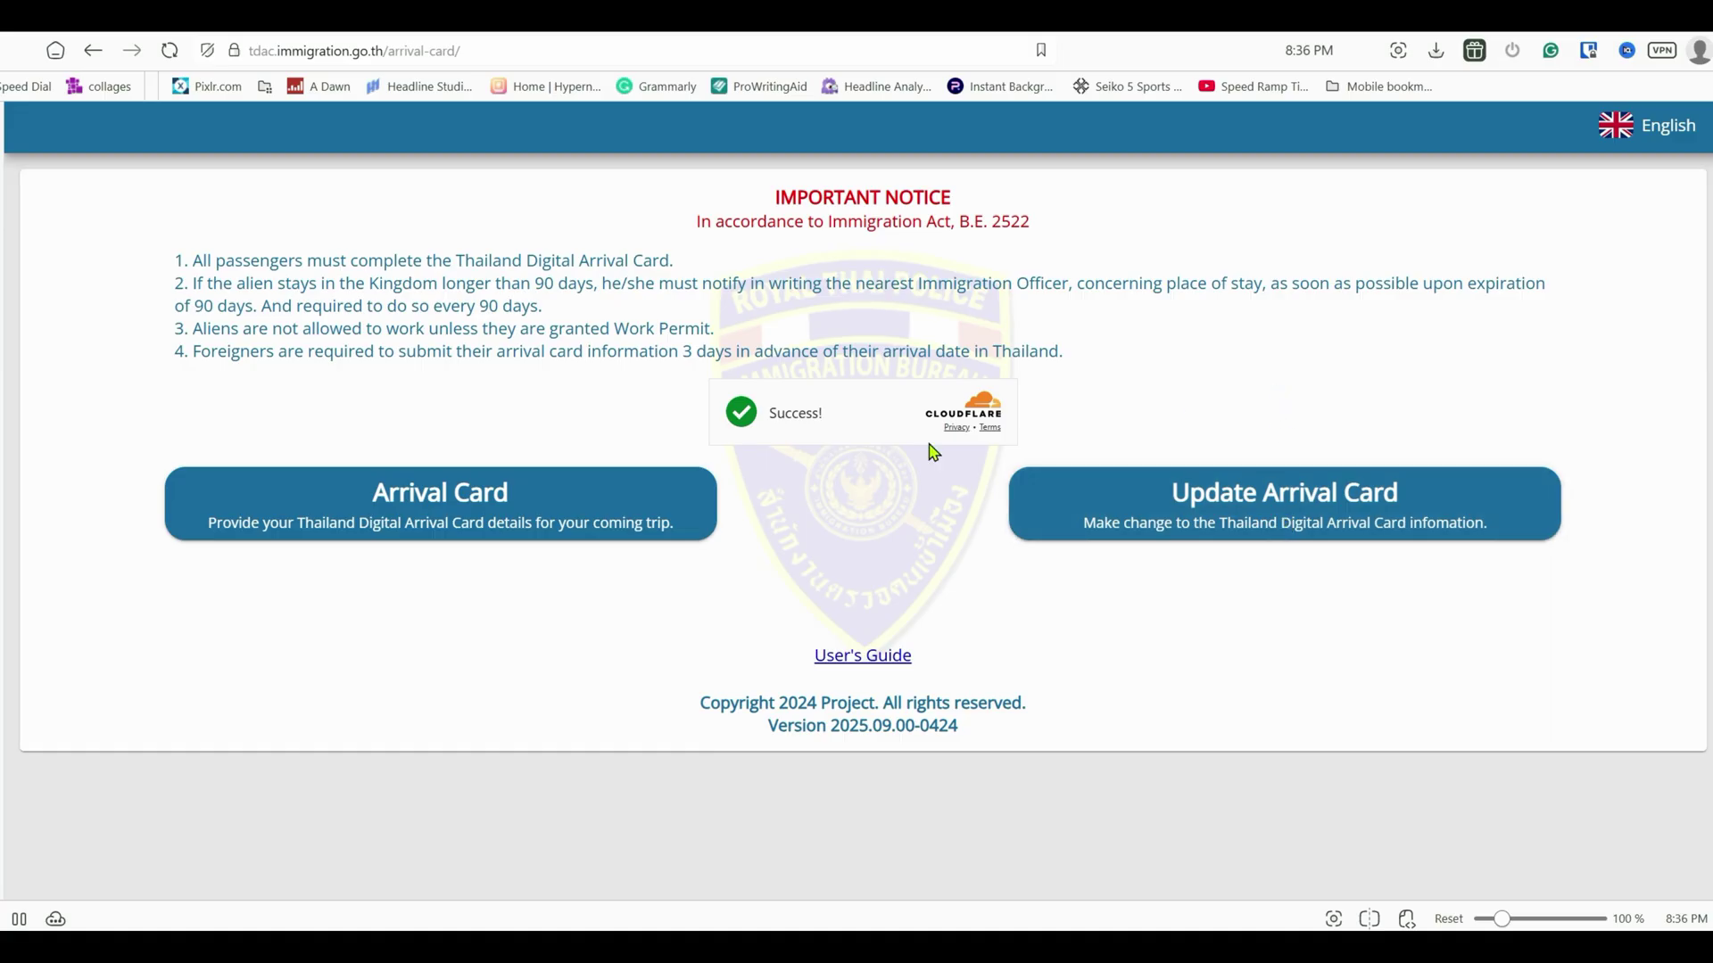
# Start a new arrival card, reaching the empty Personal Information step
pyautogui.click(449, 510)
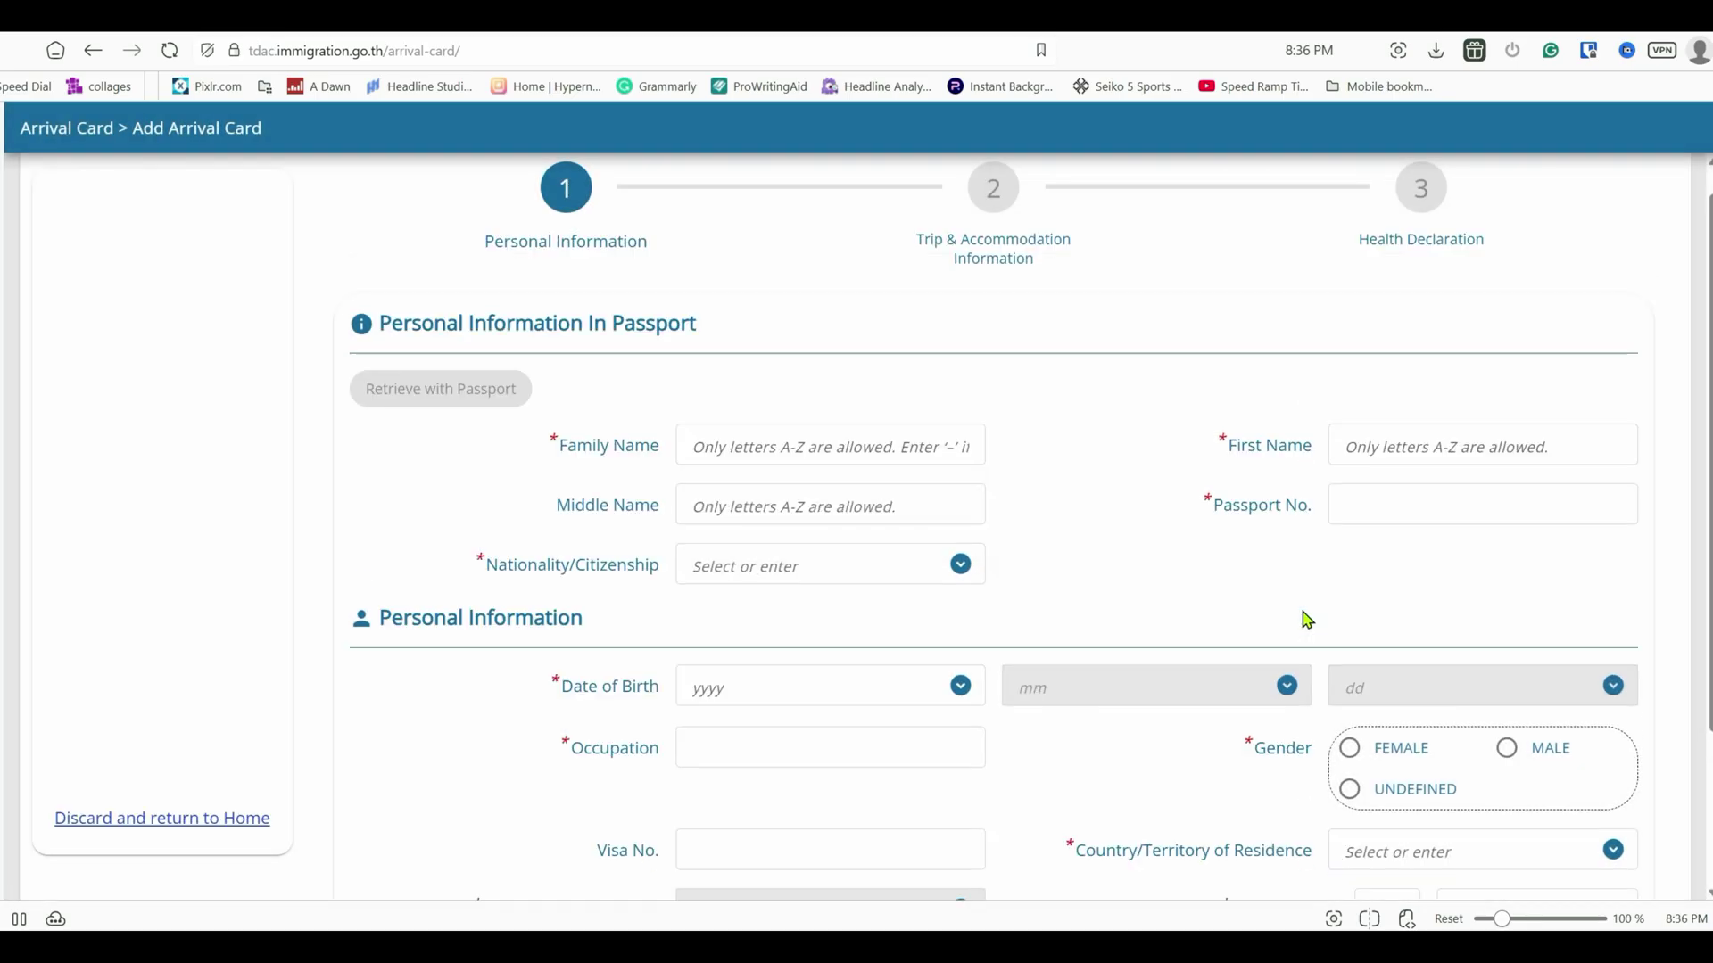
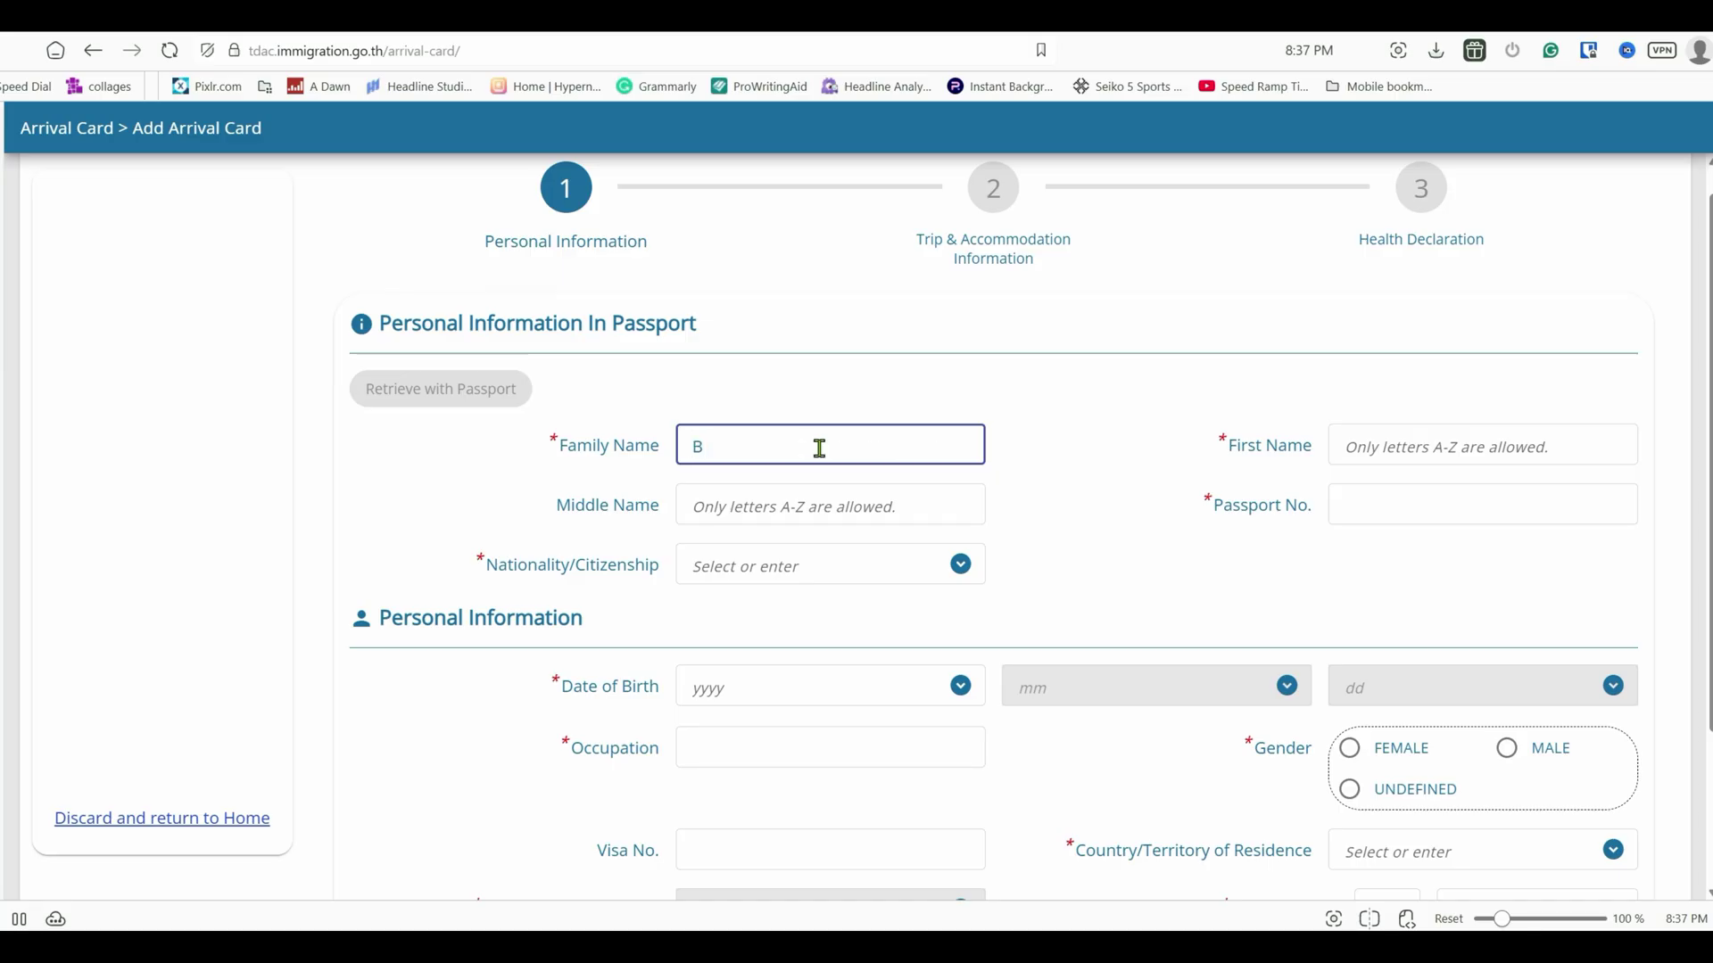
# Enter the traveller's family name and first name, then go to the passport number field
pyautogui.click(1389, 445)
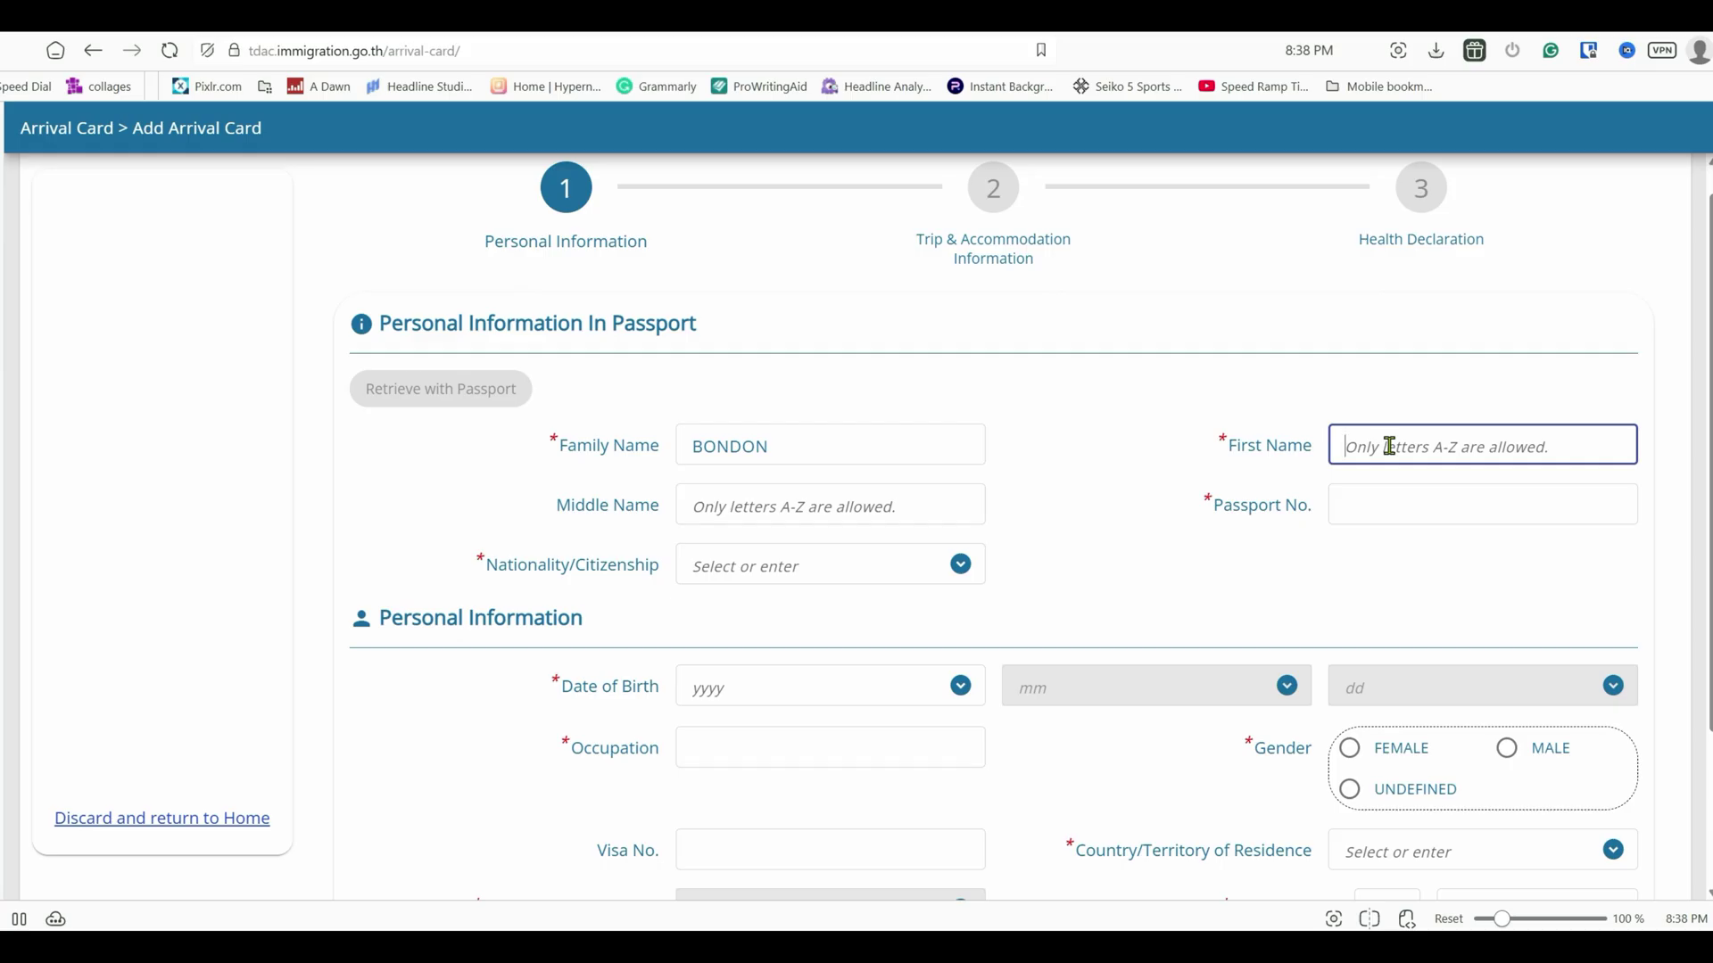
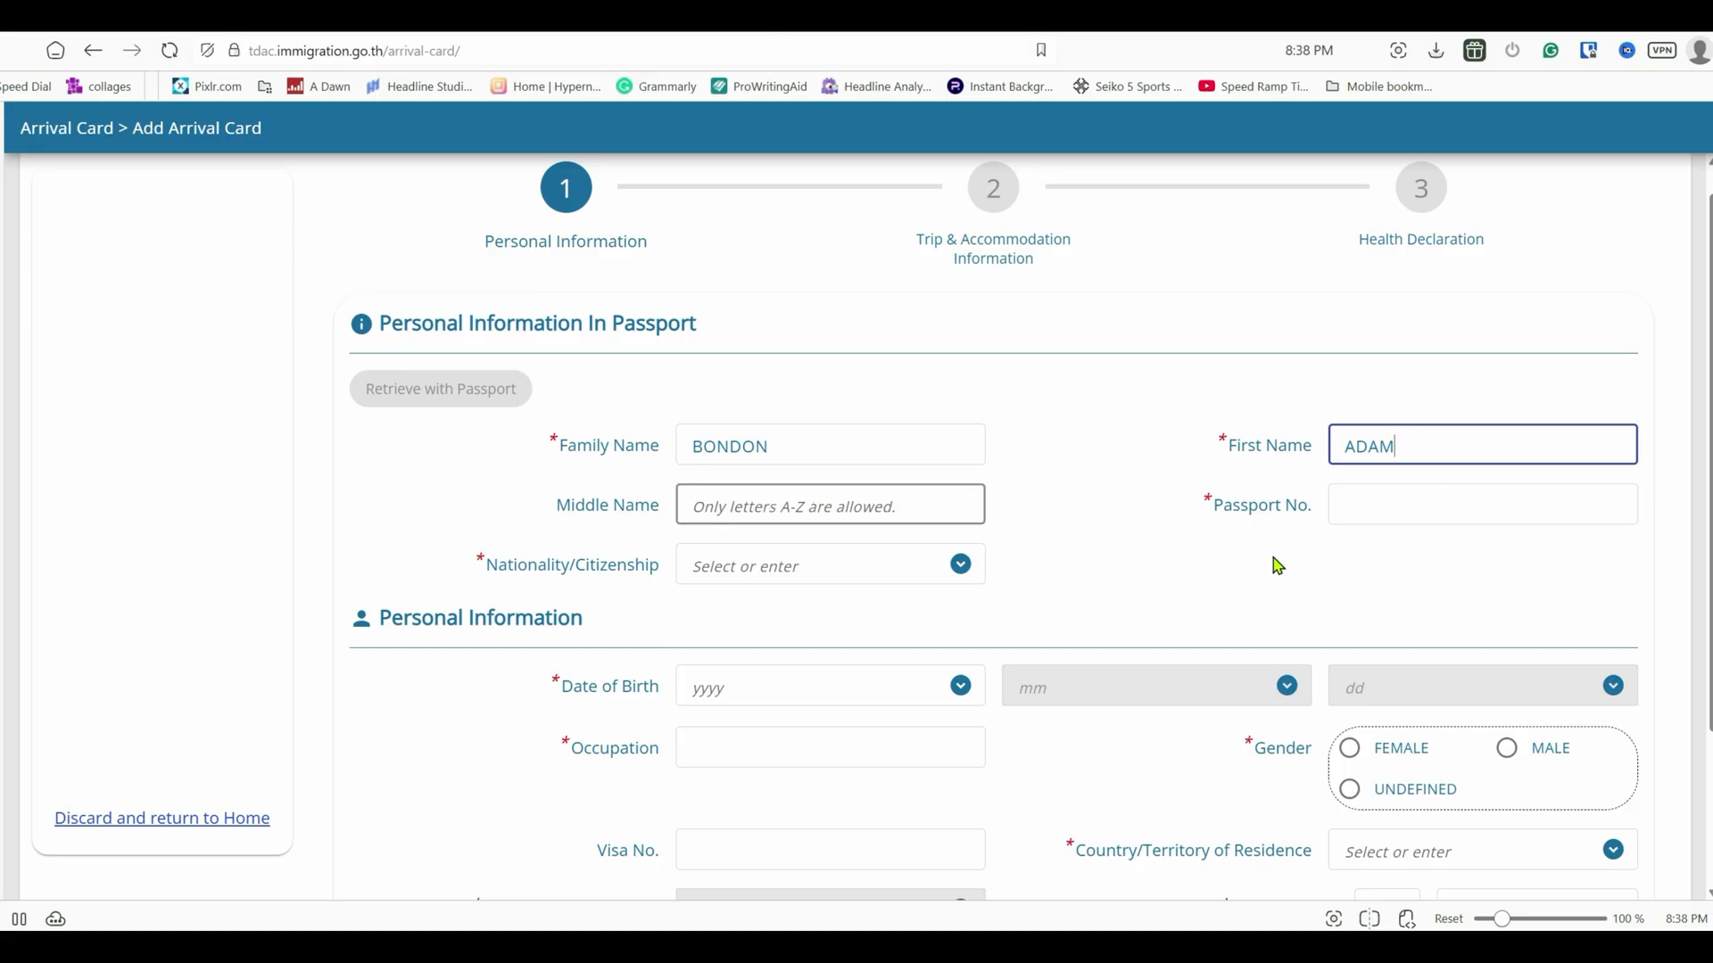
pyautogui.click(1405, 505)
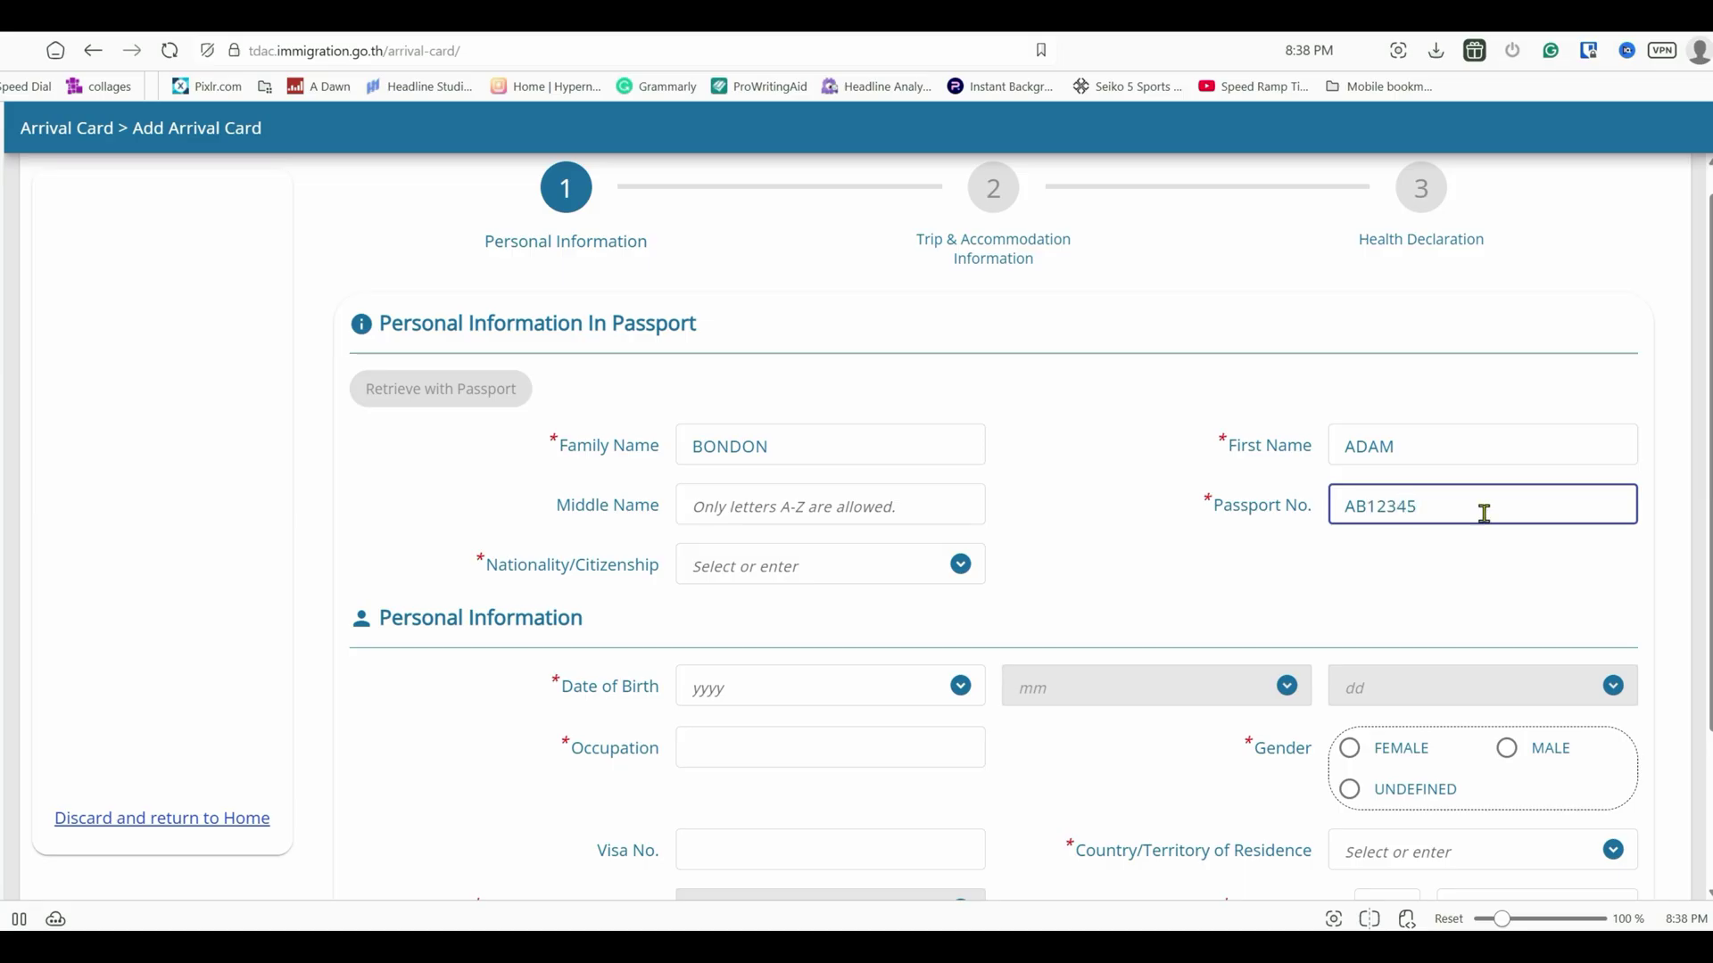
# Set the nationality to CAN : CANADIAN
pyautogui.scroll(-1, 1249, 486)
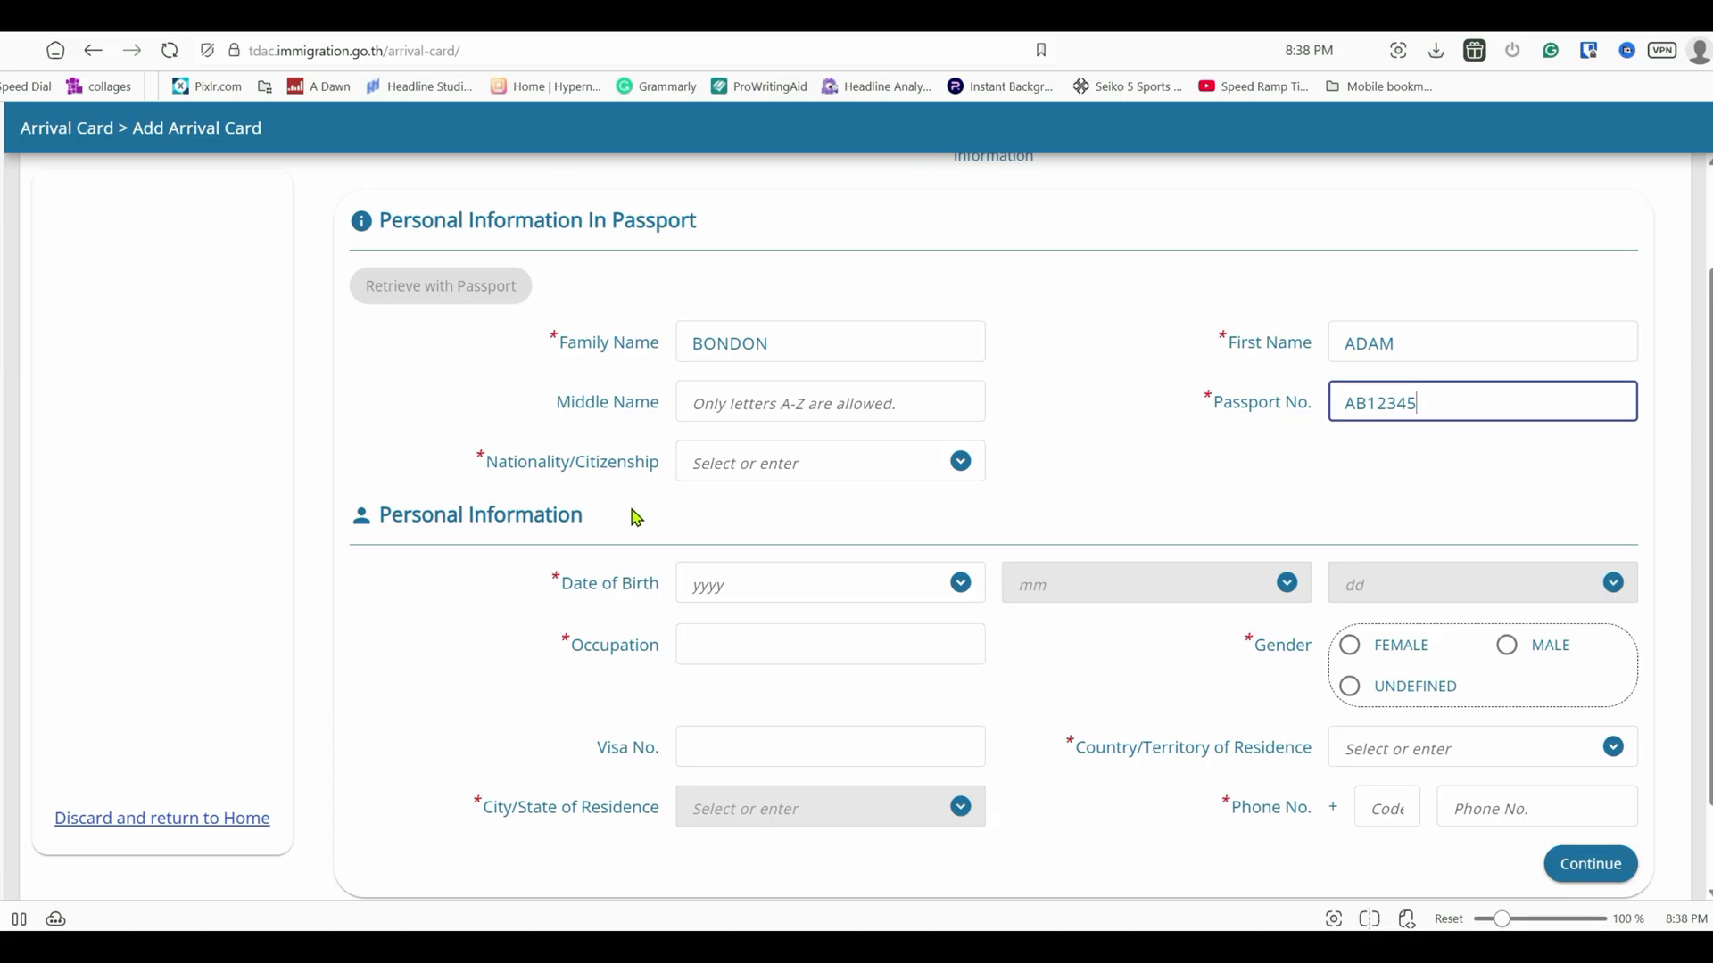
pyautogui.click(962, 462)
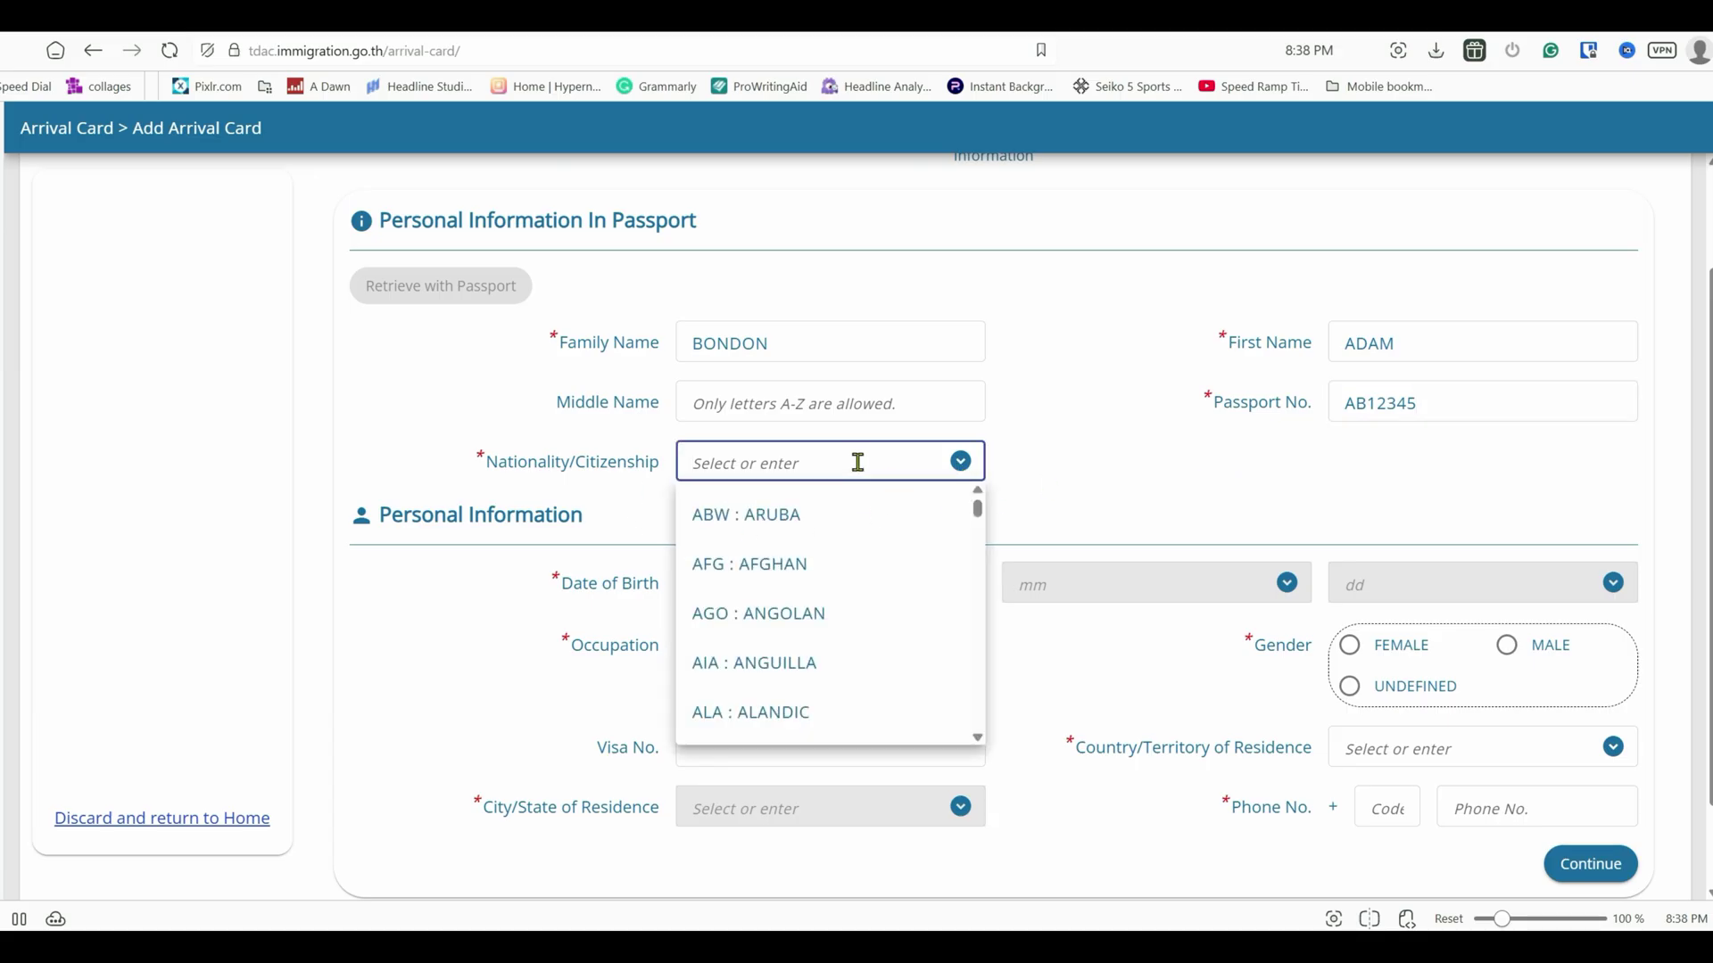
pyautogui.write('CAN')
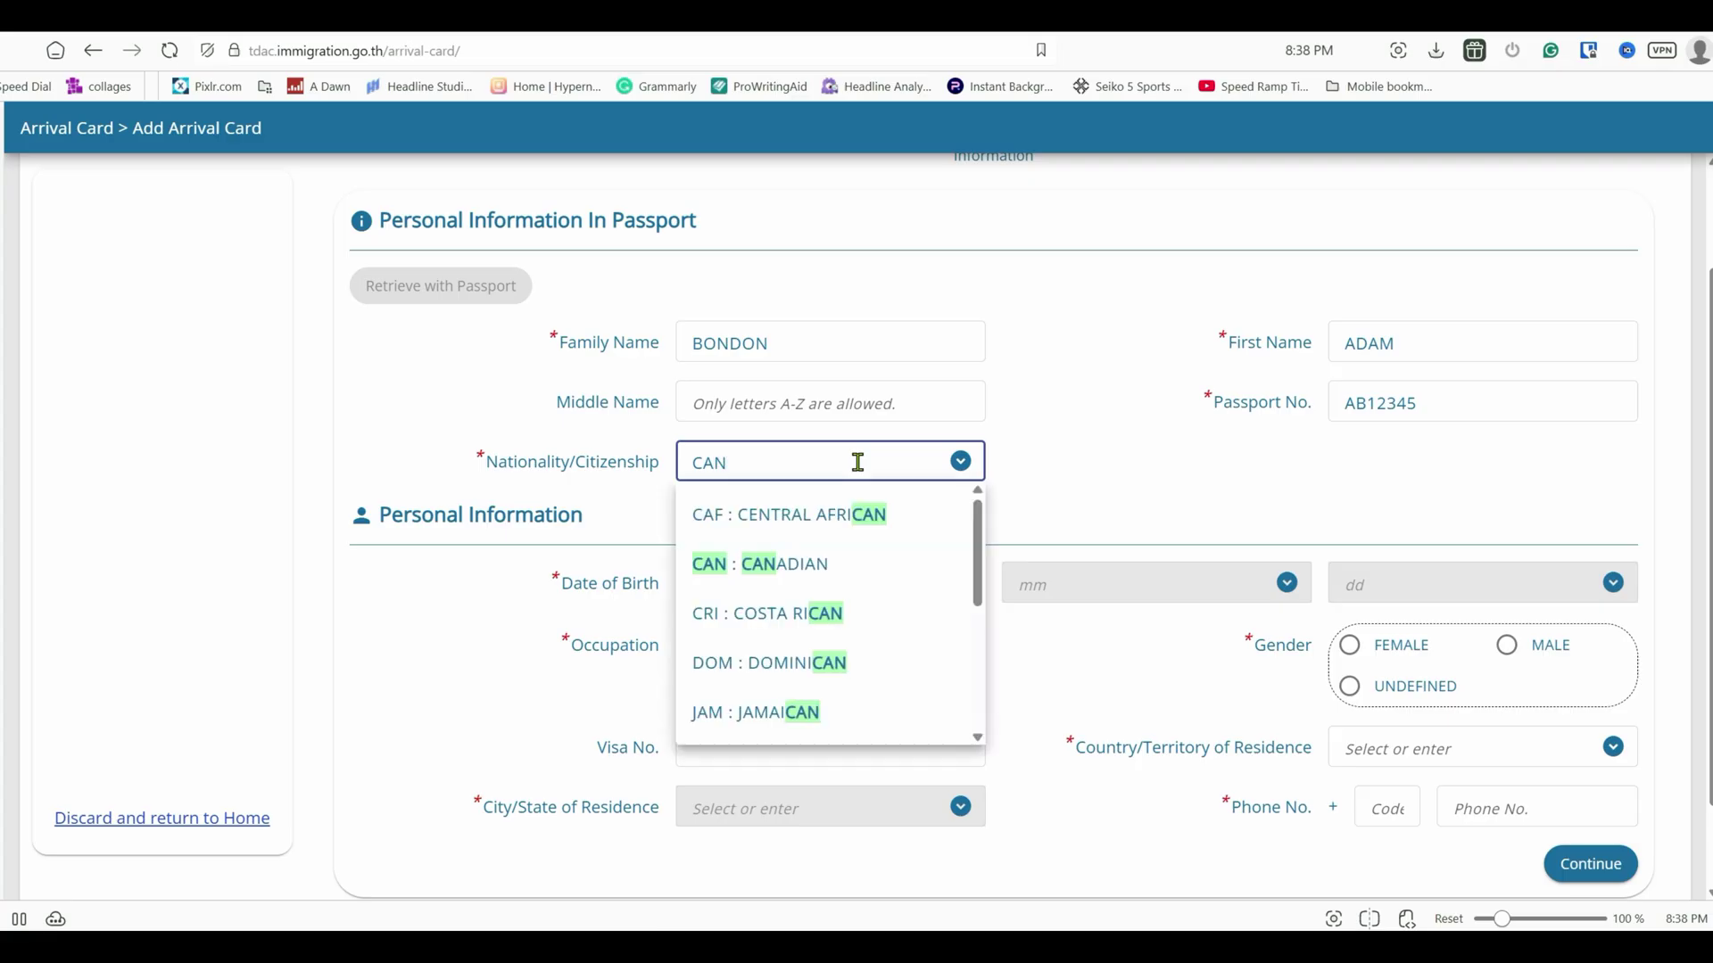
pyautogui.write('A')
pyautogui.click(786, 530)
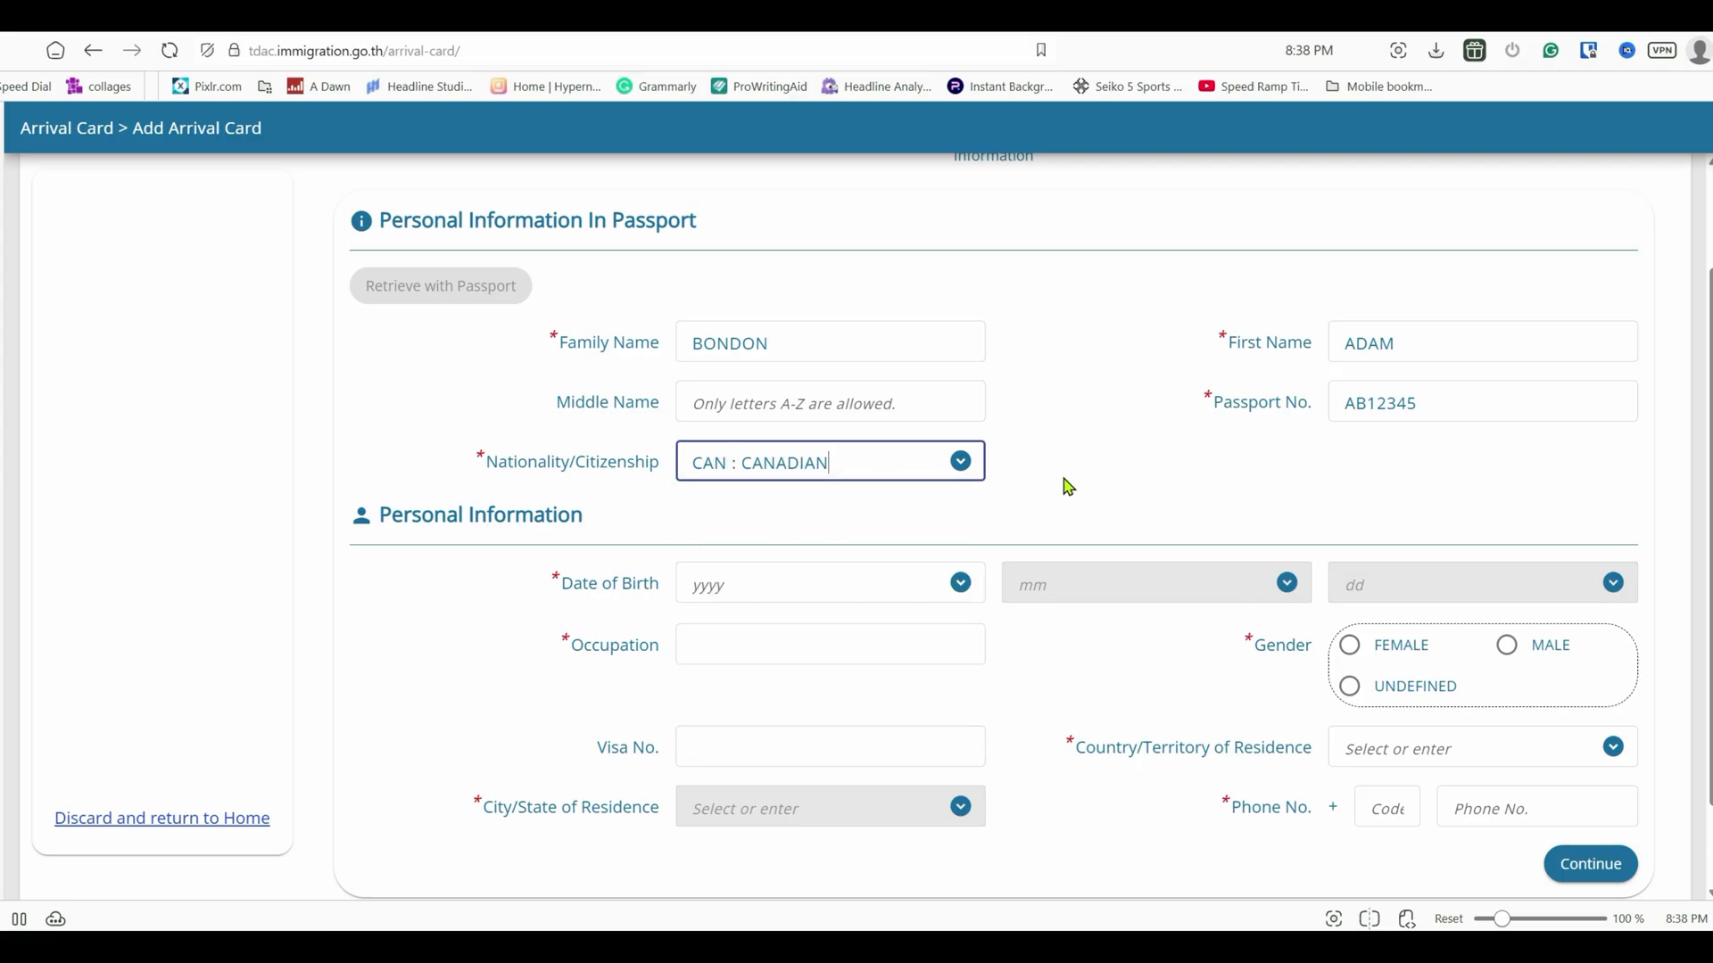
pyautogui.scroll(-1, 1134, 461)
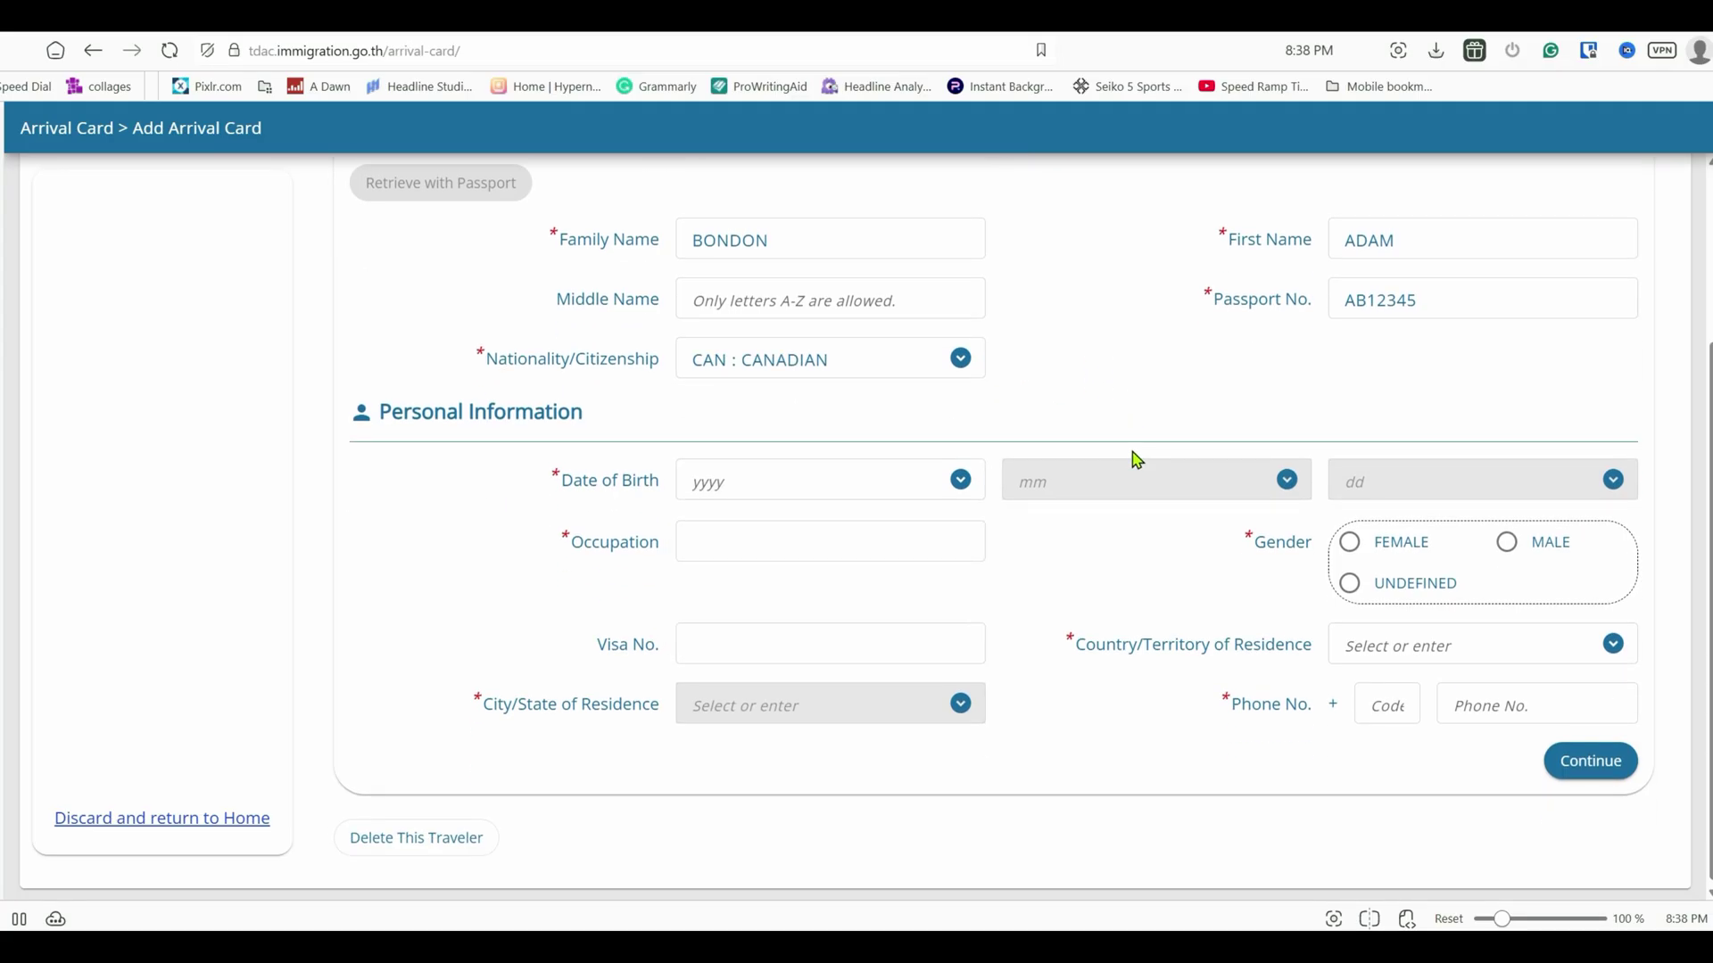
# Set the date of birth to 1975 / 05 / 05
pyautogui.click(769, 479)
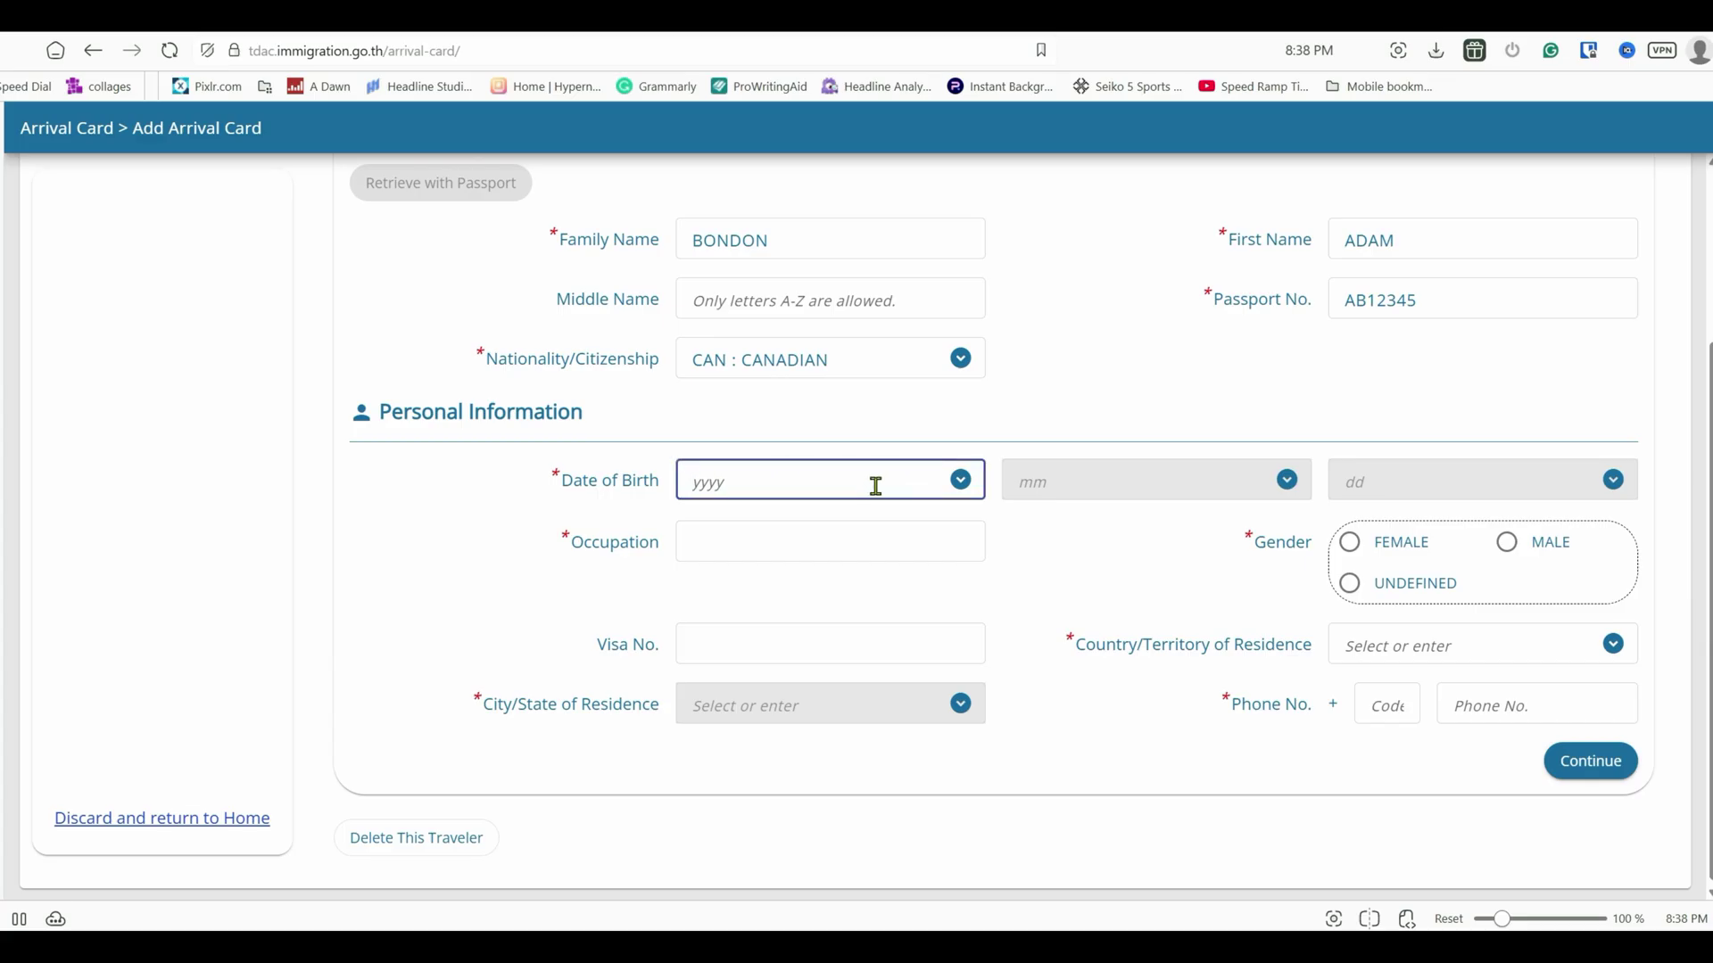
pyautogui.write('19')
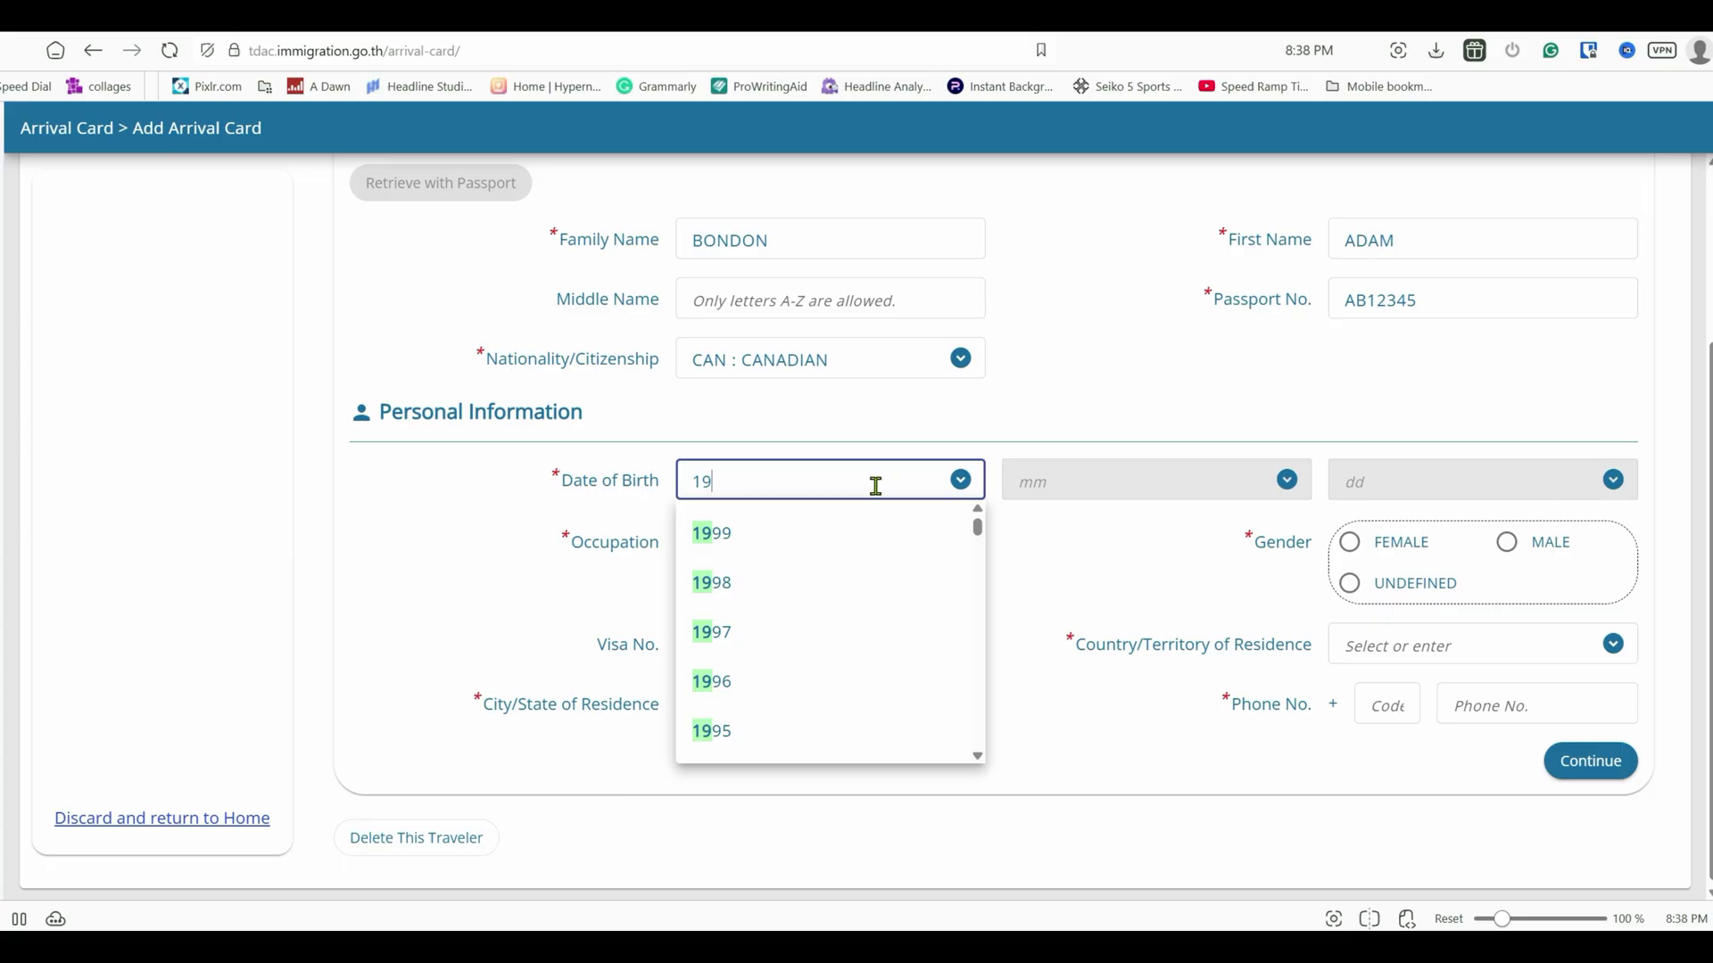
pyautogui.write('8')
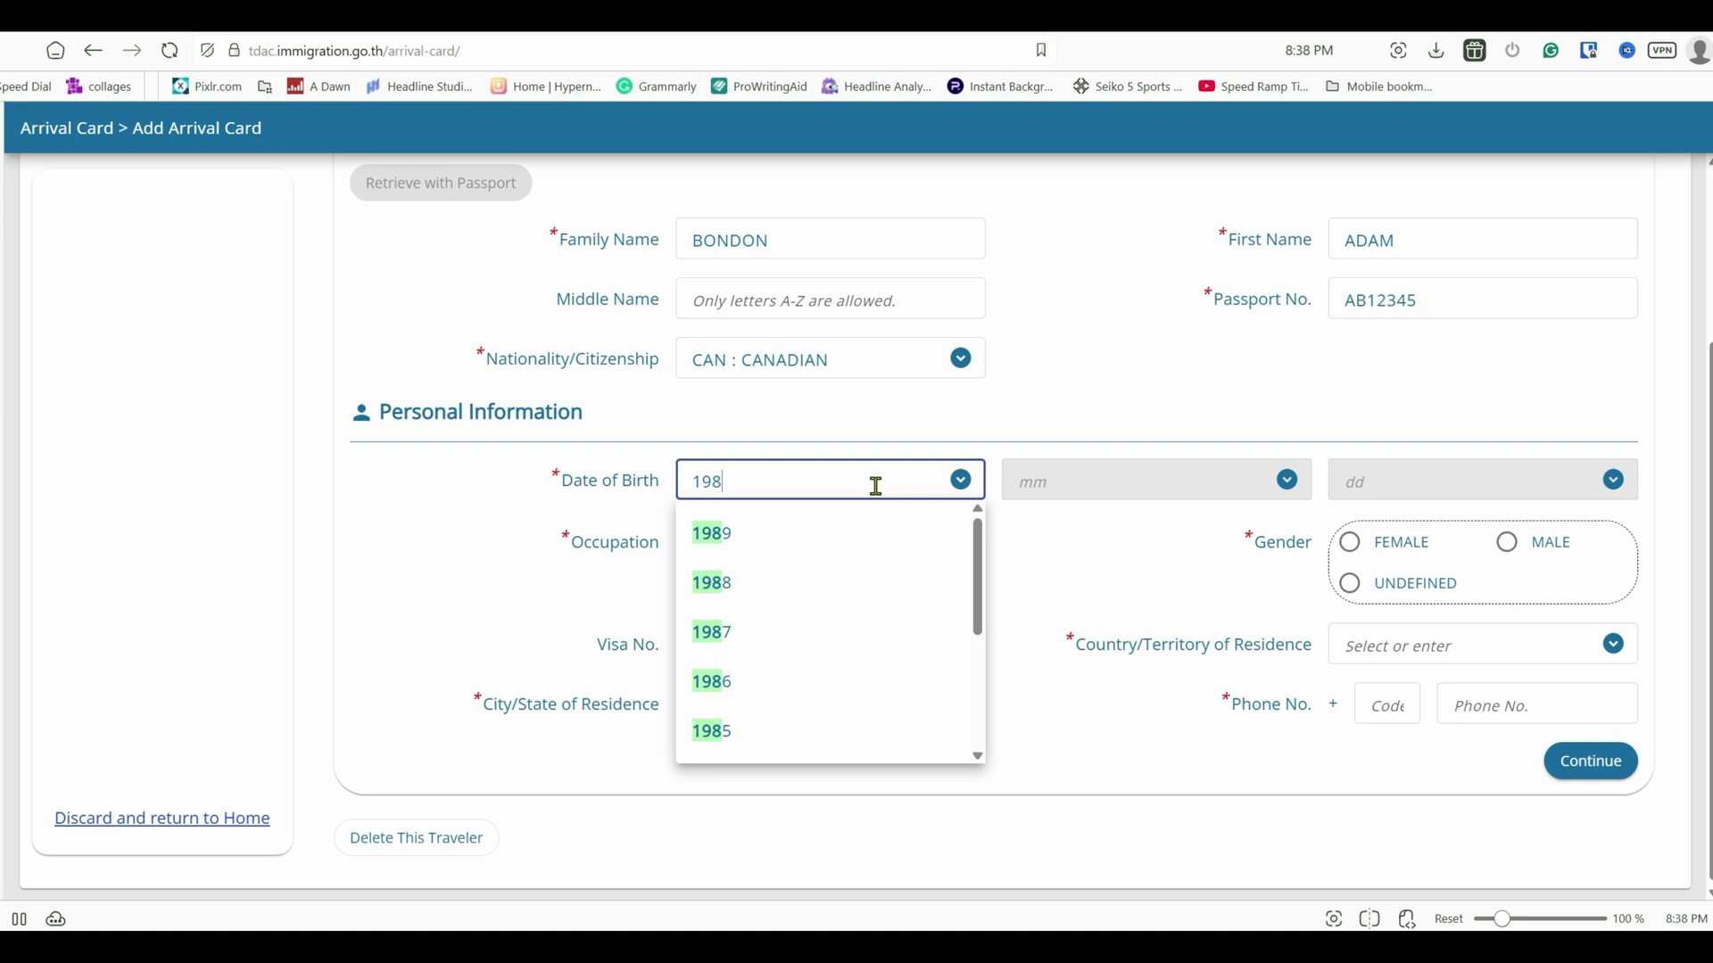
pyautogui.press('BackSpace')
pyautogui.write('75')
pyautogui.press('Return')
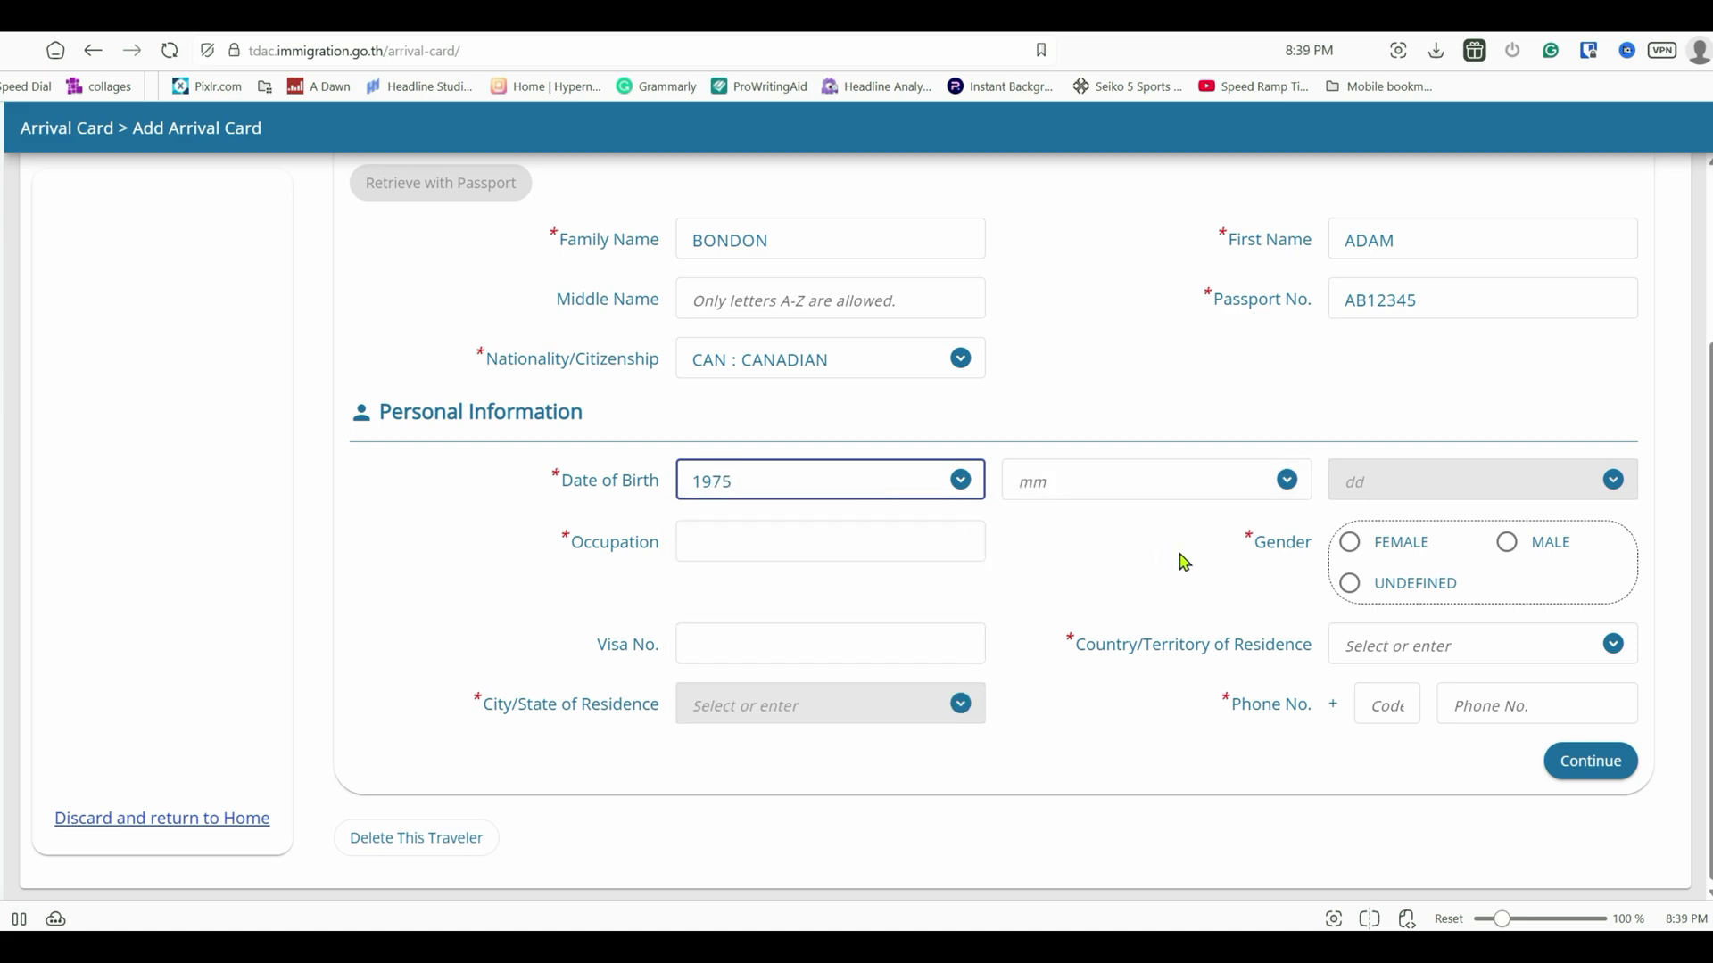
pyautogui.click(1150, 481)
pyautogui.write('05')
pyautogui.press('Return')
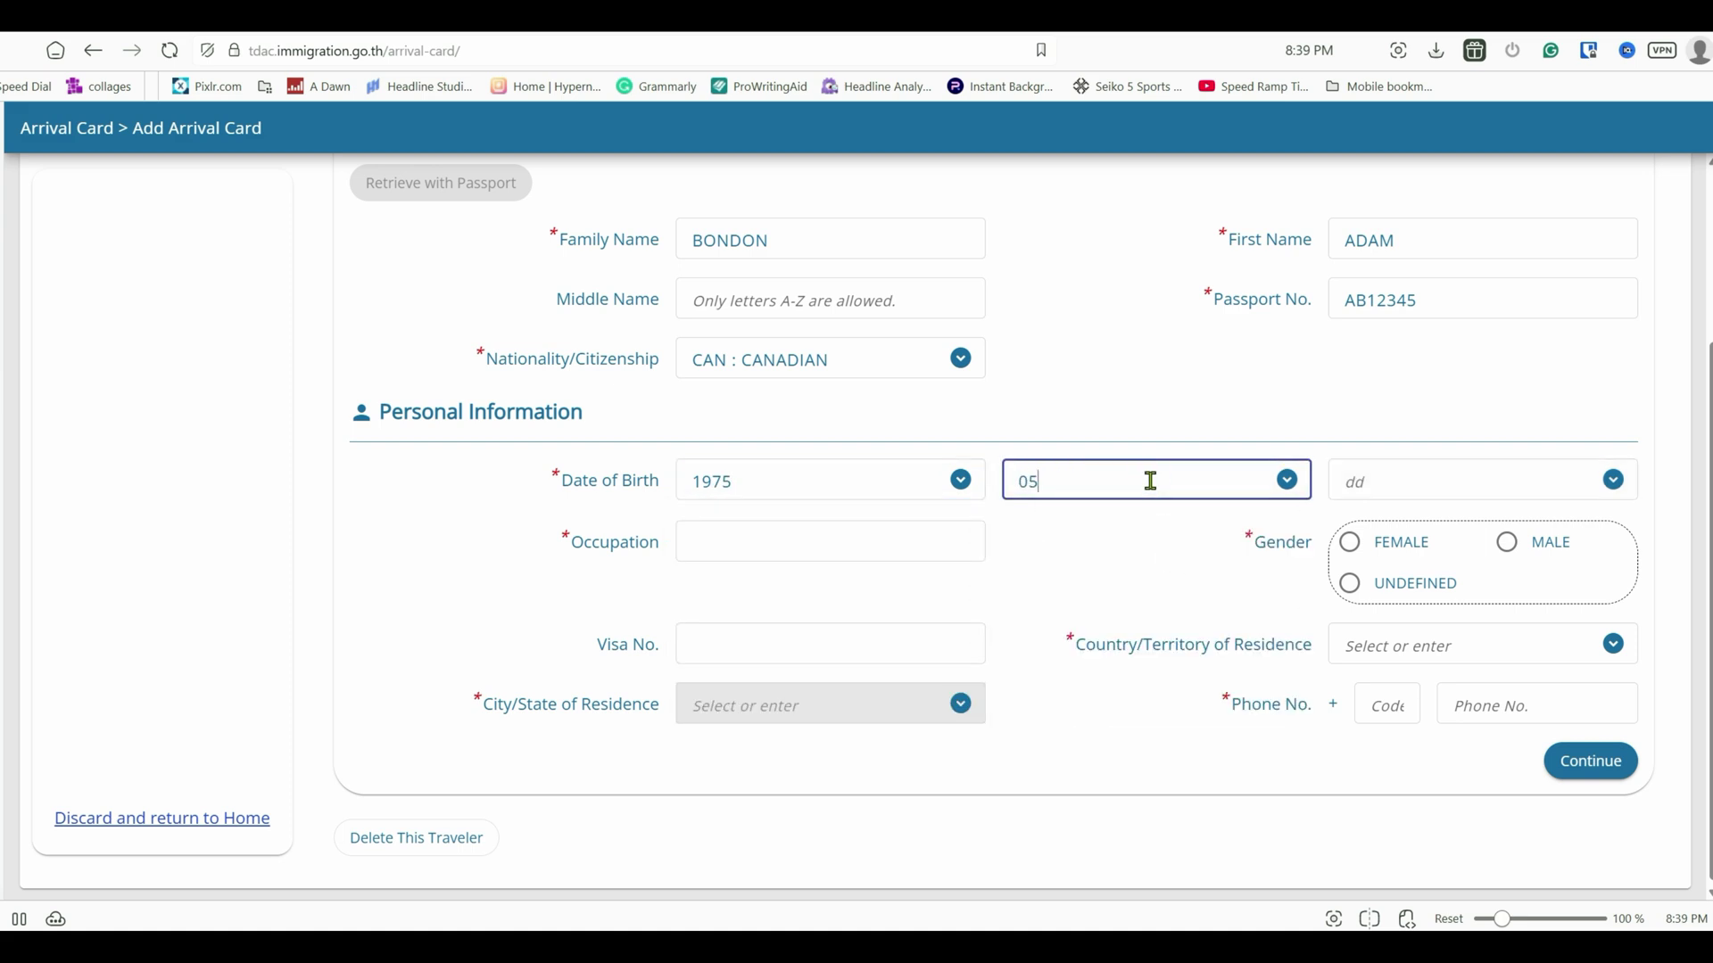
pyautogui.click(1434, 482)
pyautogui.write('05')
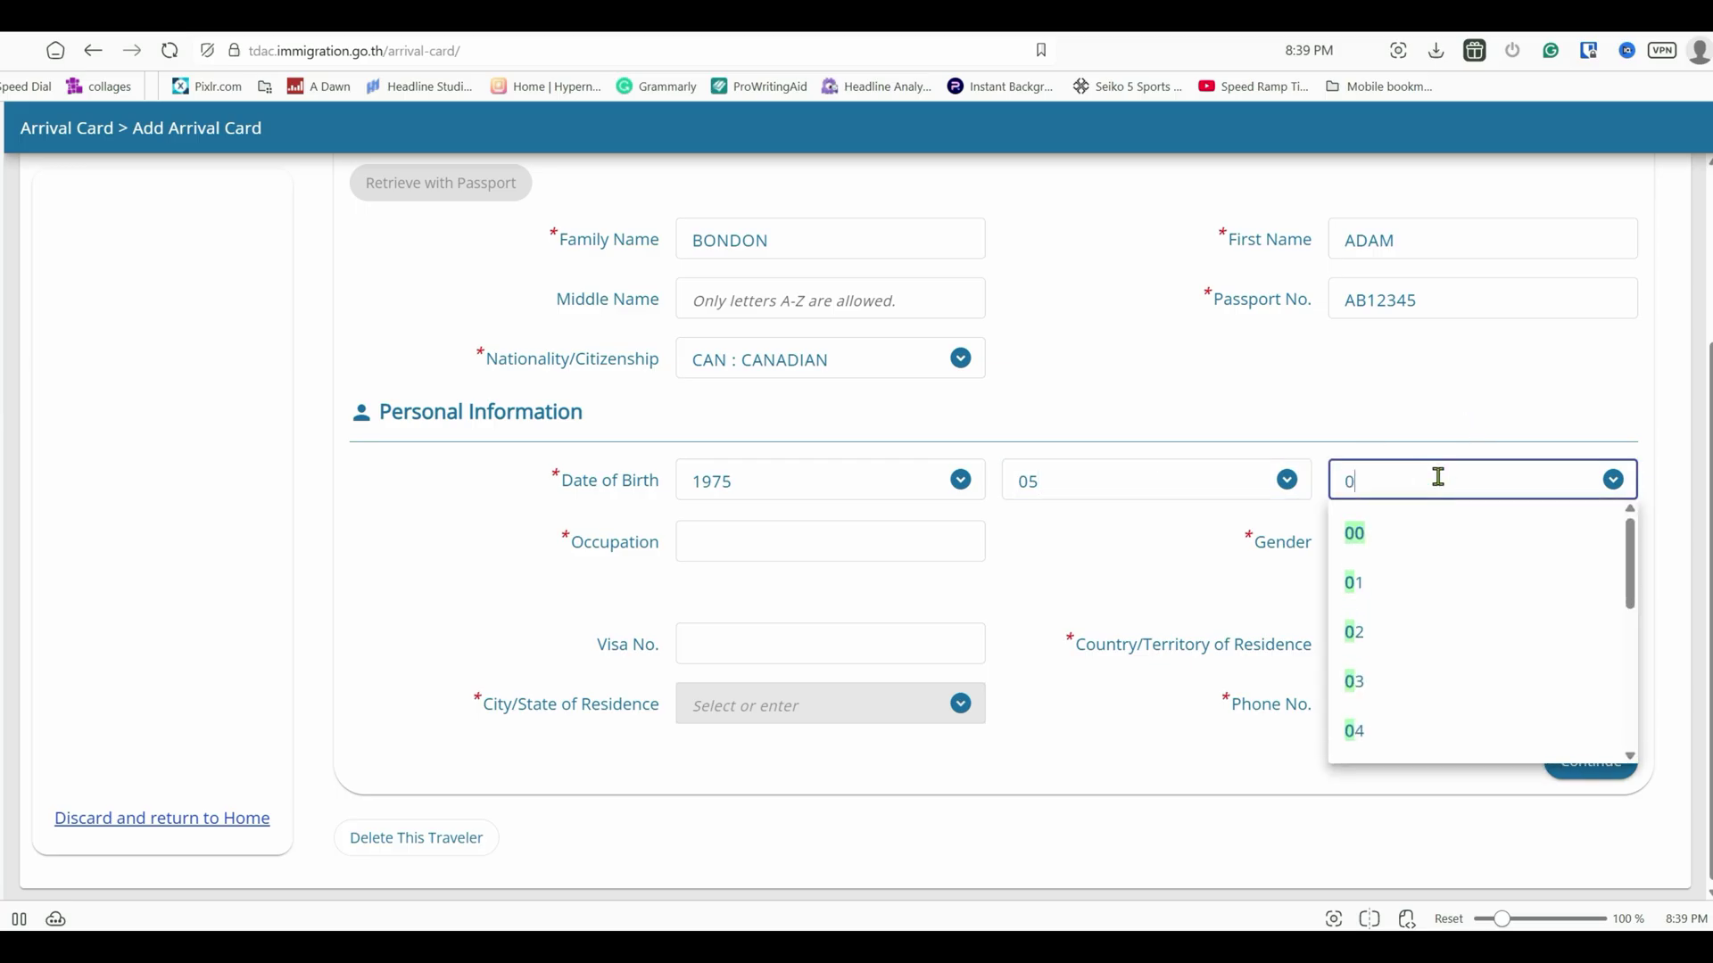
pyautogui.press('Return')
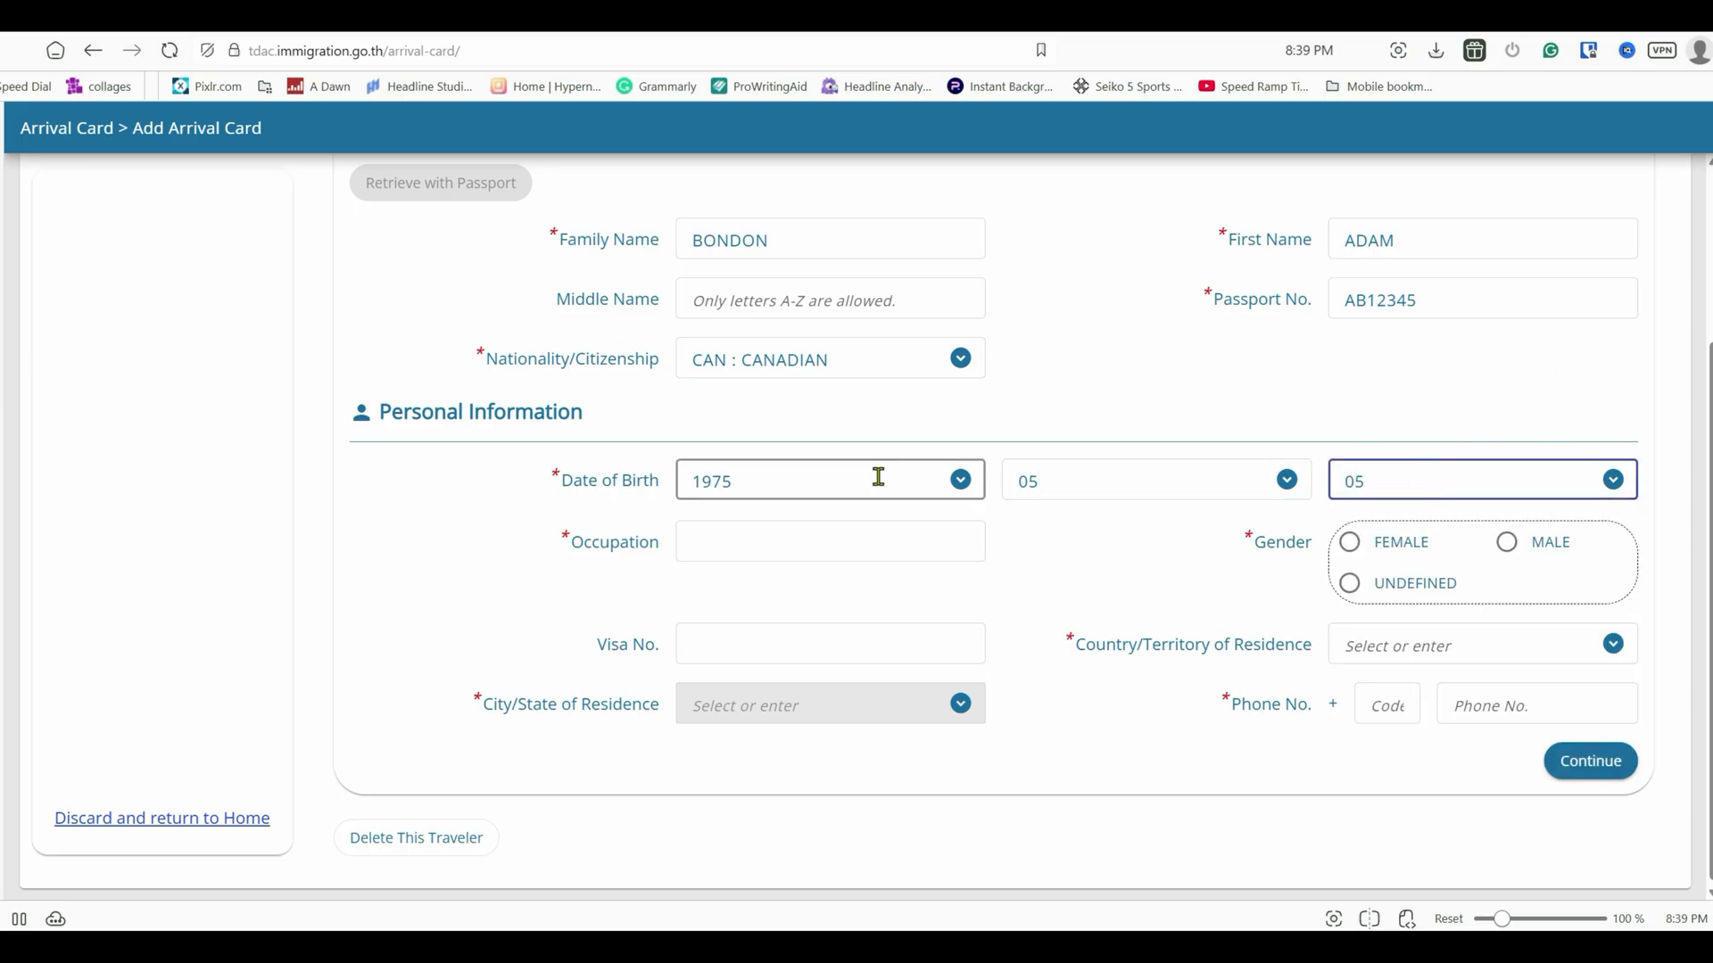
# Enter ANALYST as the occupation and set the gender to MALE
pyautogui.click(839, 541)
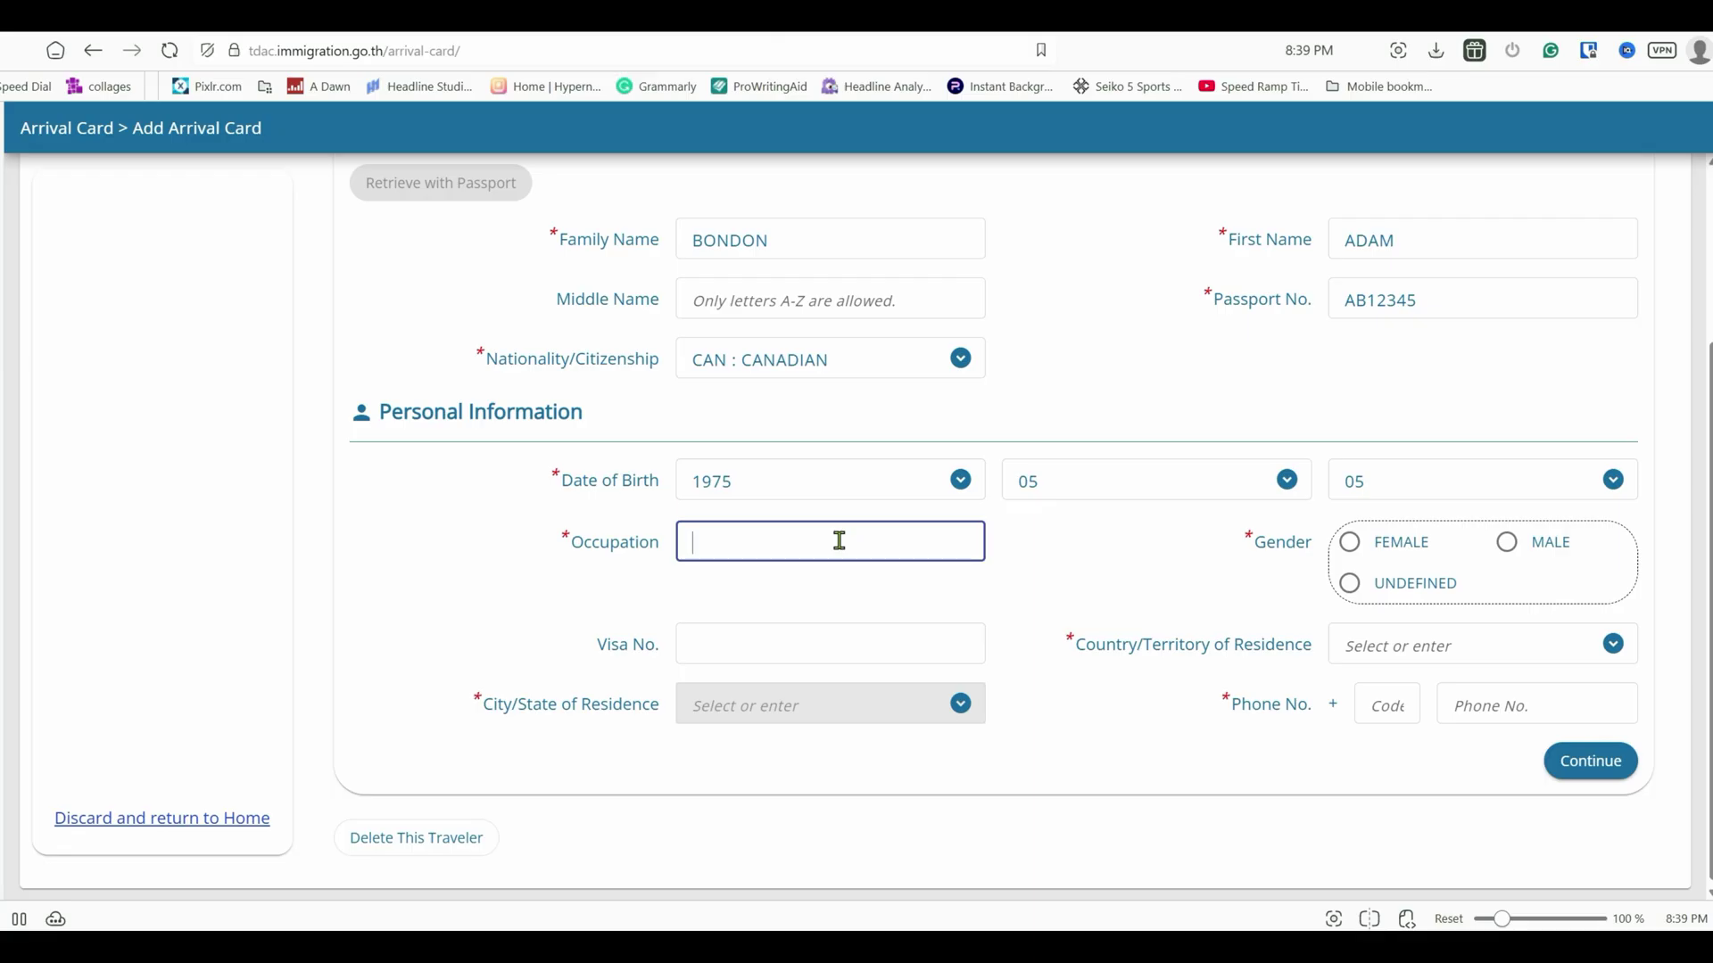
pyautogui.write('ANAA')
pyautogui.write('YST')
pyautogui.click(1506, 545)
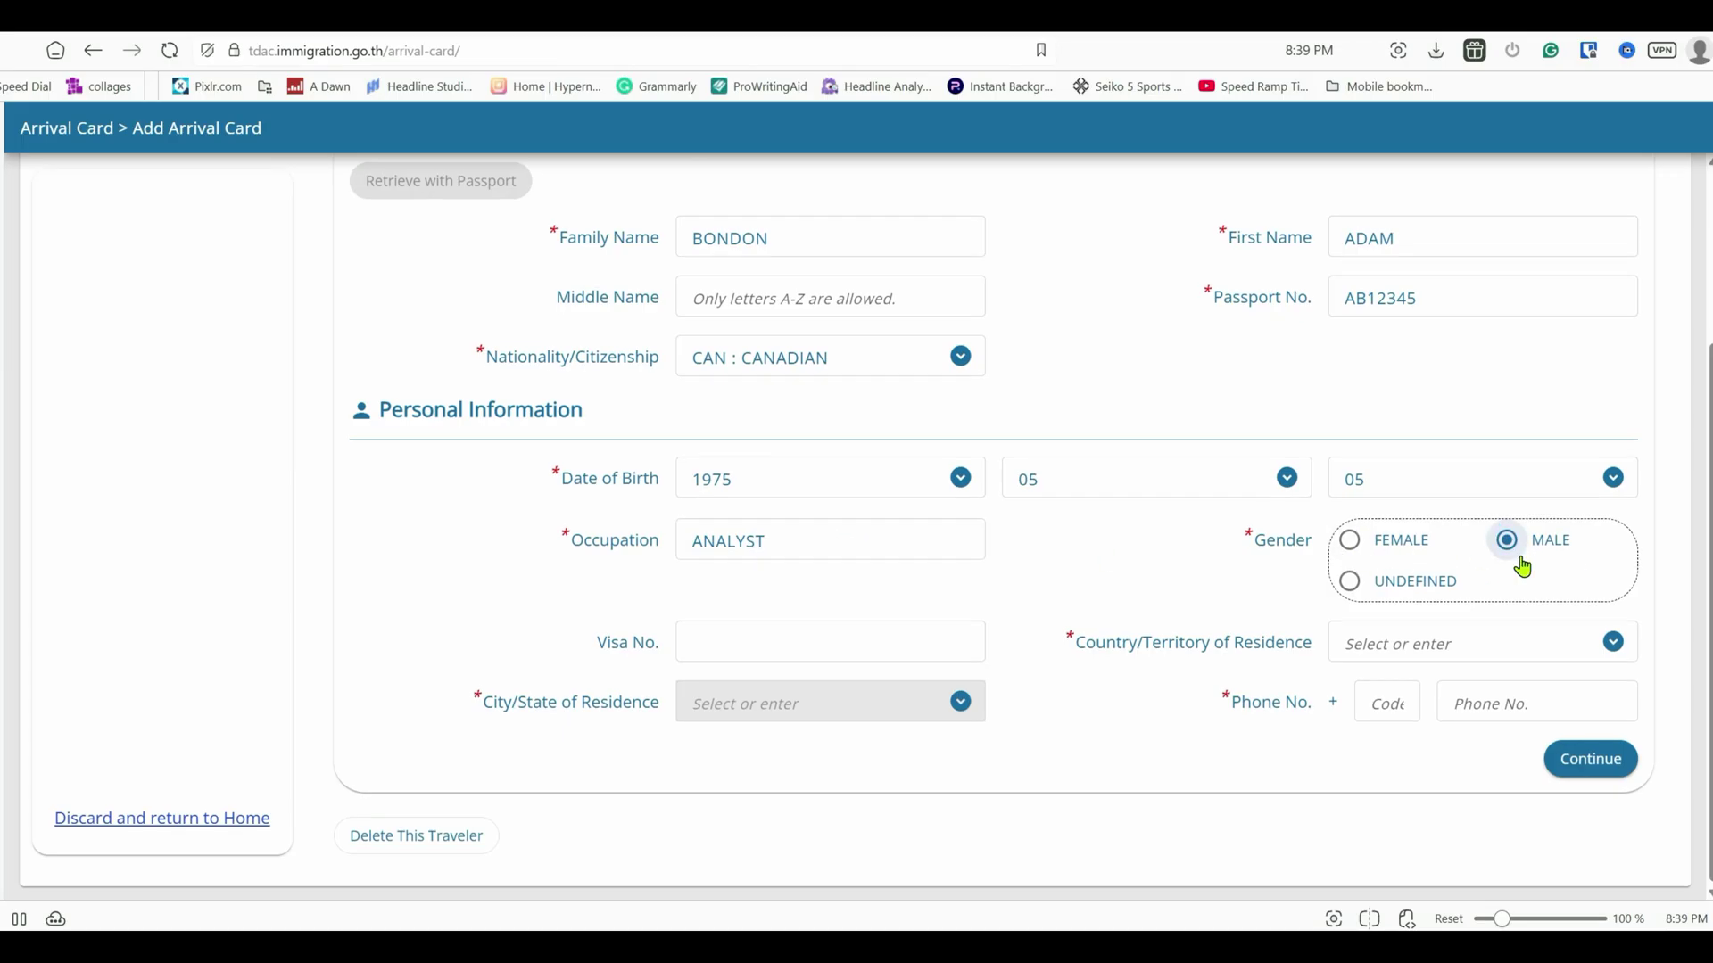
pyautogui.click(886, 657)
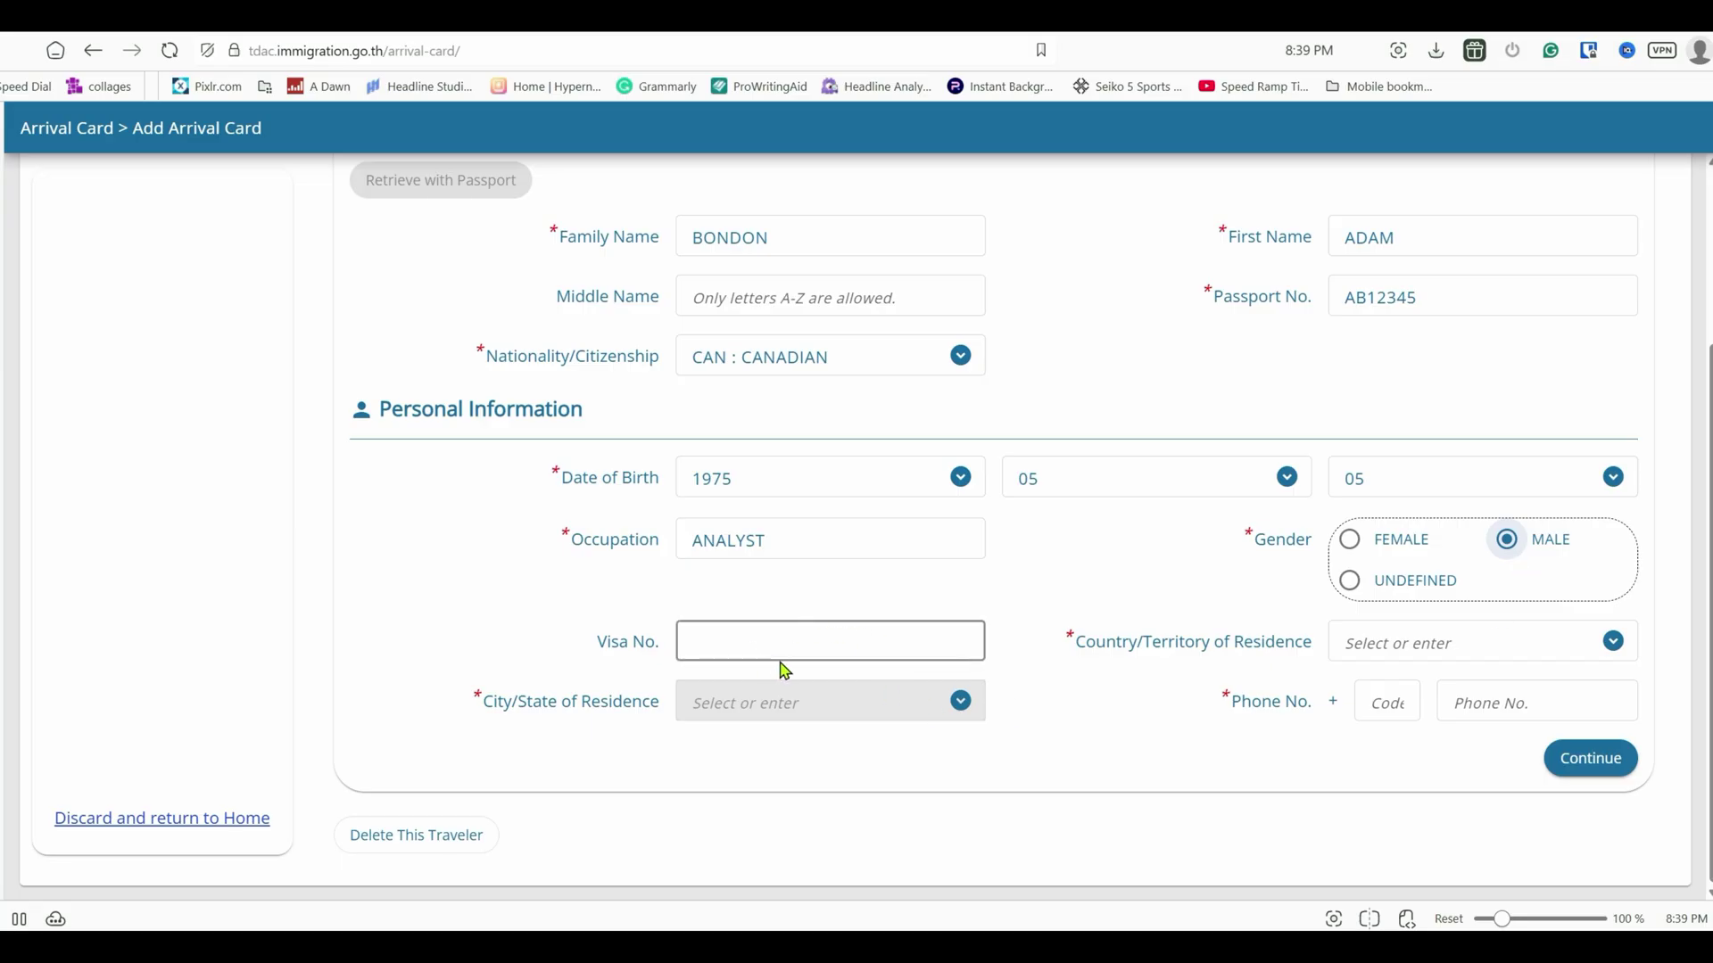
pyautogui.click(705, 647)
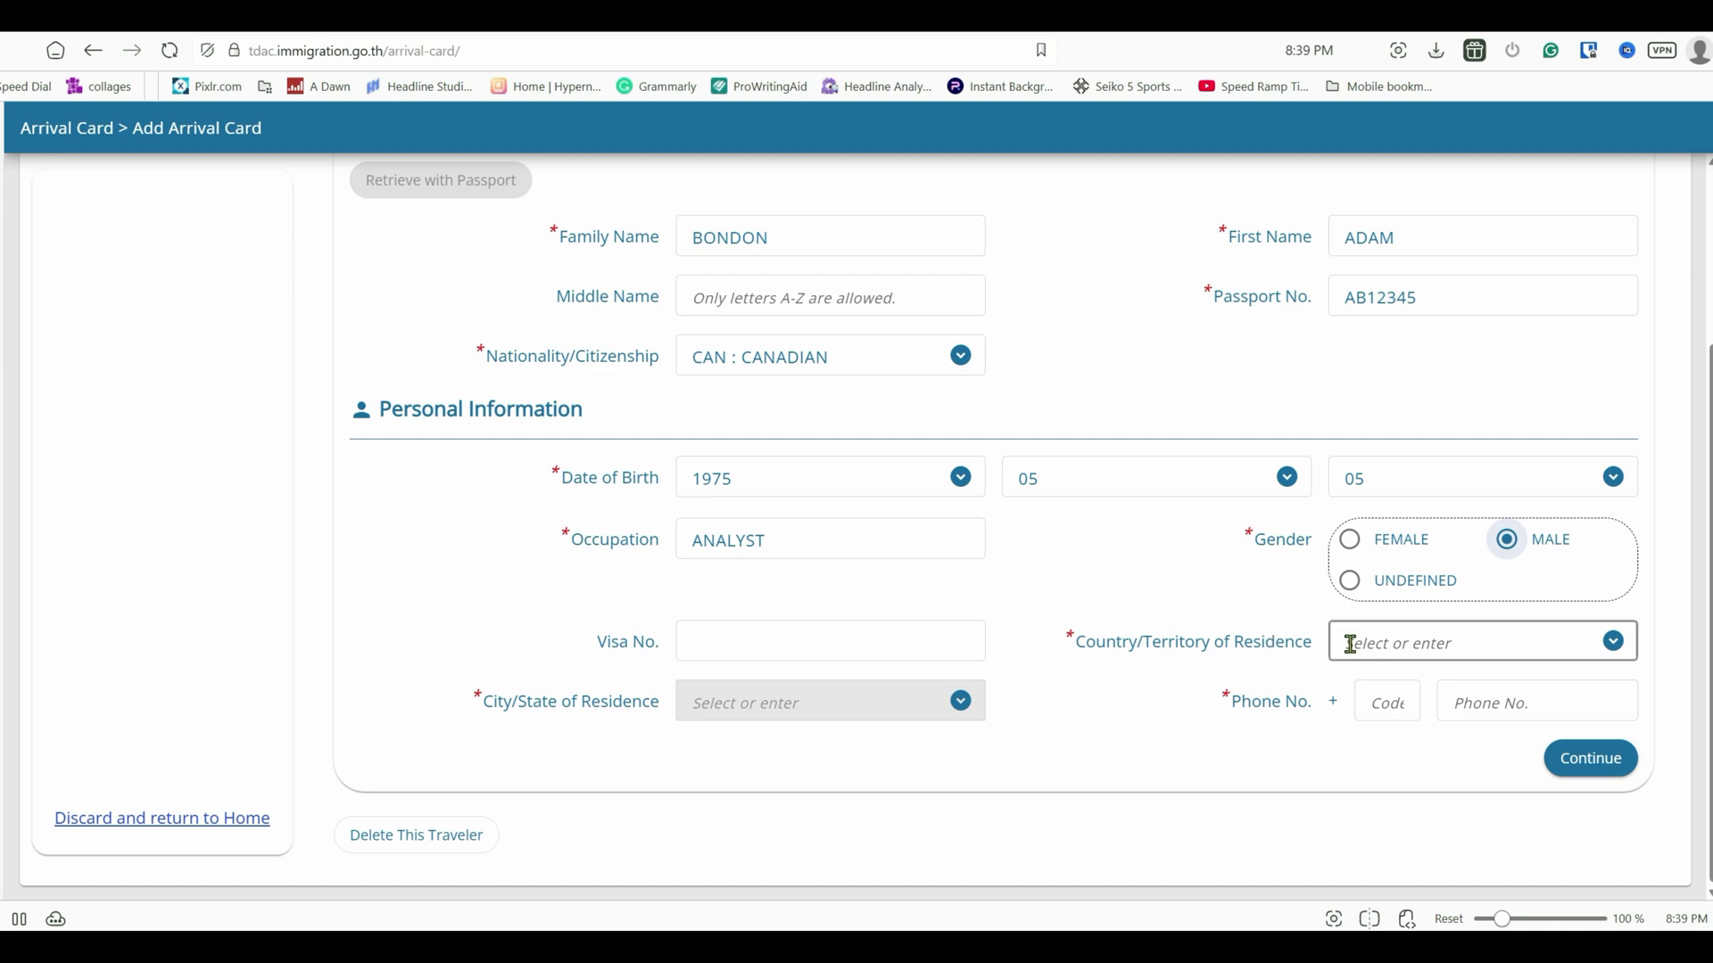
# Set the country of residence to Canada
pyautogui.click(1411, 641)
pyautogui.write('C')
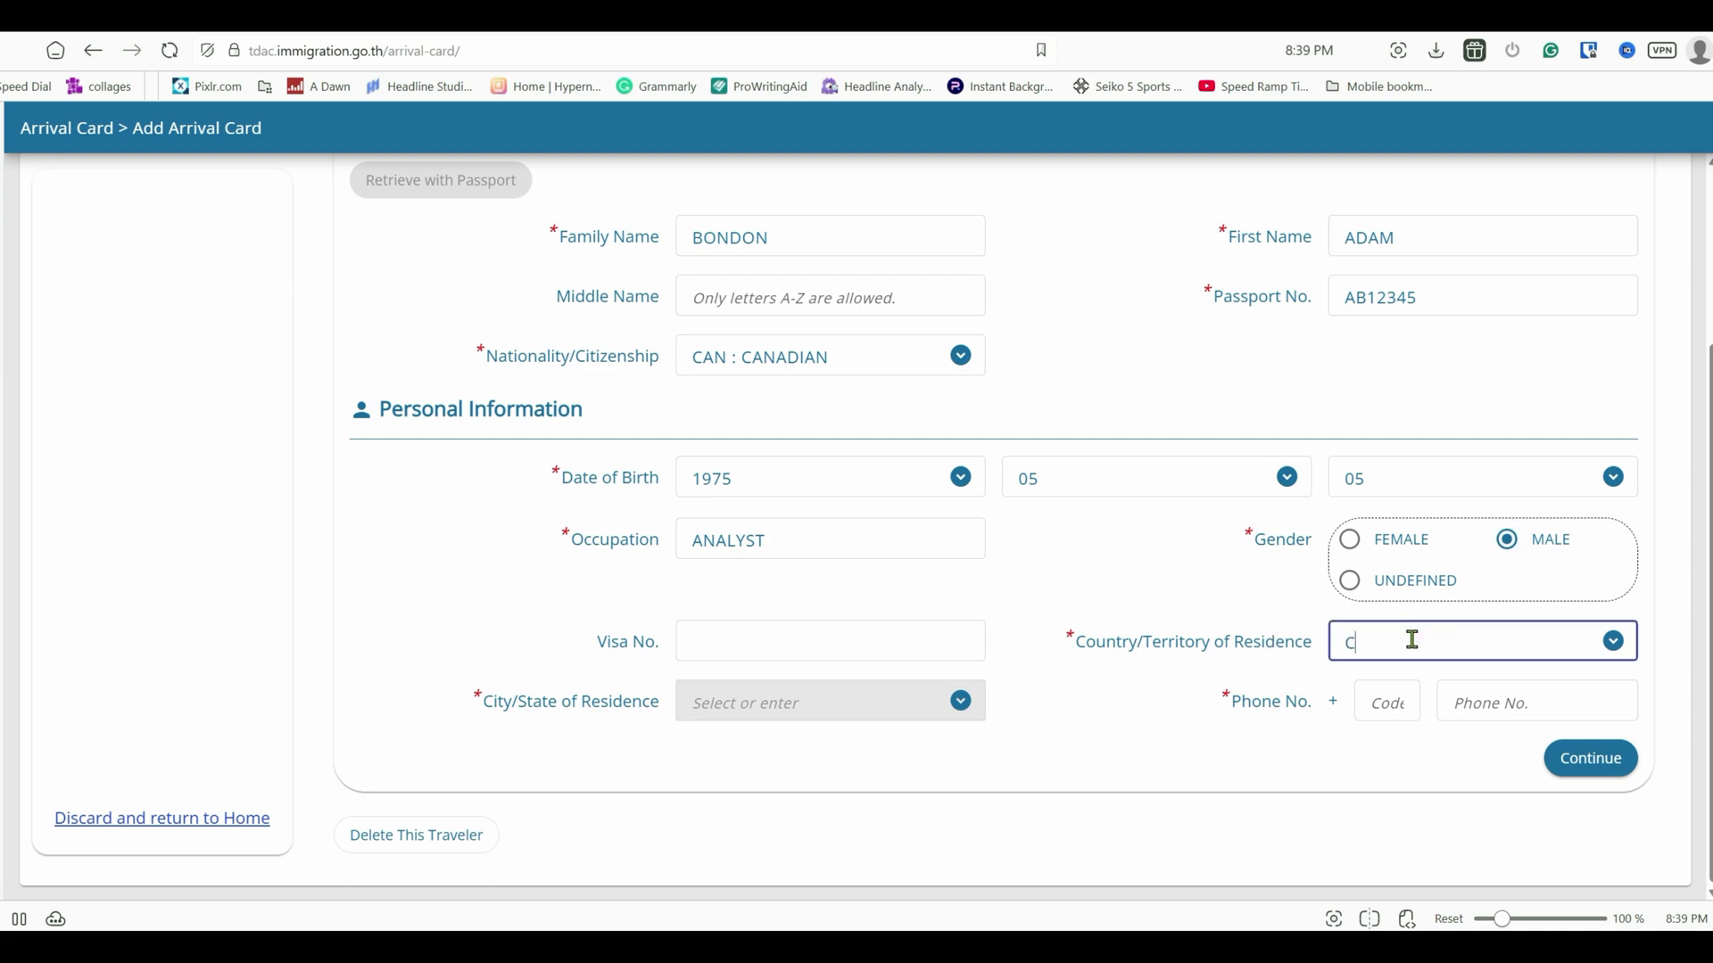
pyautogui.write('ANADA')
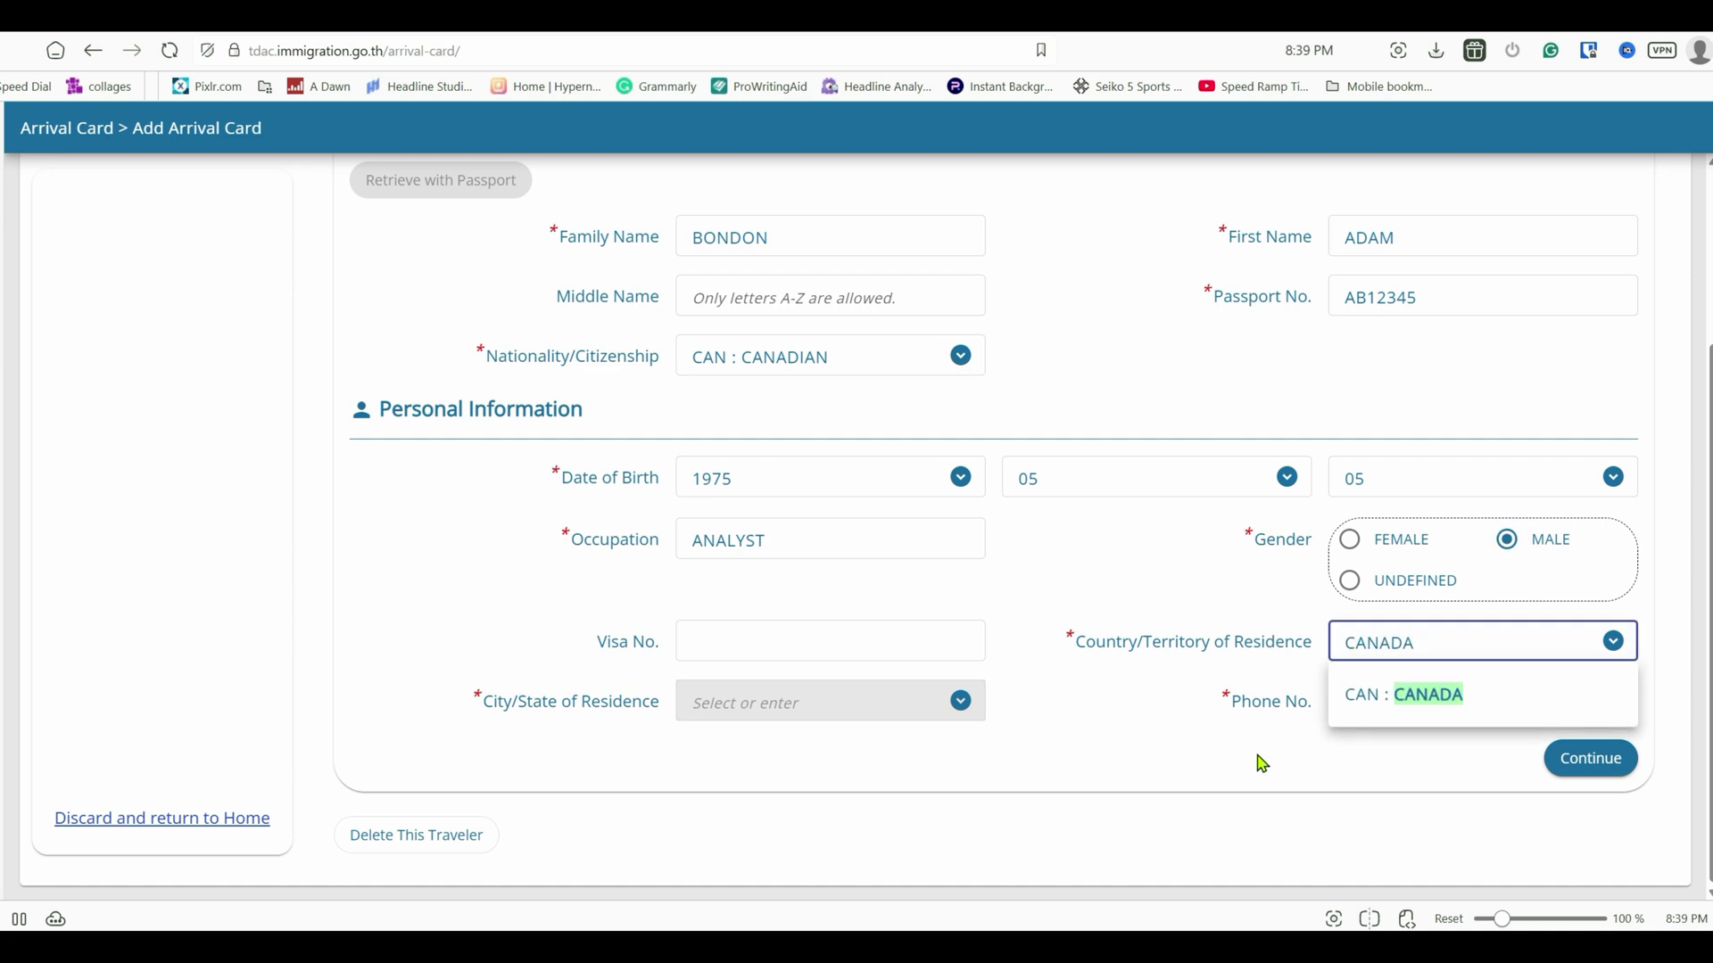
pyautogui.click(1434, 702)
pyautogui.click(1125, 735)
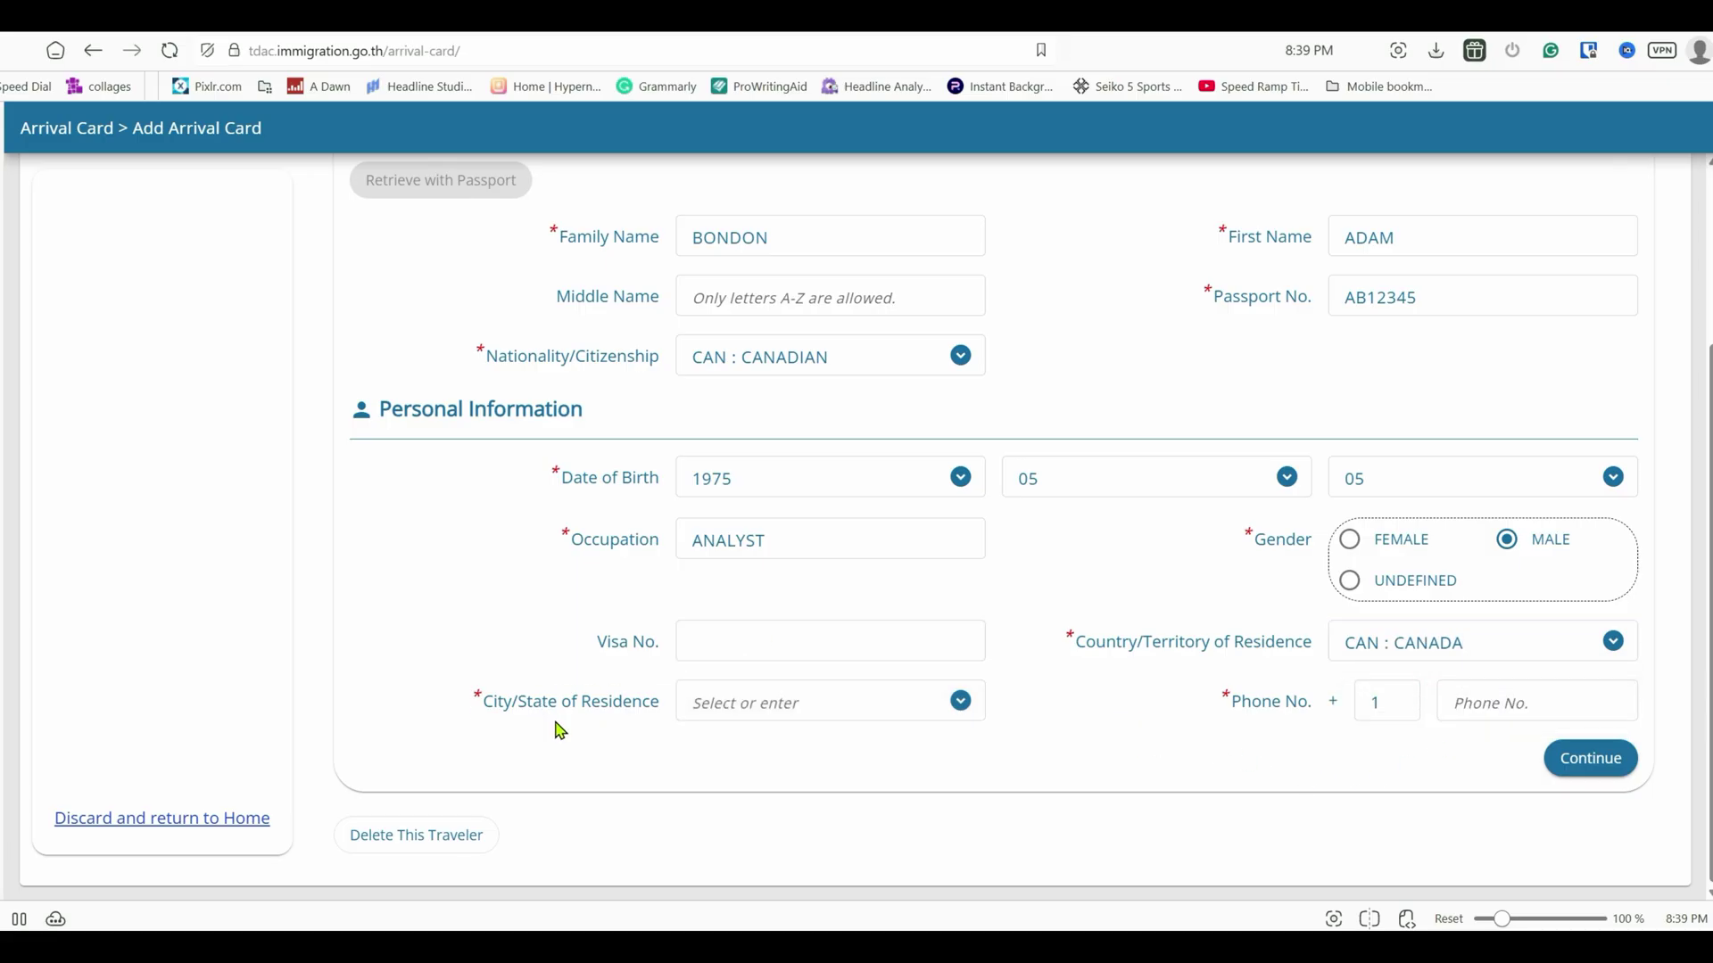
# Choose TORONTO as city of residence, enter the phone number, and continue to the trip step
pyautogui.click(773, 703)
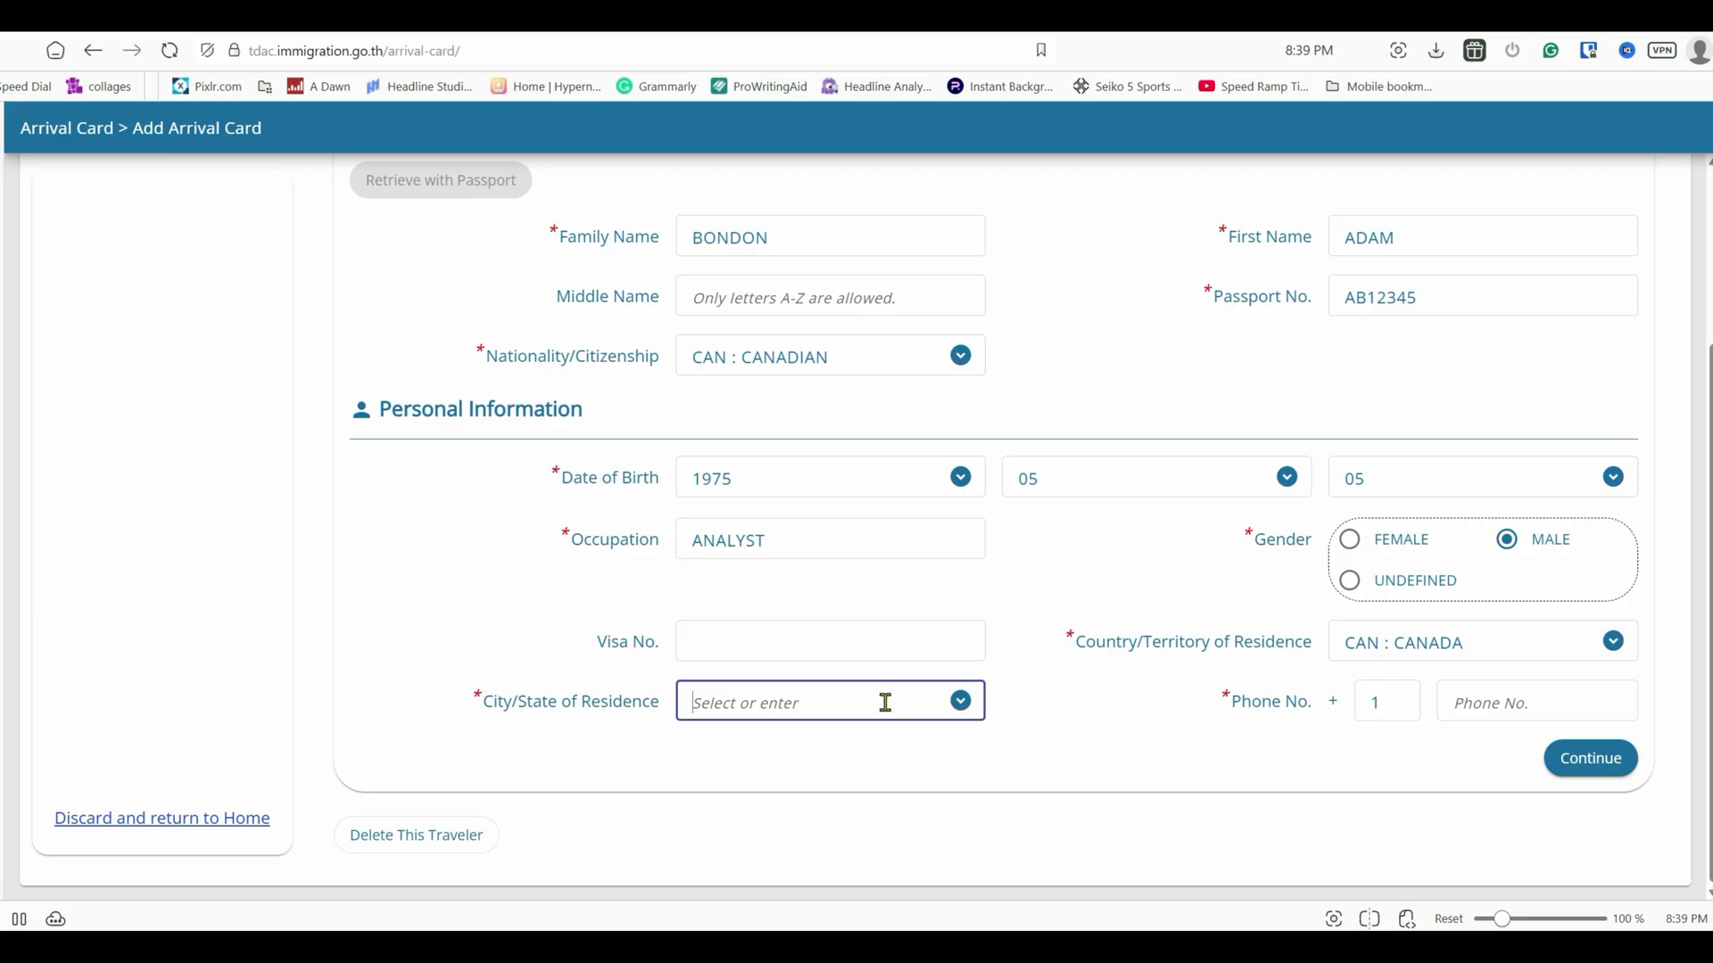
pyautogui.write('TORONTO')
pyautogui.click(997, 726)
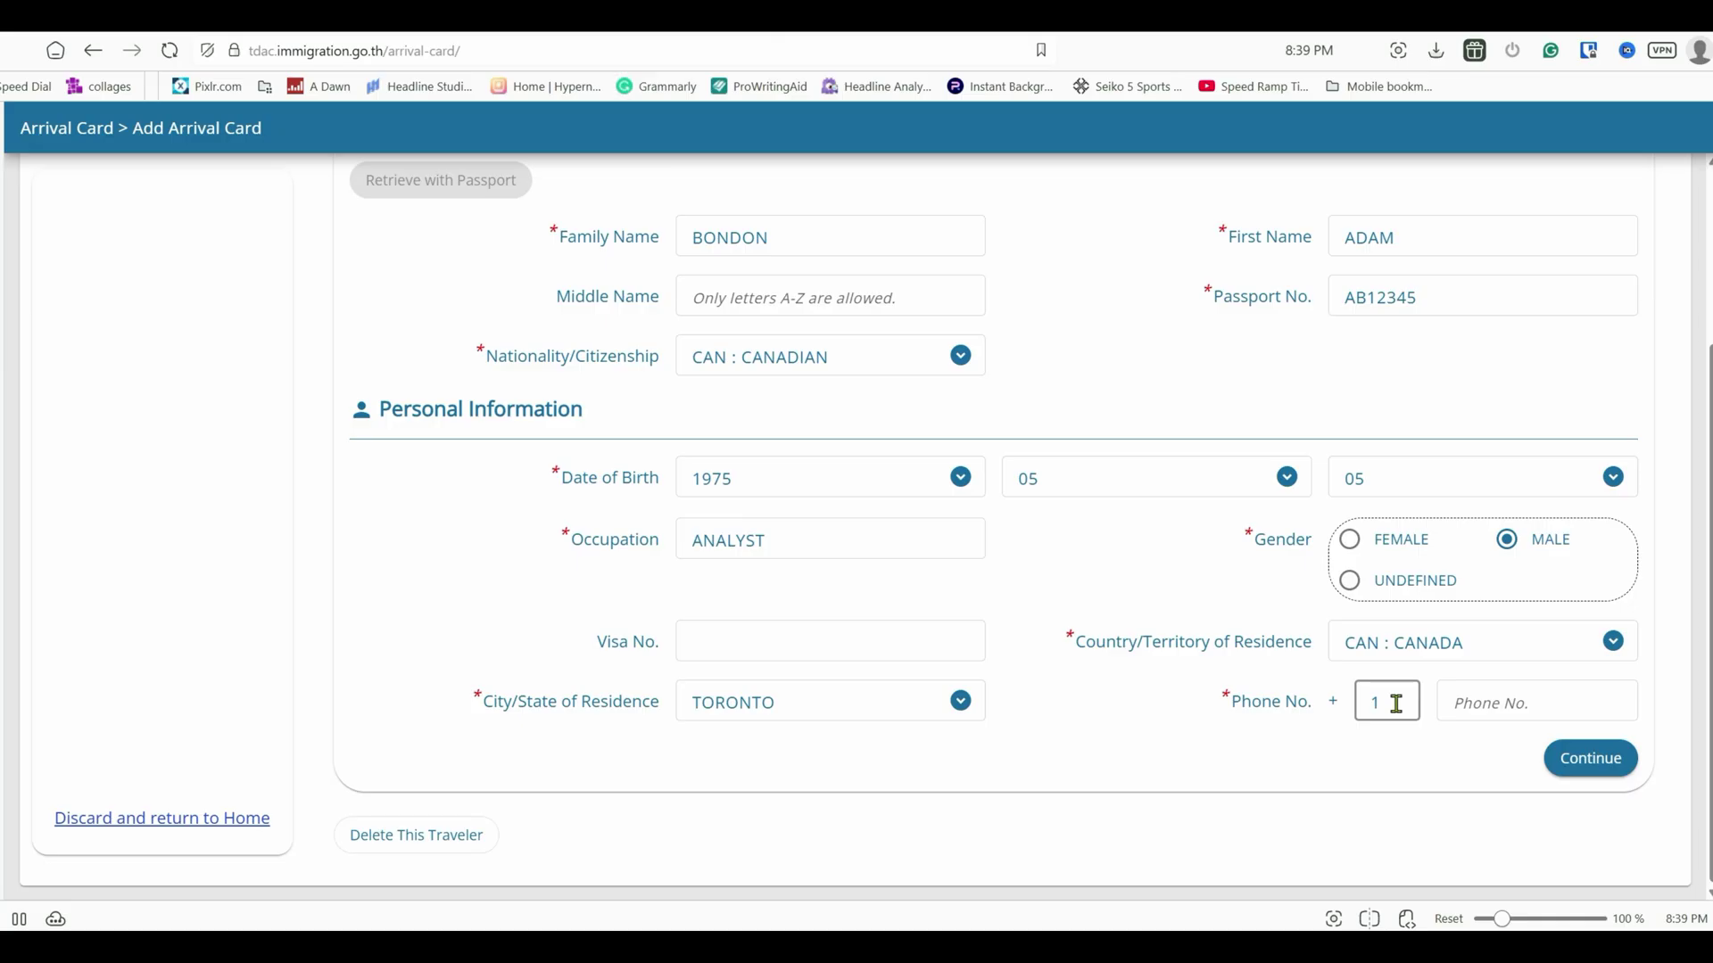
pyautogui.click(1508, 703)
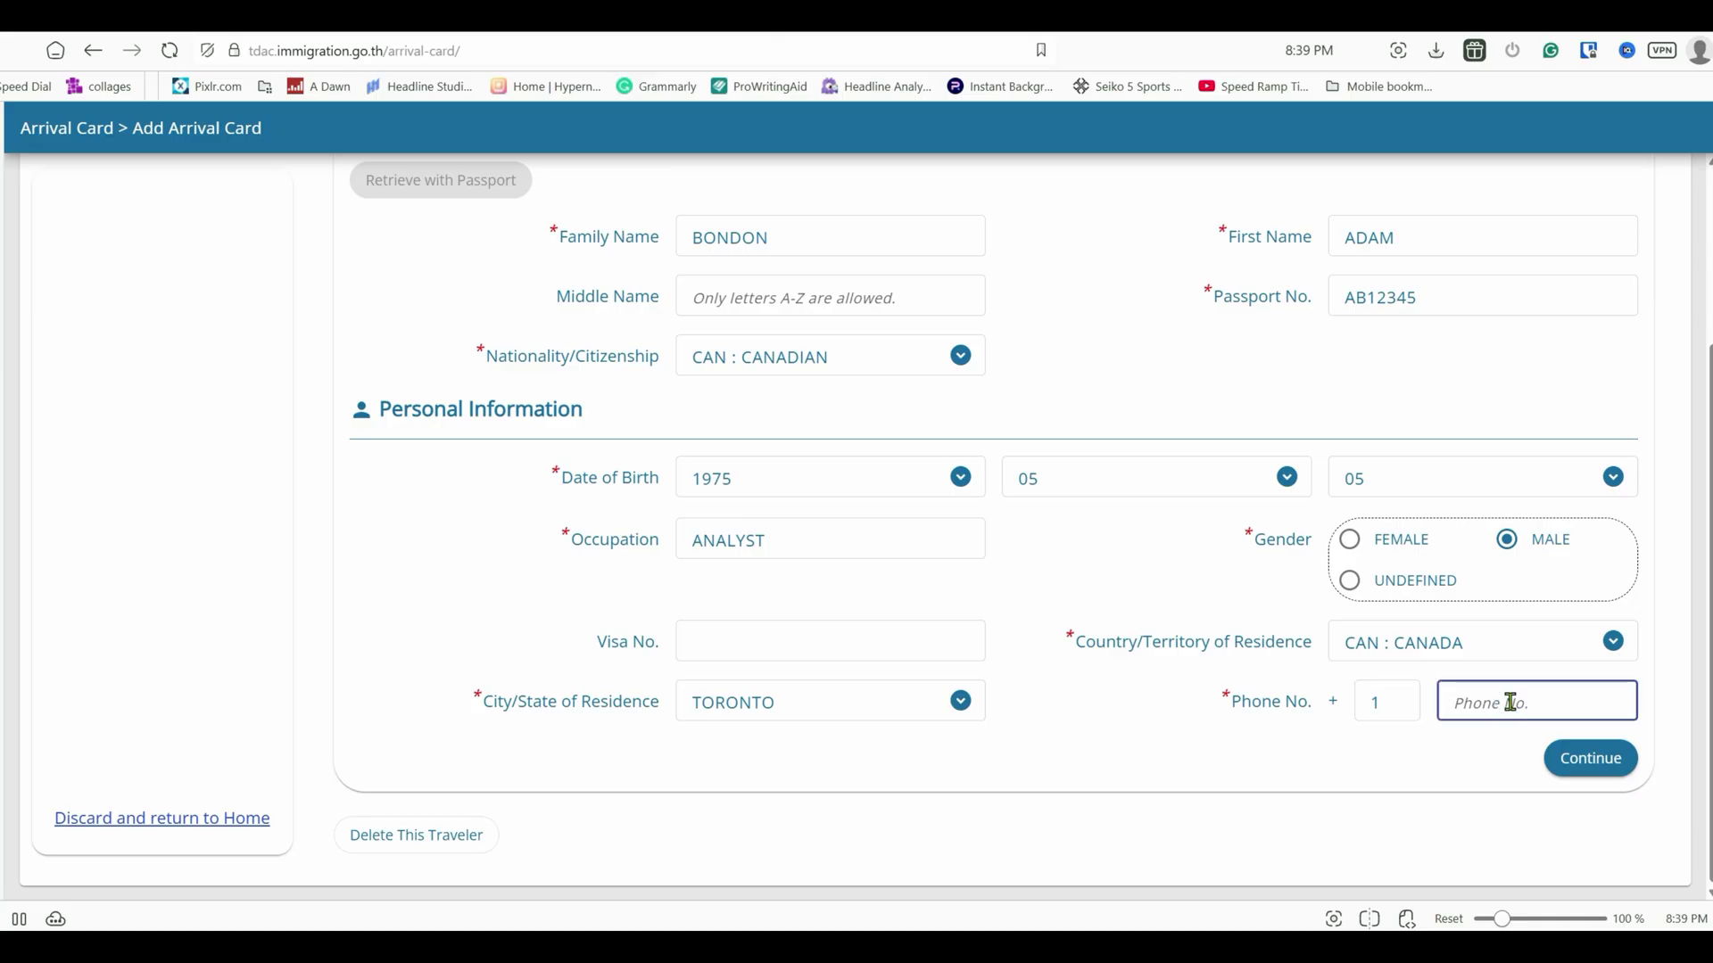
pyautogui.write('4161234567')
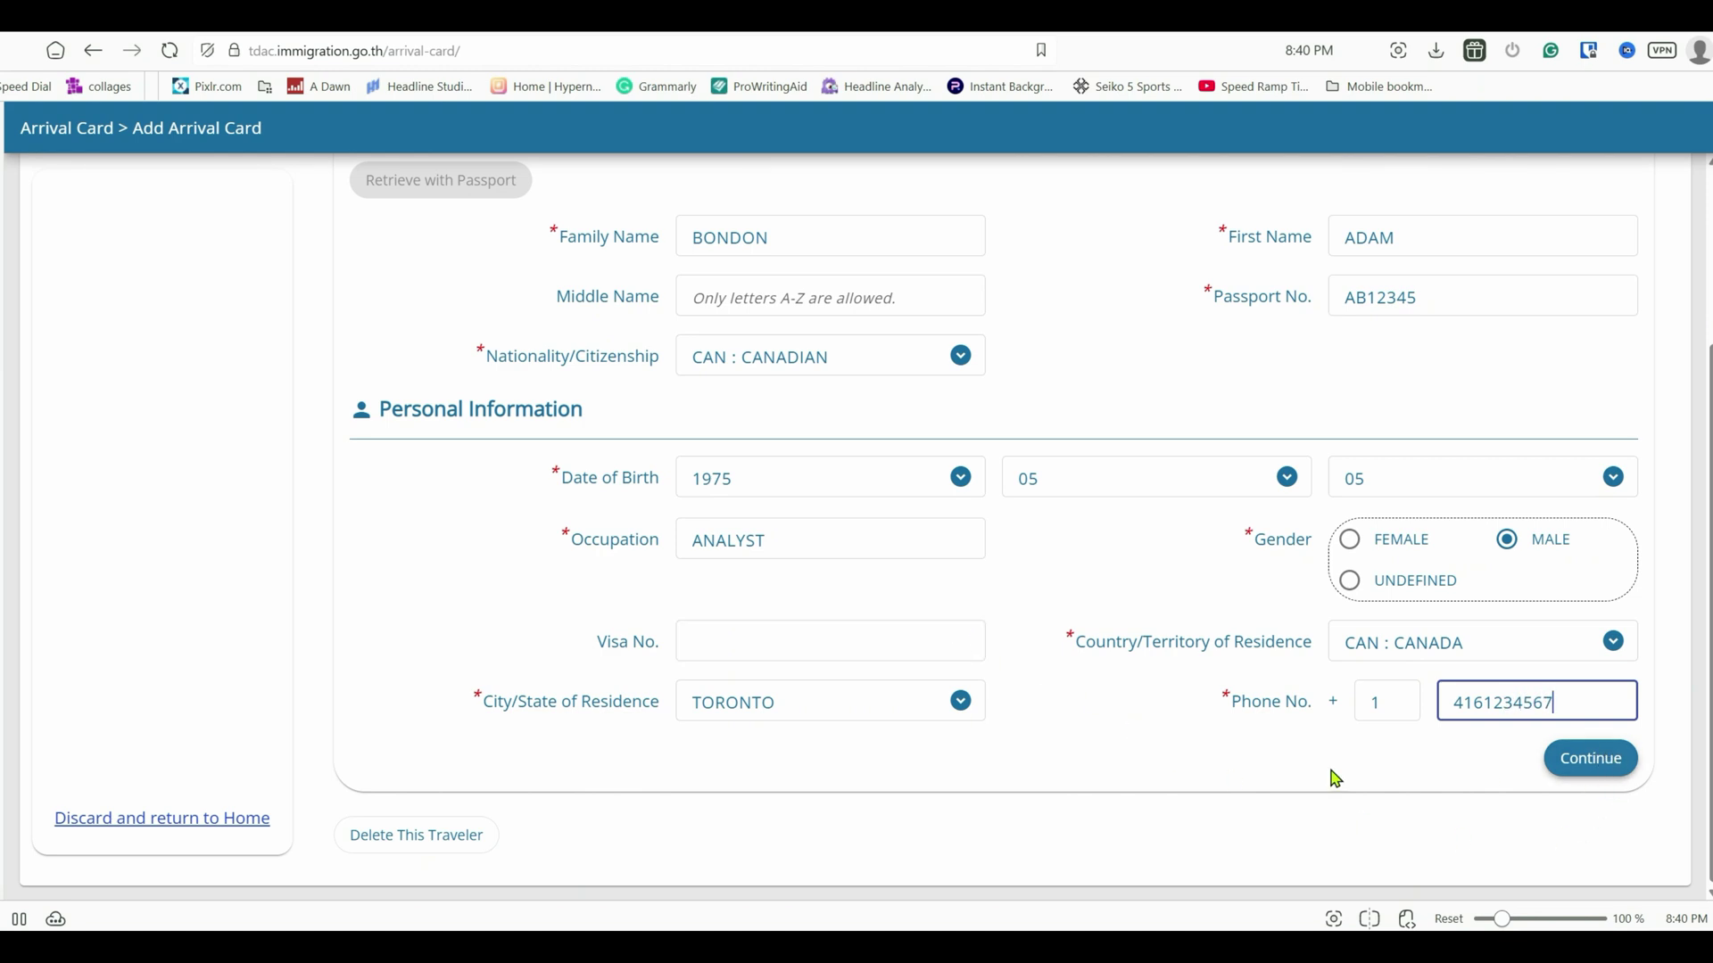
pyautogui.click(1591, 760)
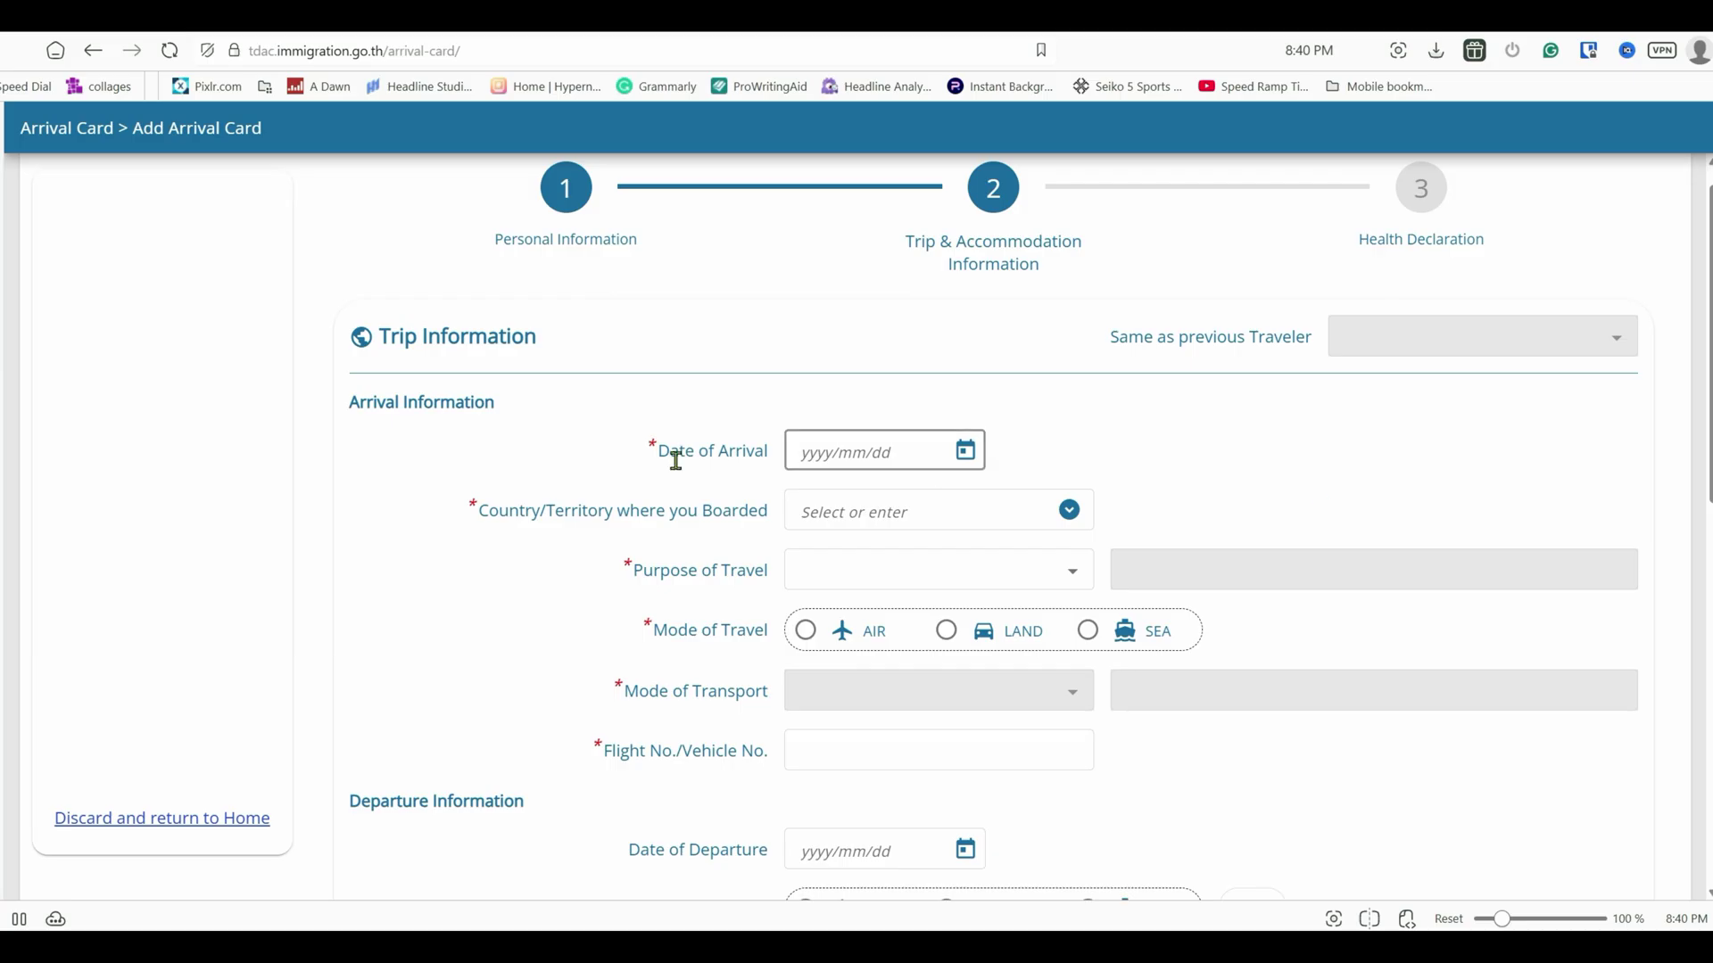
# Pick 28 November 2025 from the calendar as the arrival date
pyautogui.click(967, 454)
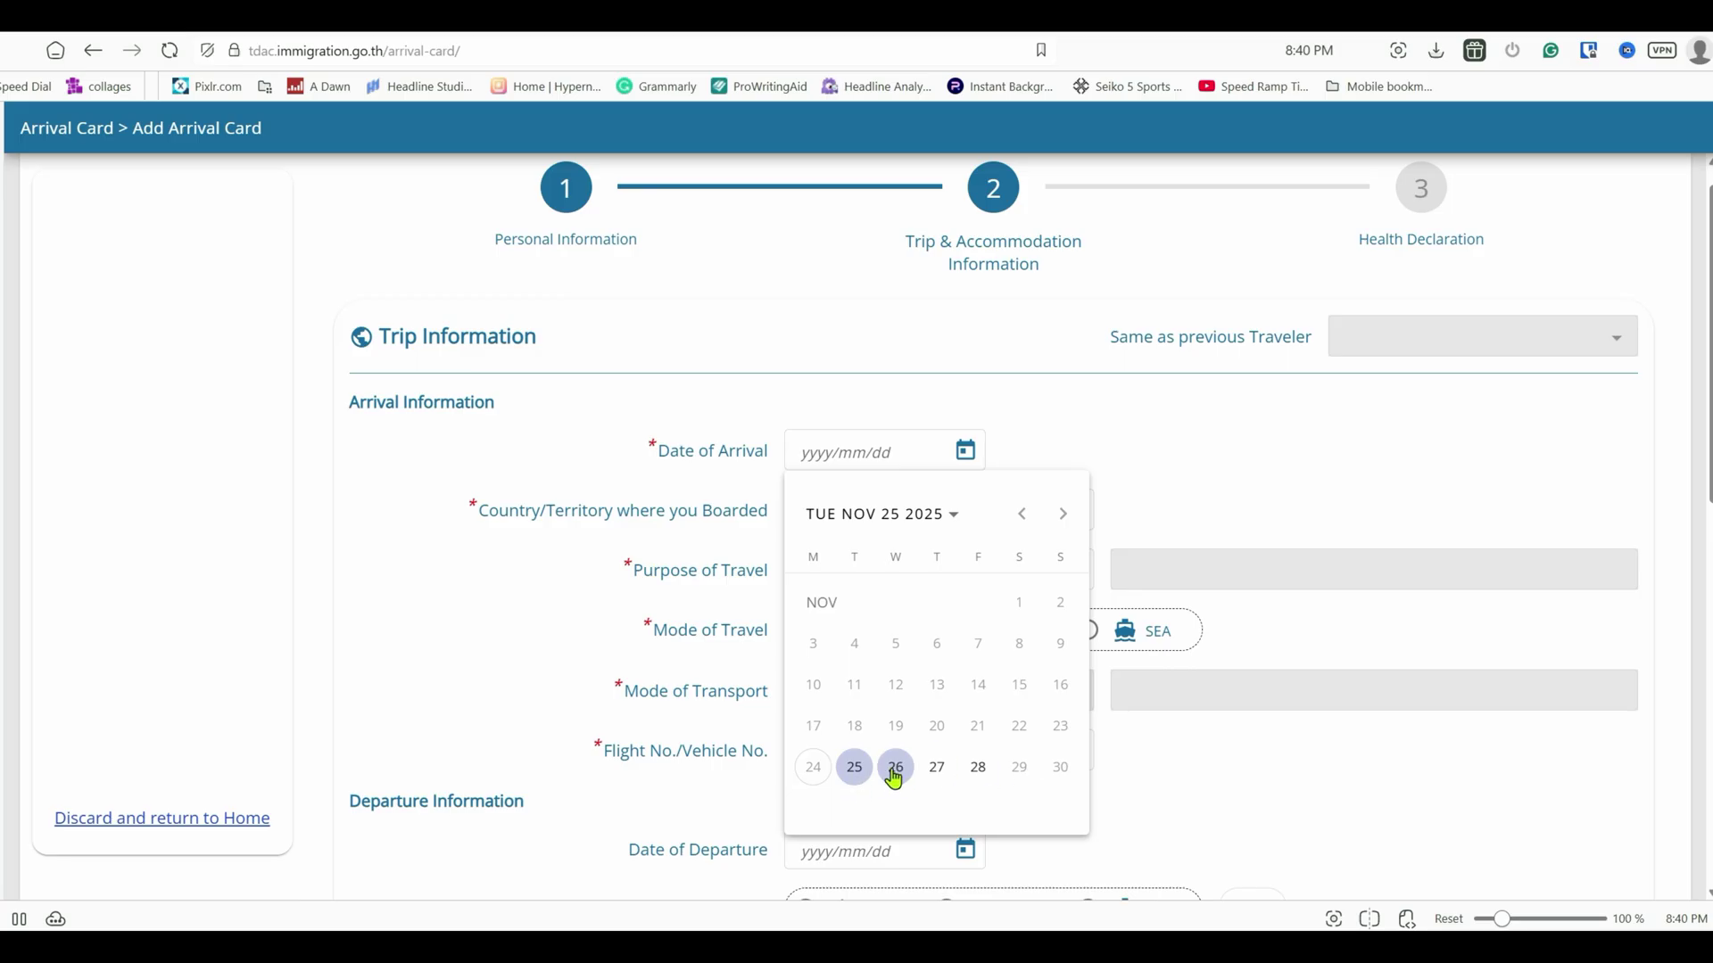
pyautogui.click(976, 780)
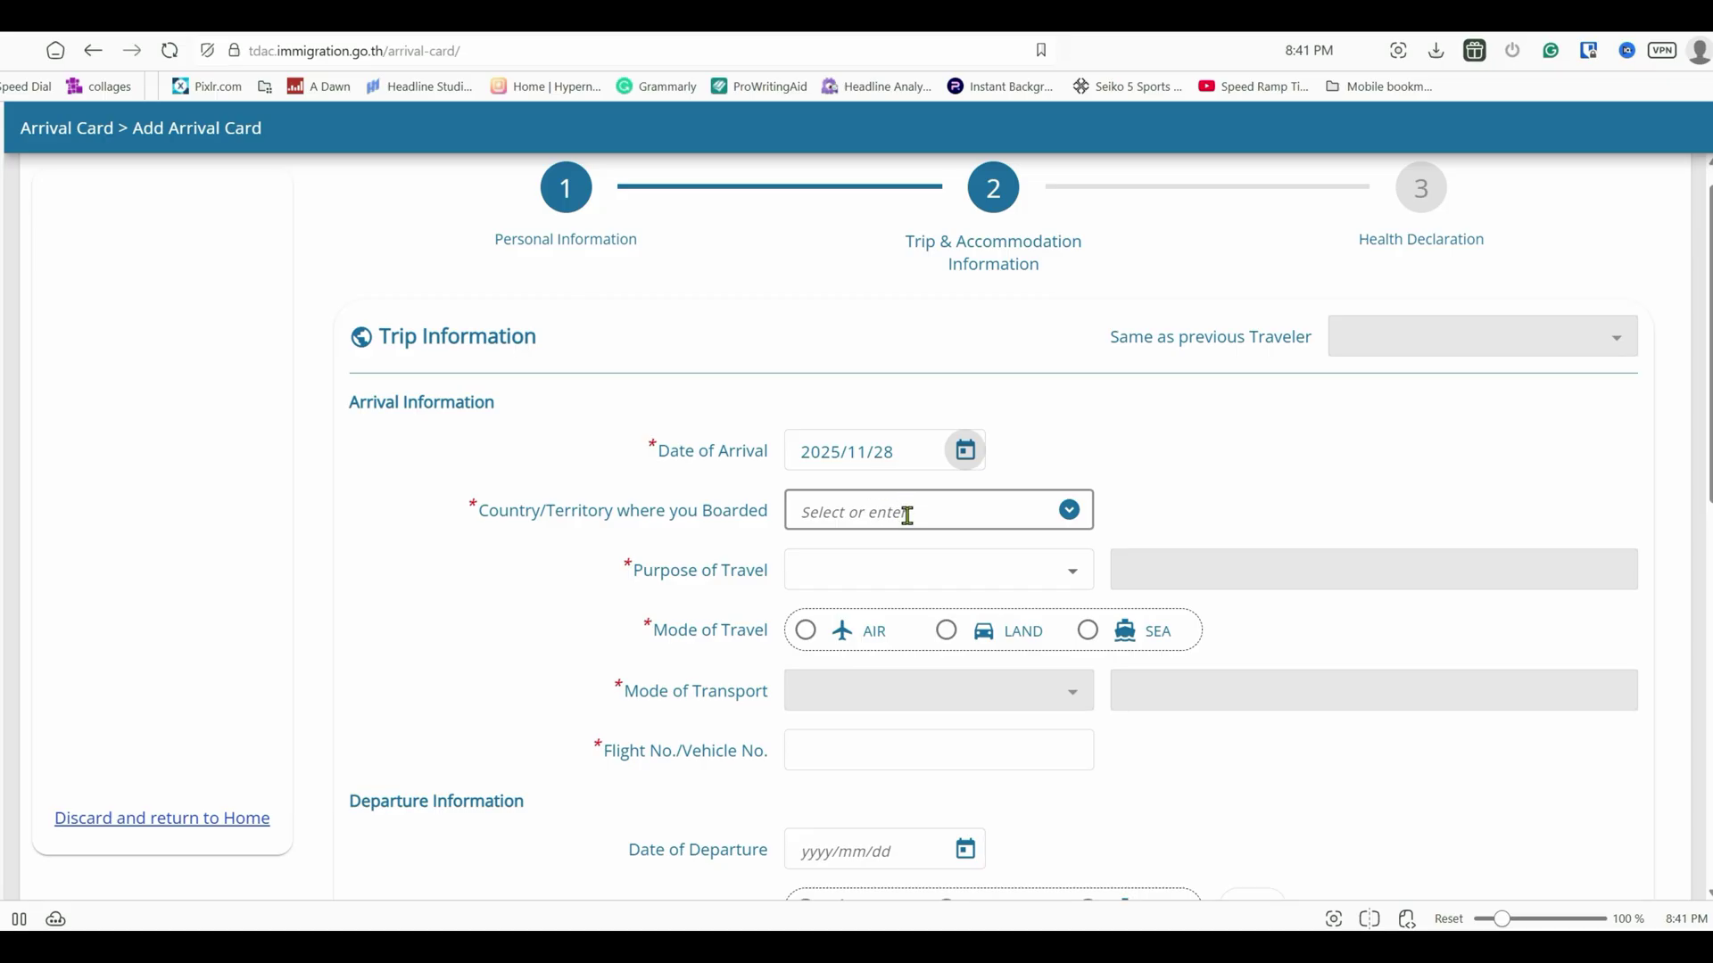
# Enter MALAYSIA and choose MYS : MALAYSIA as the boarding country
pyautogui.click(904, 512)
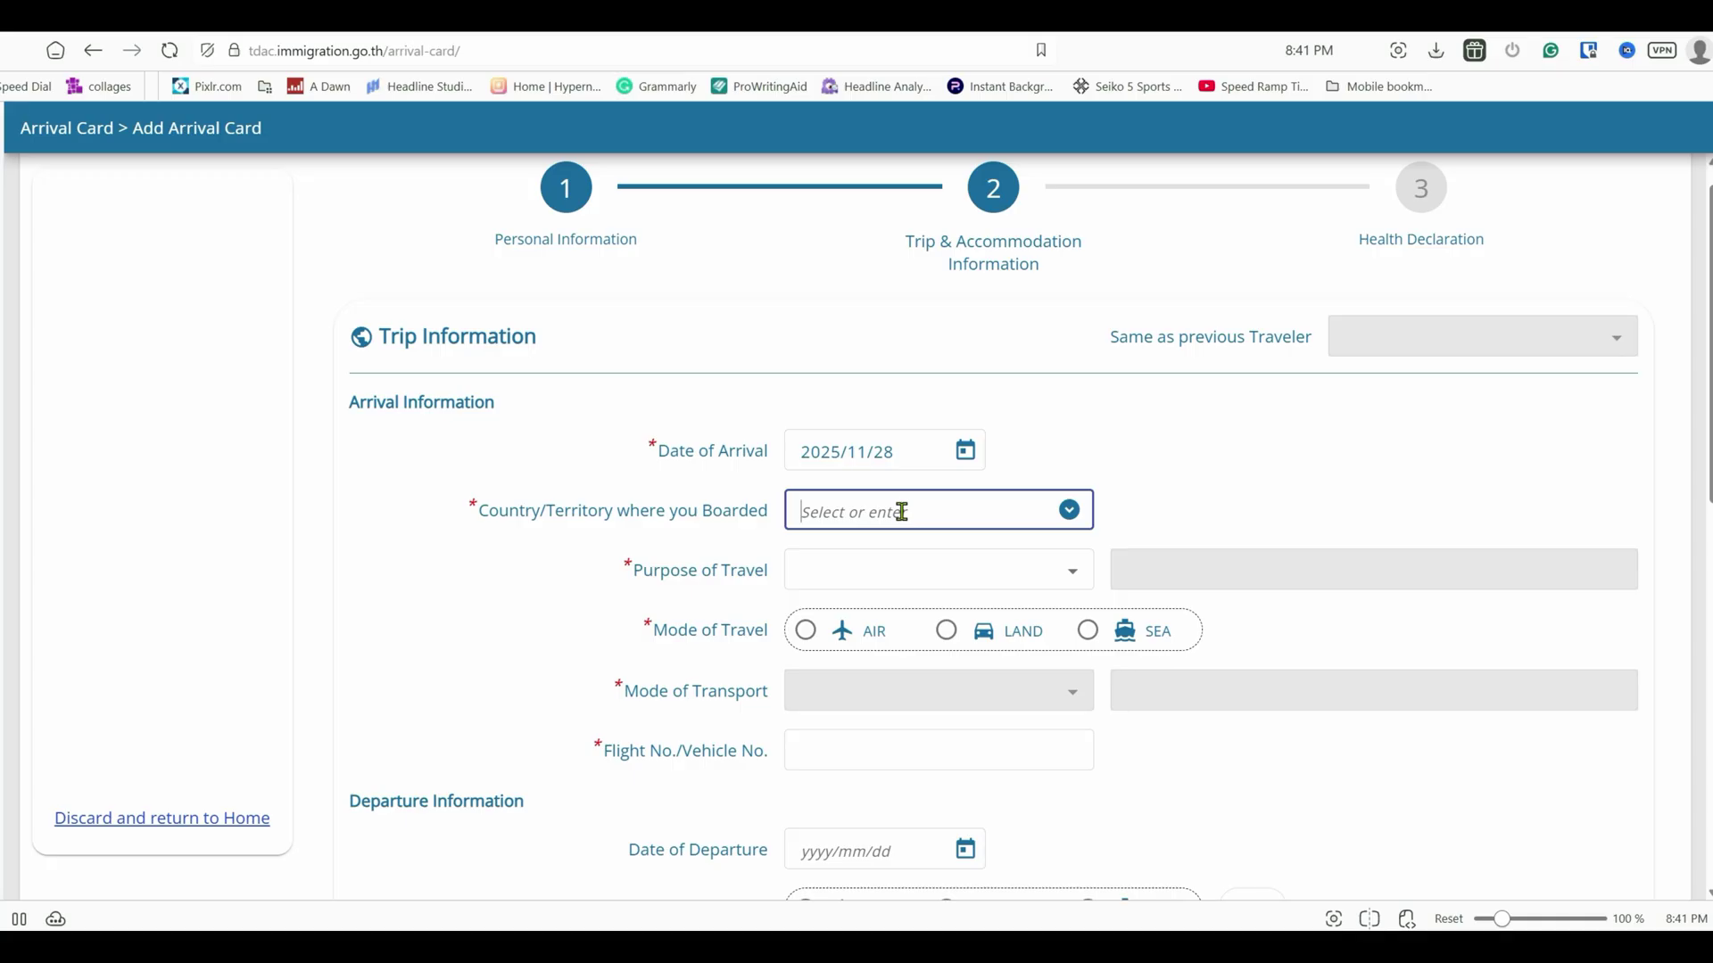
pyautogui.write('MALAYSIA')
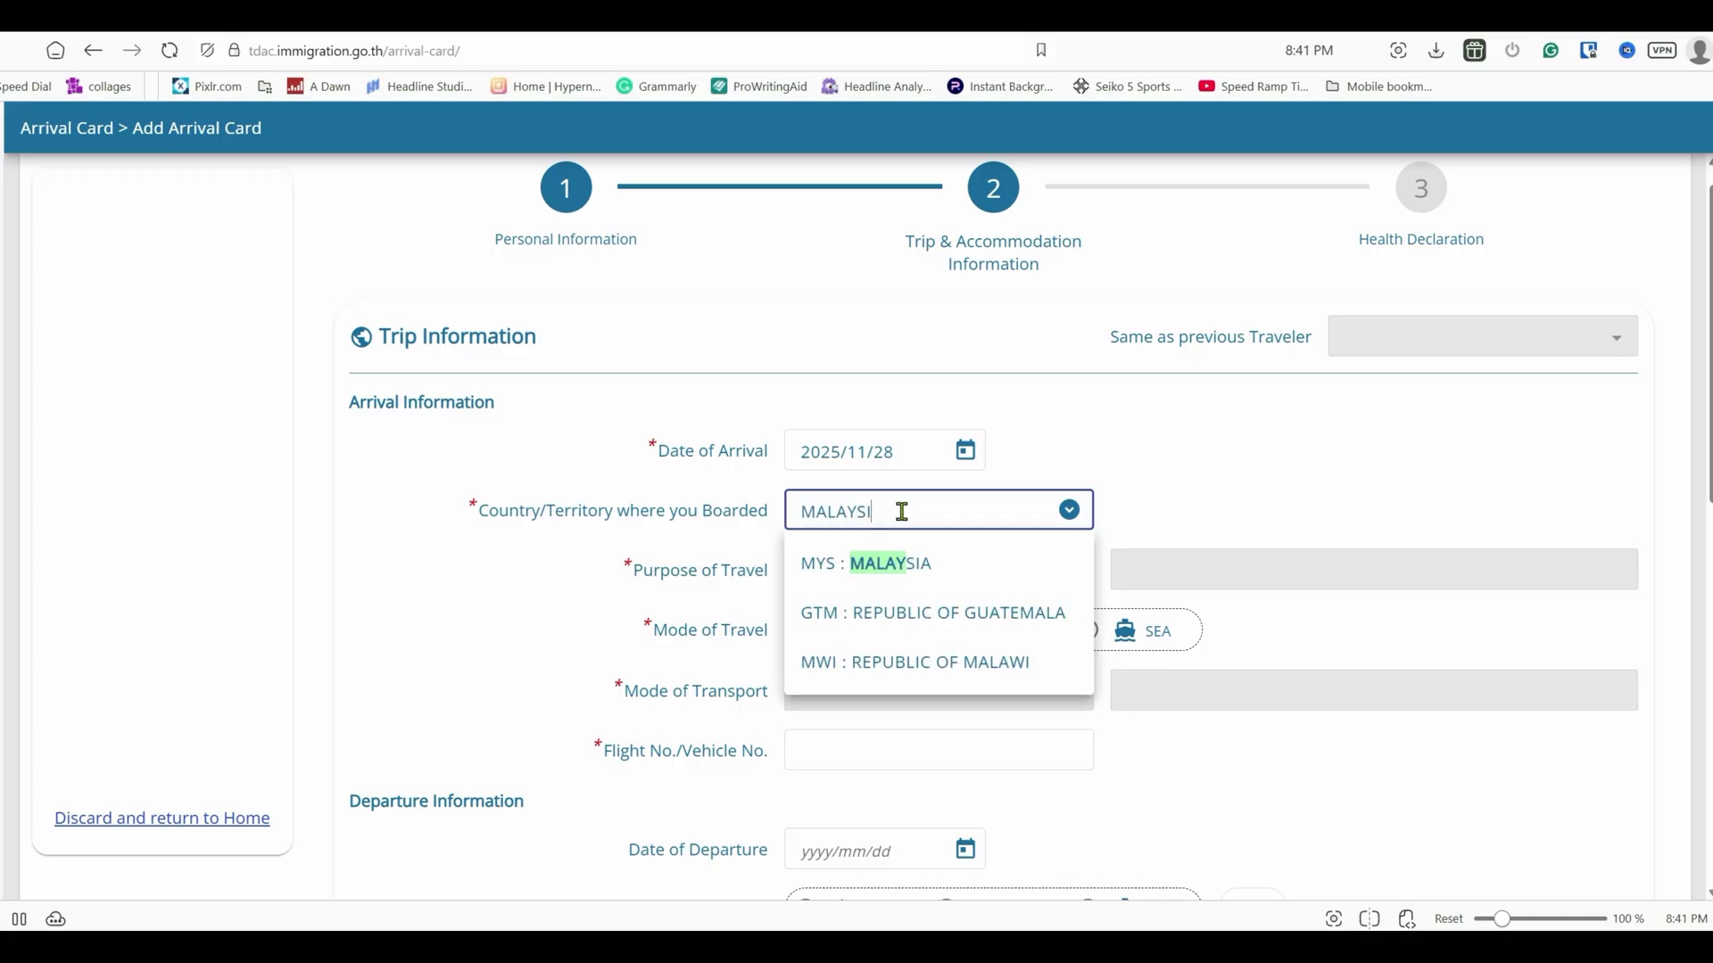
pyautogui.click(903, 564)
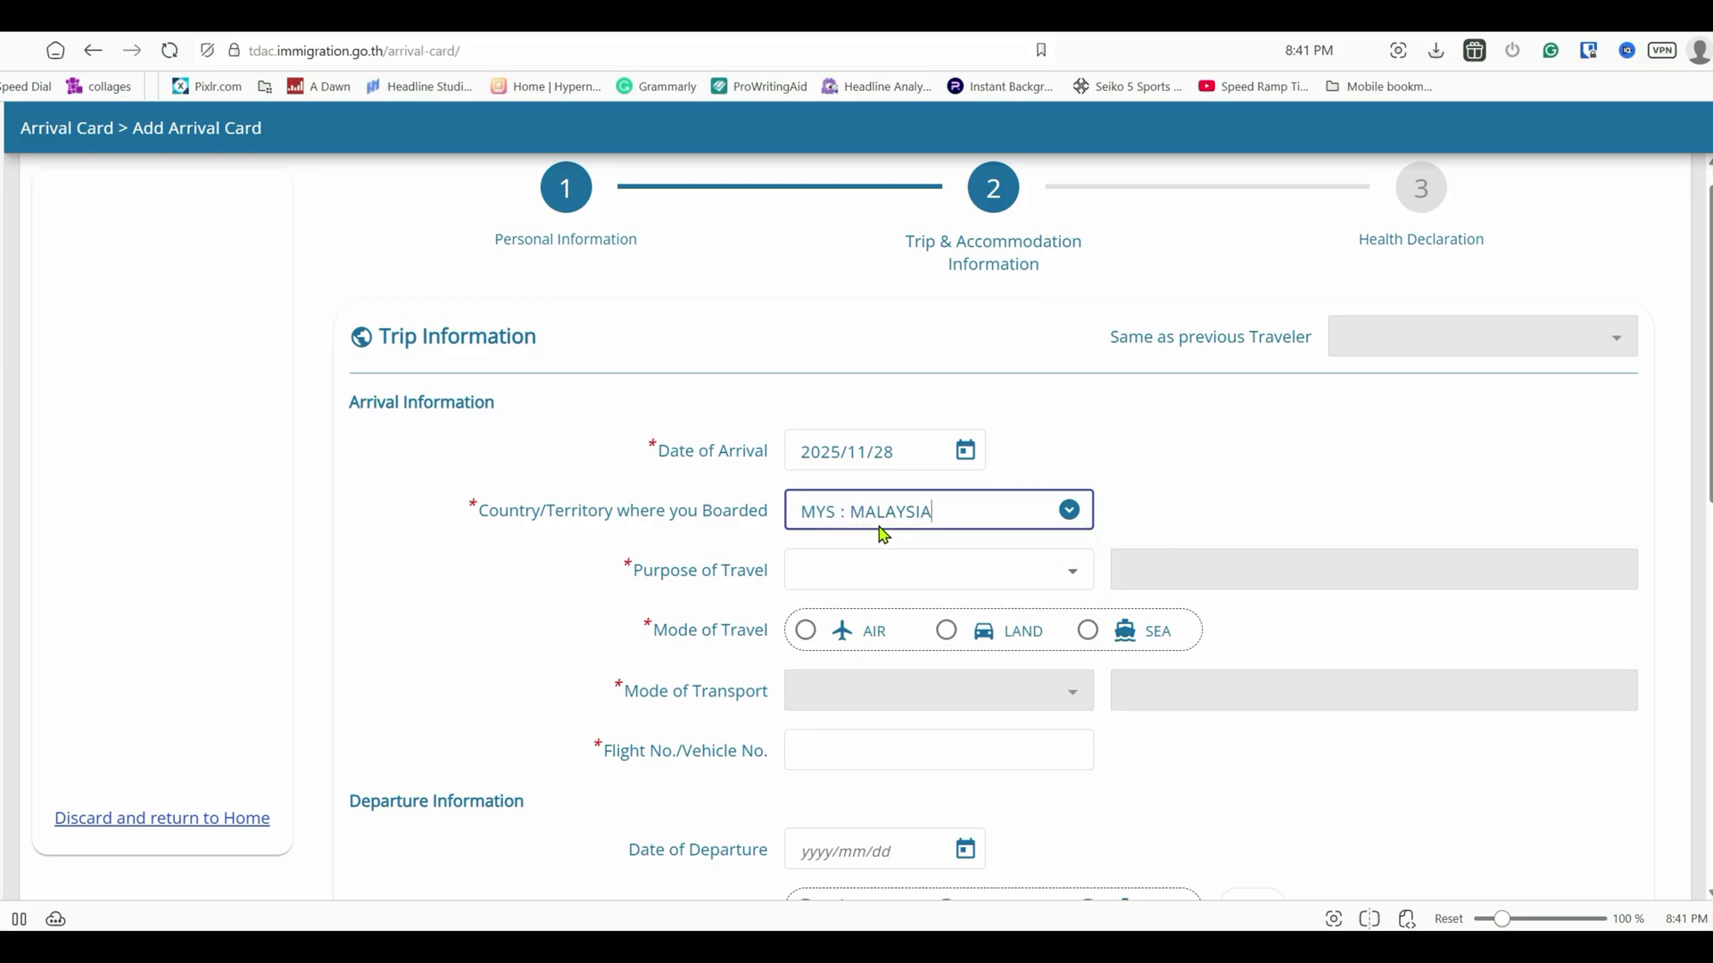
# Set the purpose of travel to HOLIDAY and the arrival travel mode to AIR
pyautogui.click(1075, 585)
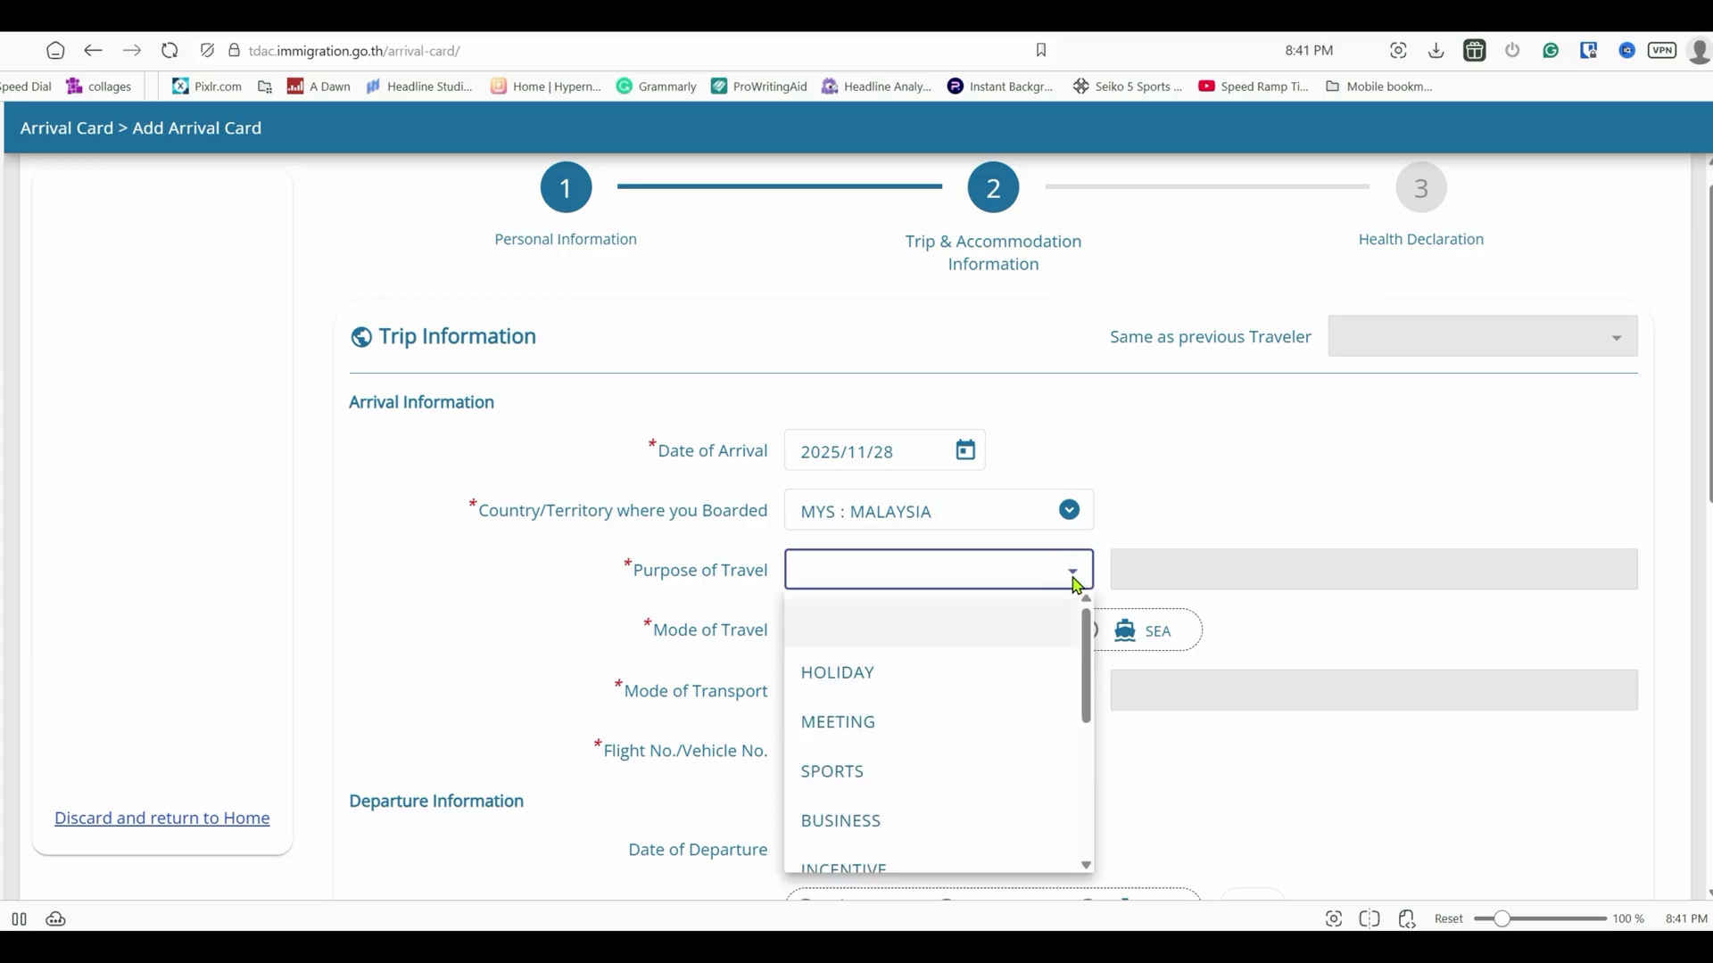
pyautogui.click(873, 674)
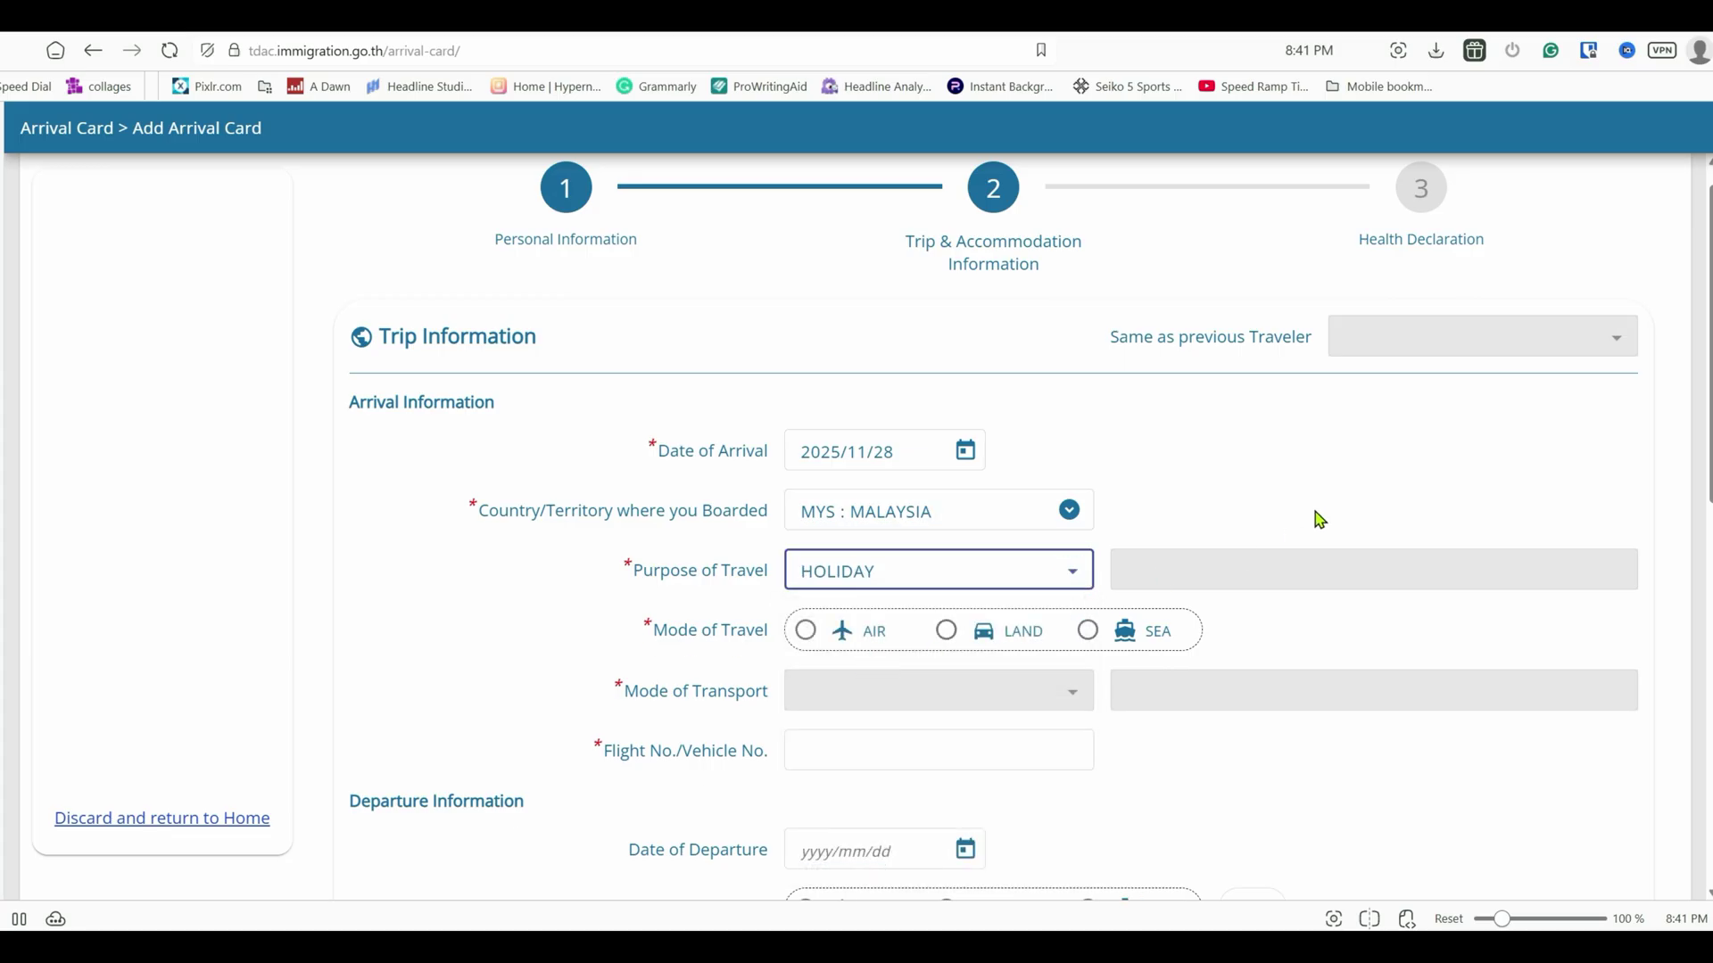
pyautogui.click(806, 632)
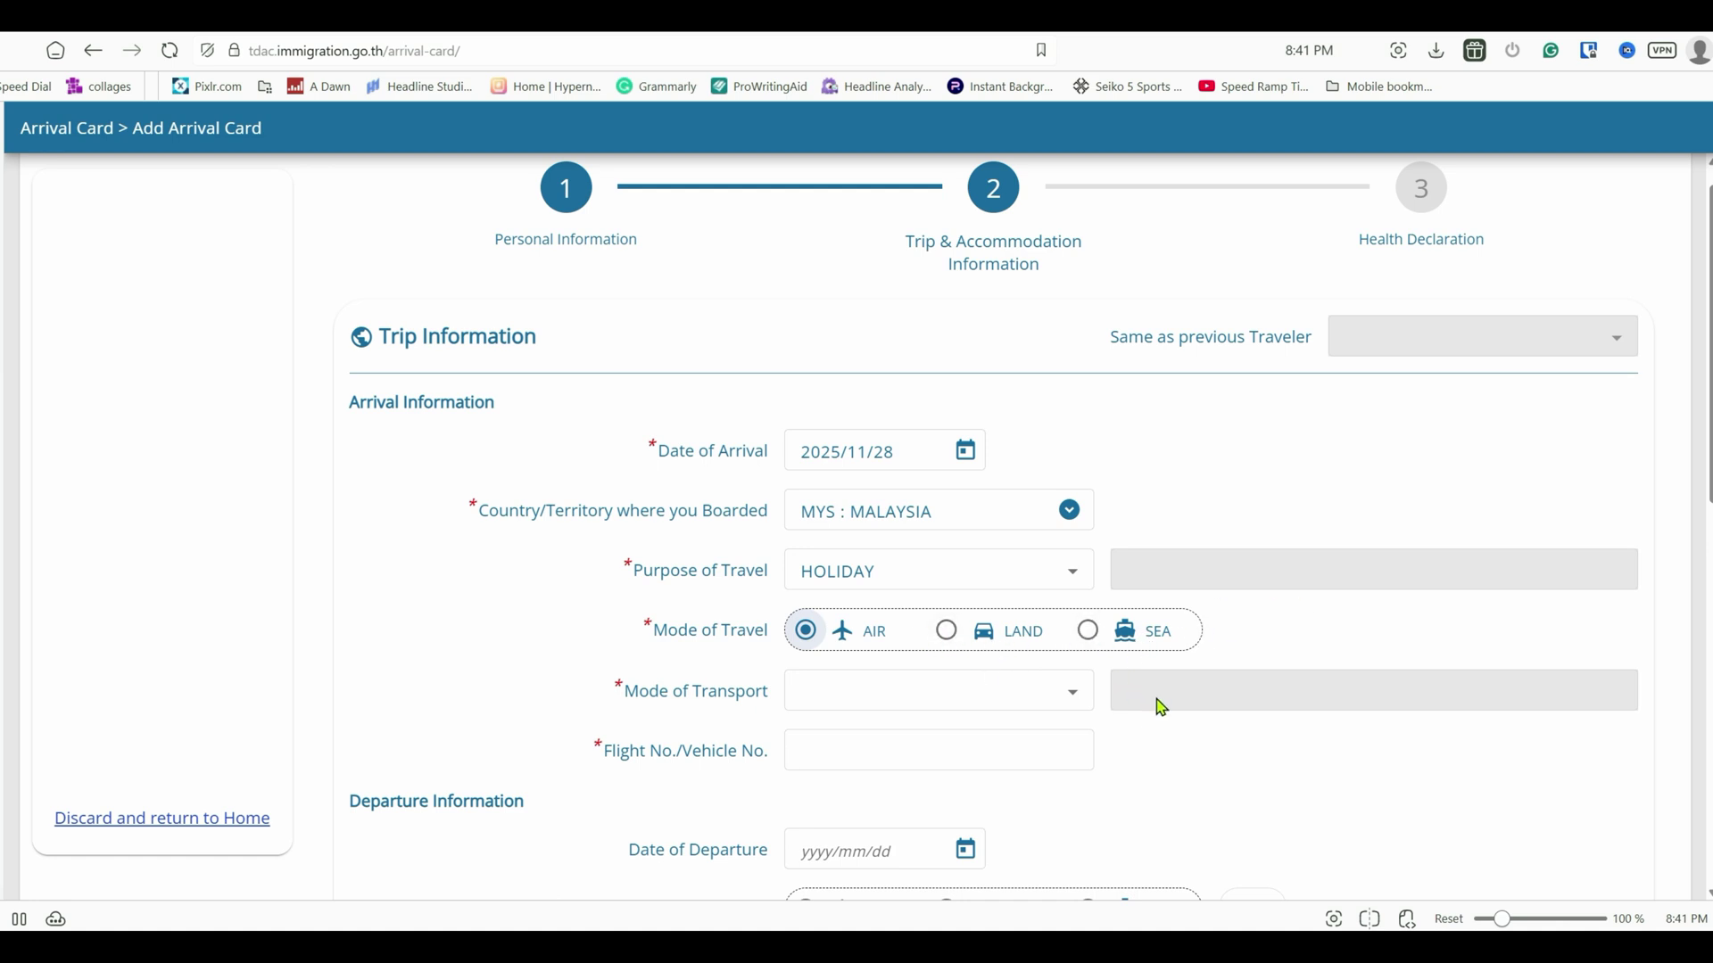
# Choose COMMERCIAL FLIGHT as arrival transport and enter flight number AC445
pyautogui.click(1064, 690)
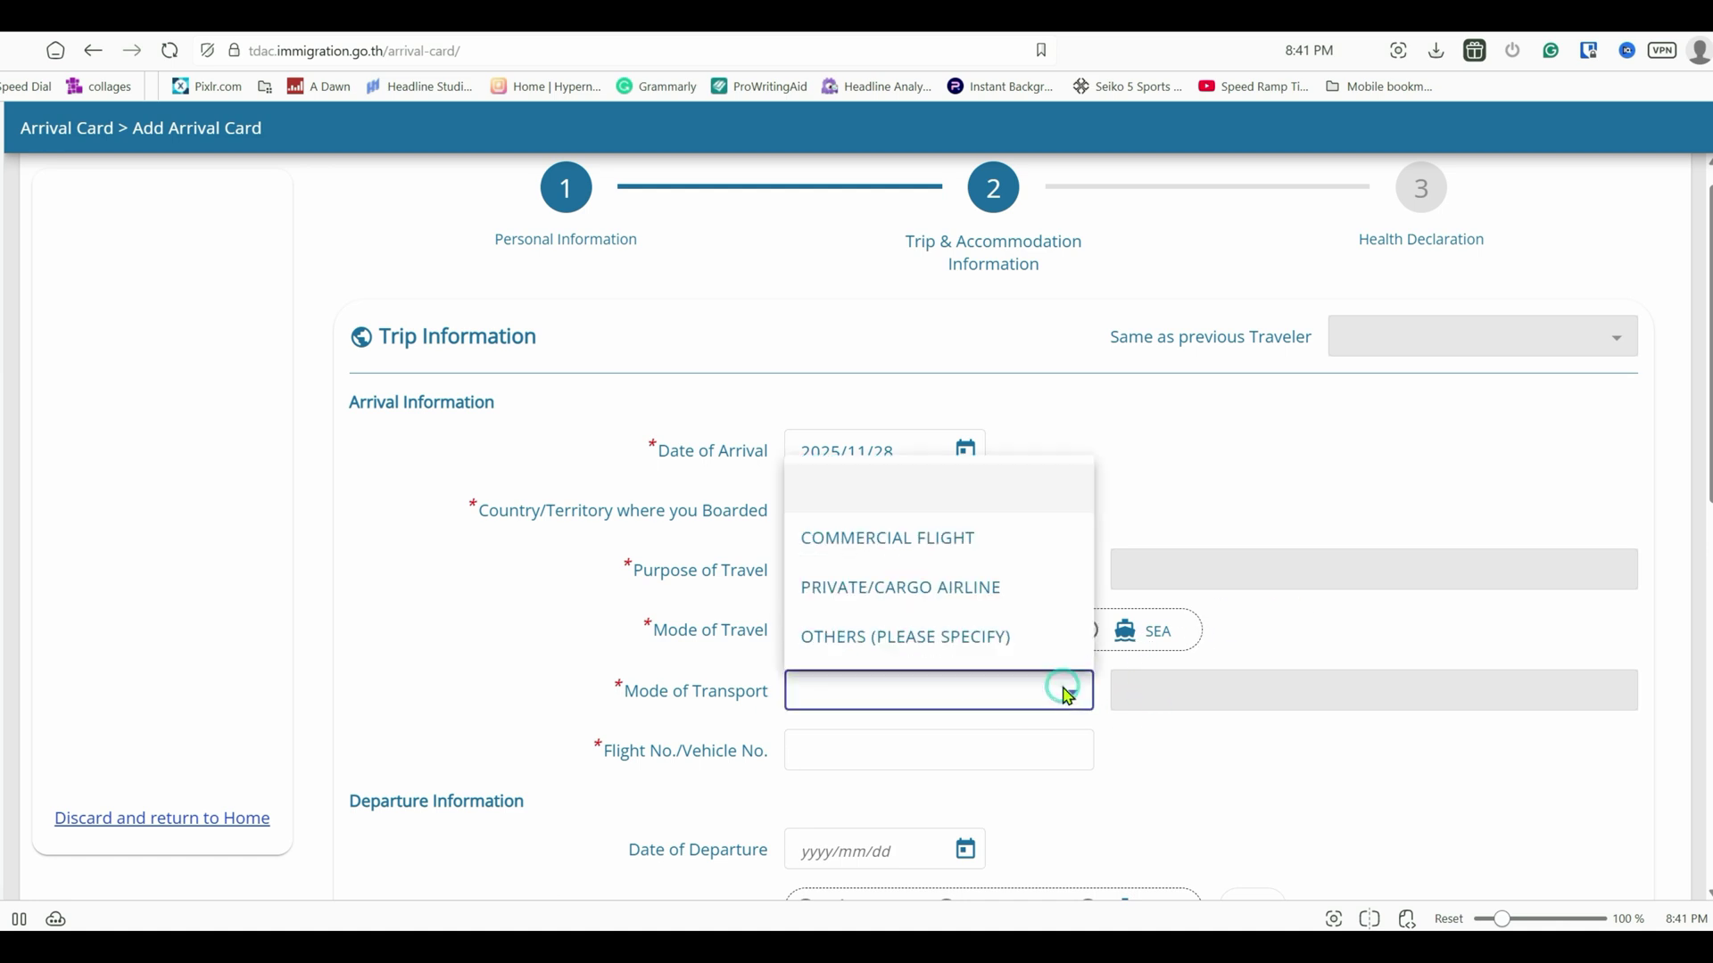
pyautogui.click(933, 546)
pyautogui.scroll(-2, 1339, 774)
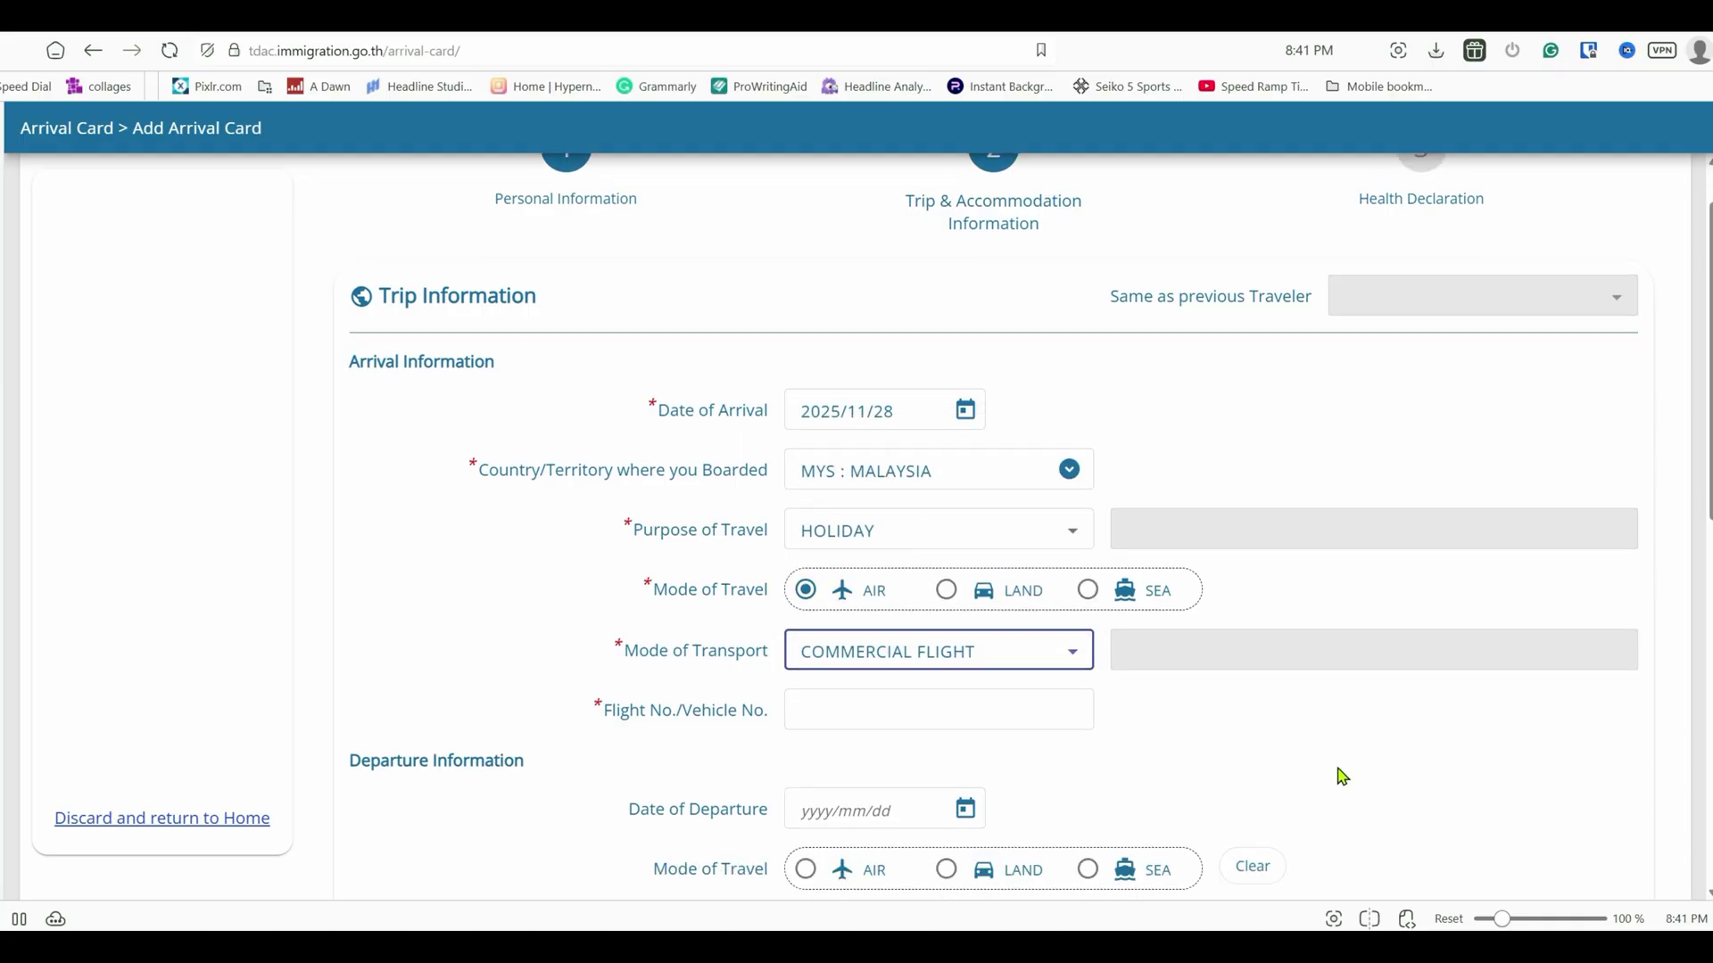
pyautogui.click(902, 536)
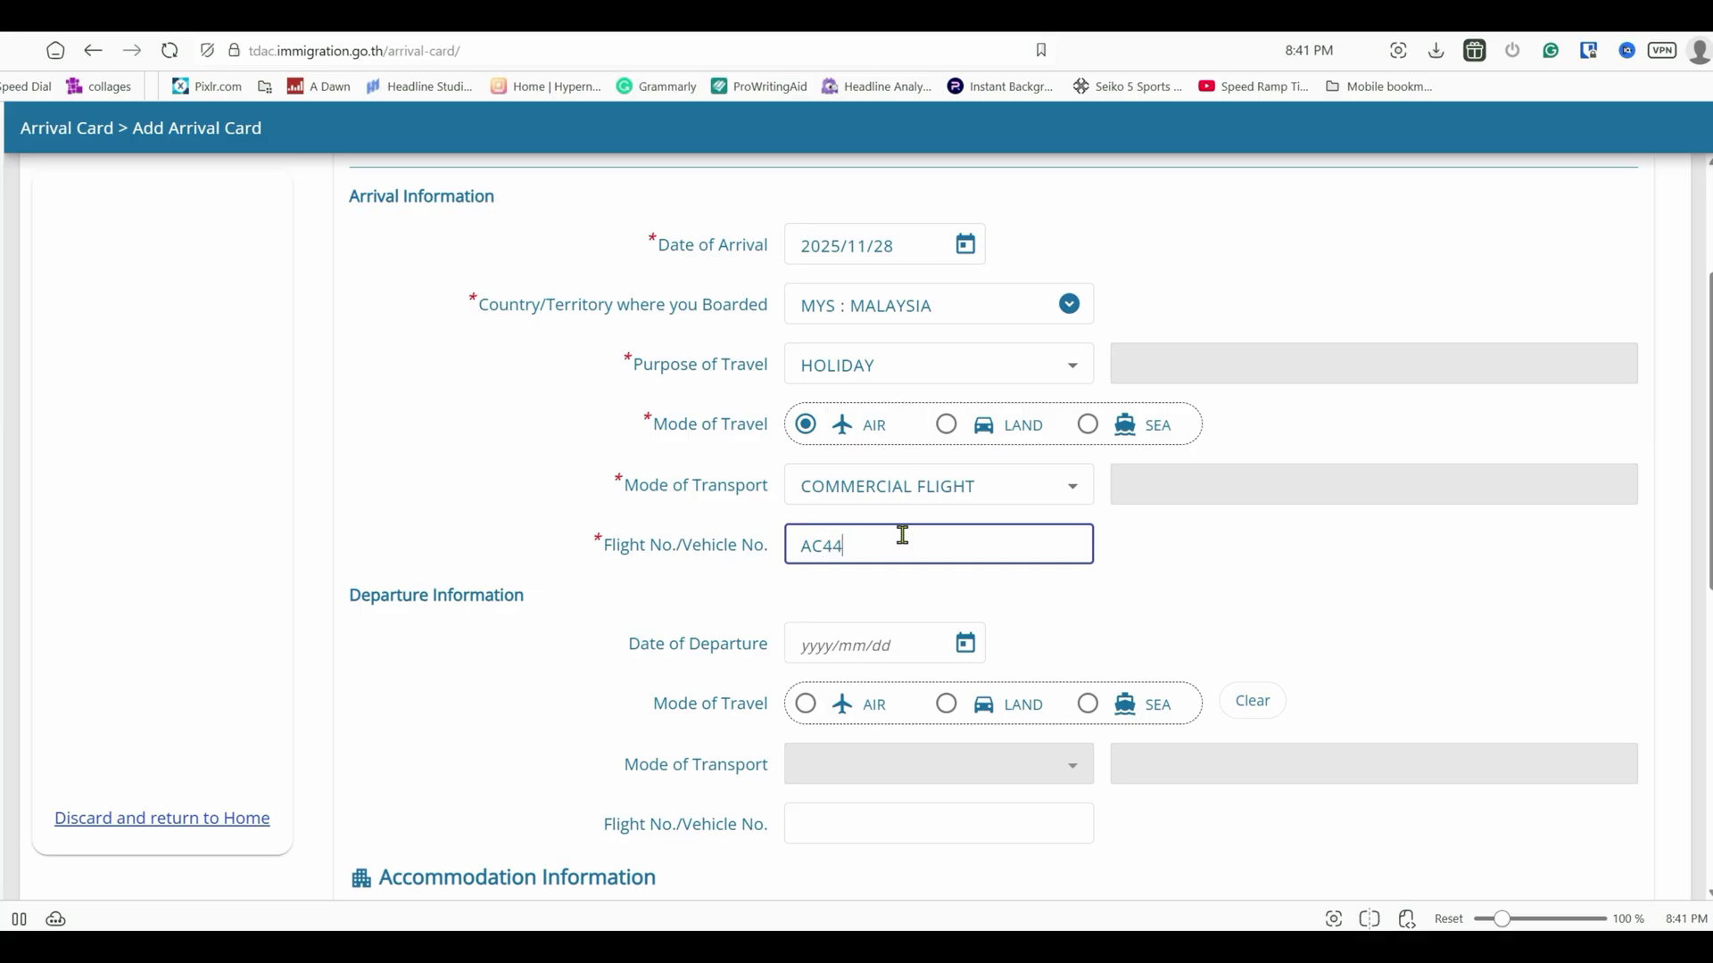
pyautogui.click(1186, 577)
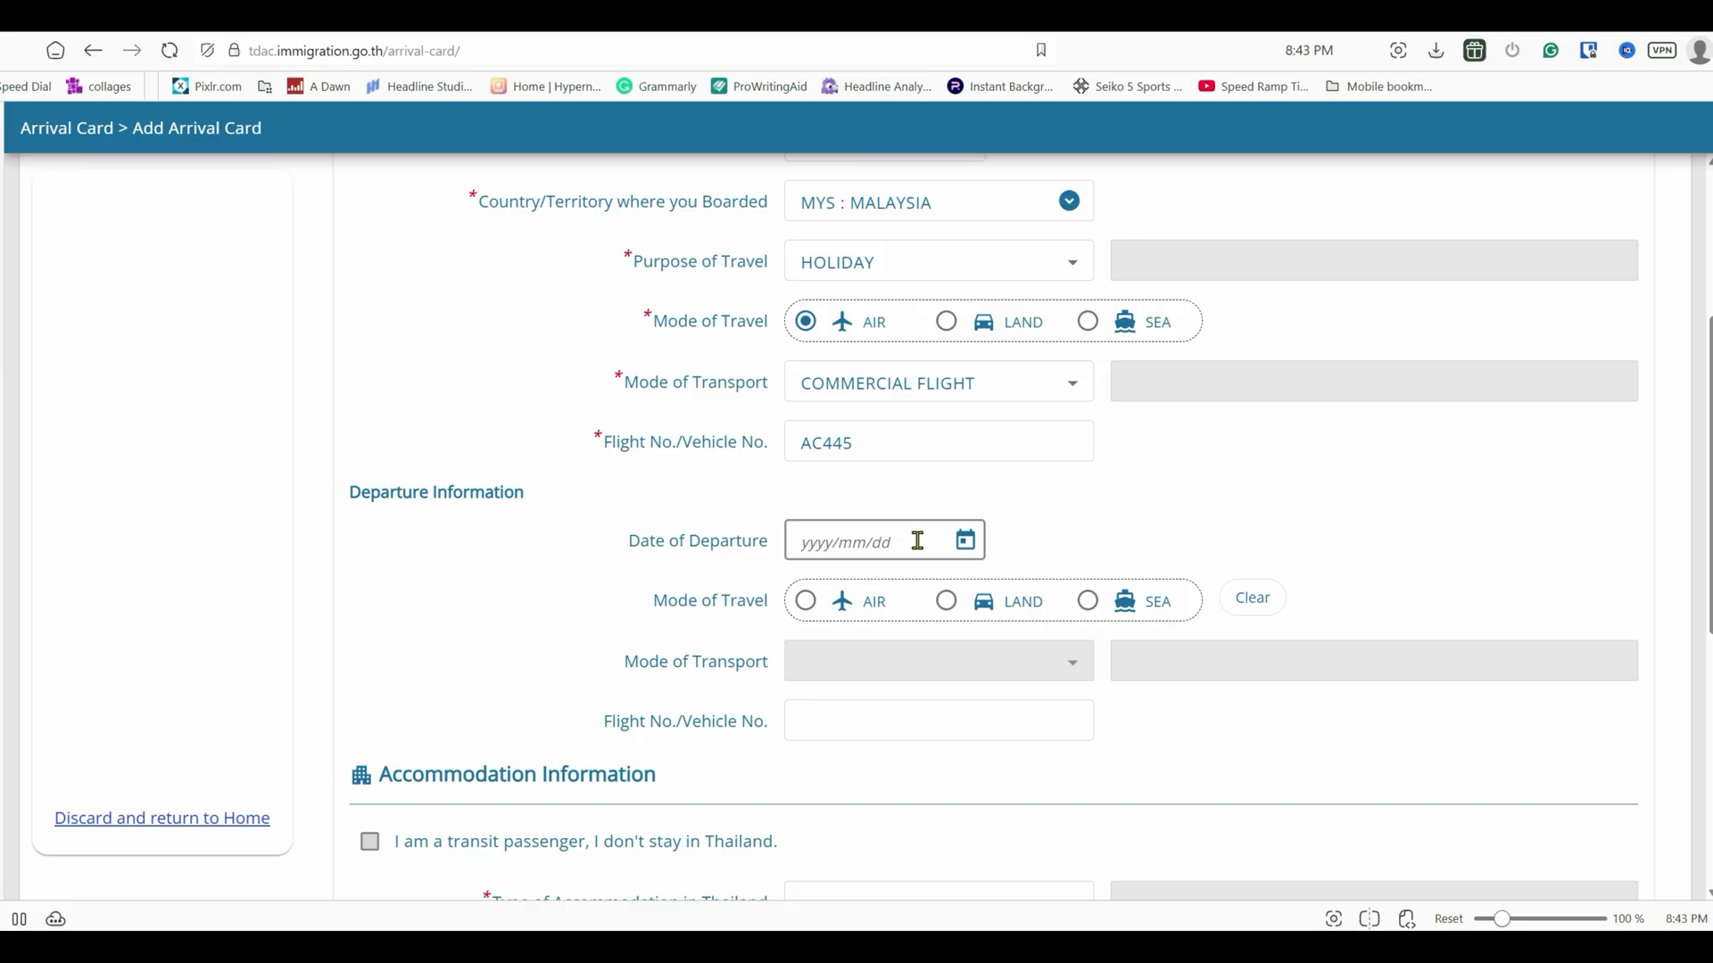
# Pick 10 December 2025 from the calendar as the departure date
pyautogui.click(965, 541)
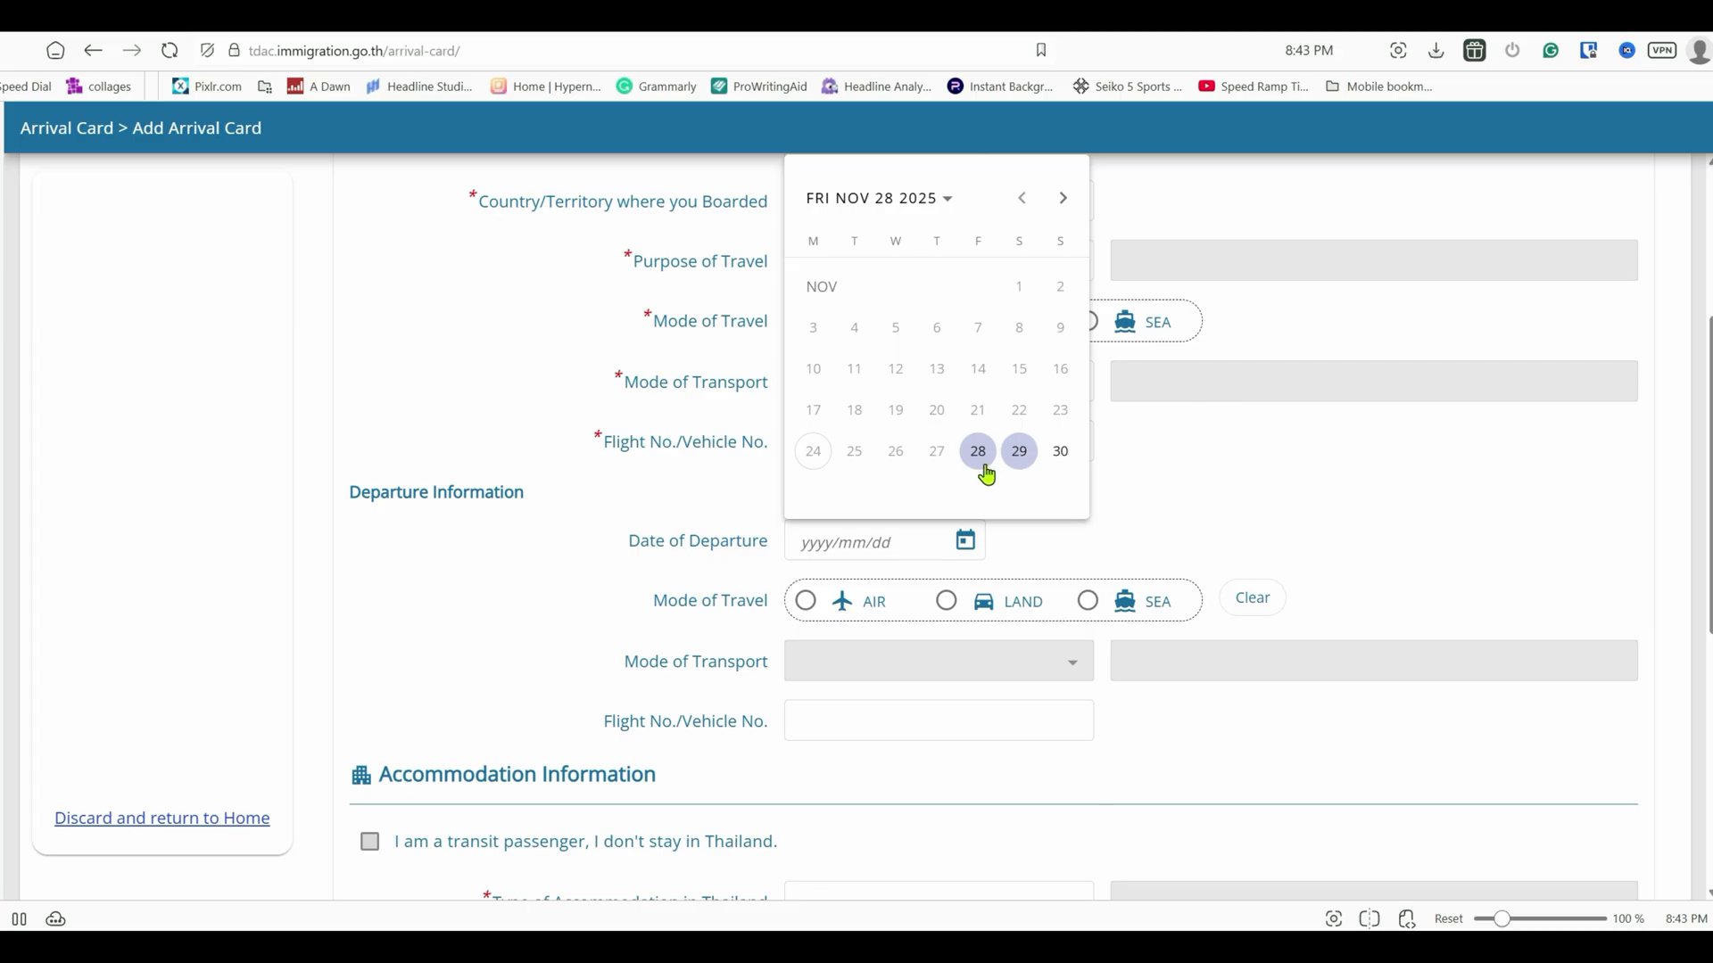
pyautogui.click(1062, 200)
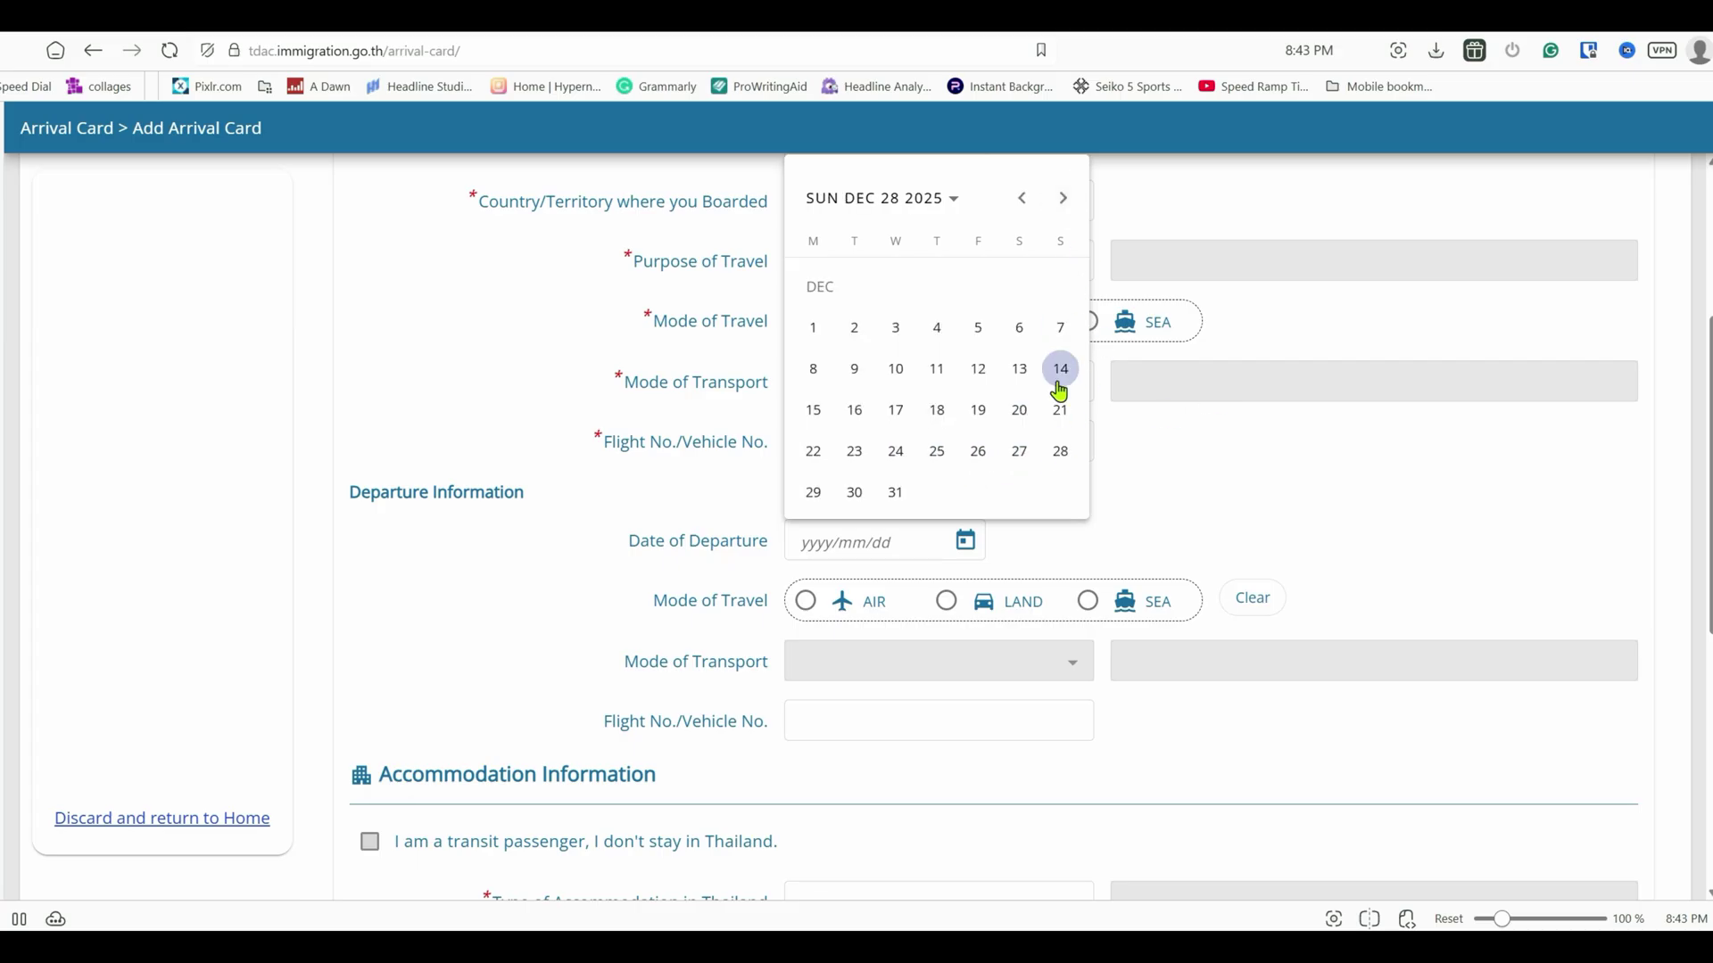
pyautogui.click(895, 370)
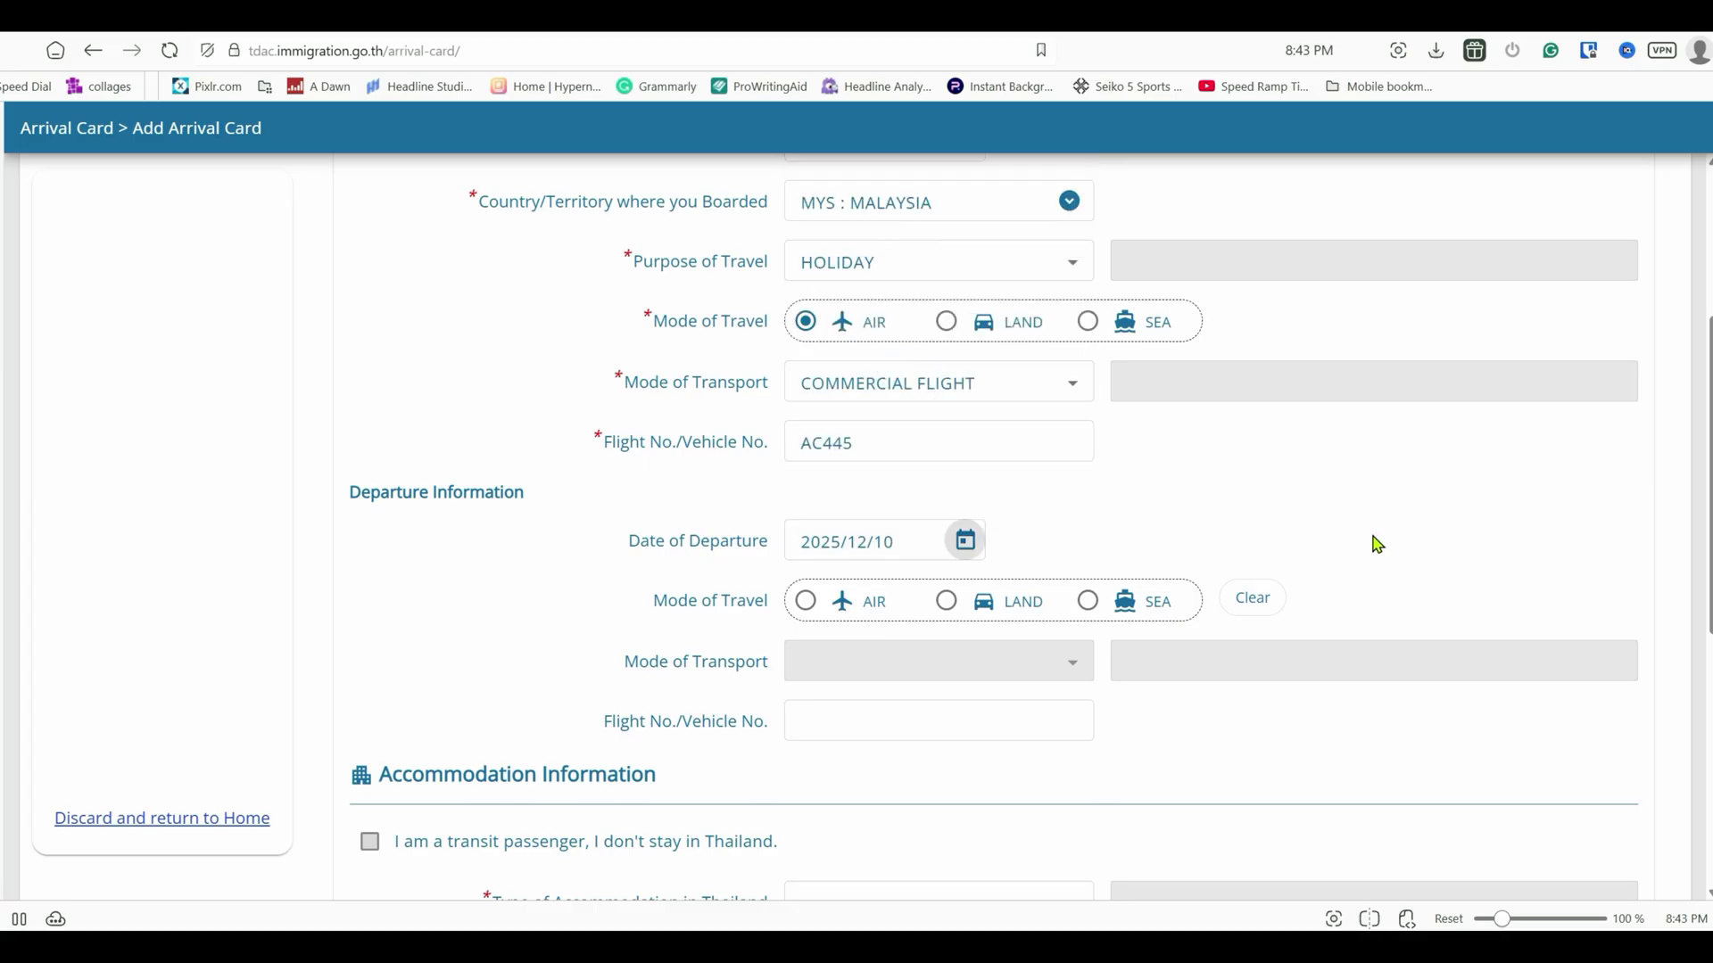
# Set departure by AIR on a COMMERCIAL FLIGHT with flight number AC445
pyautogui.click(807, 607)
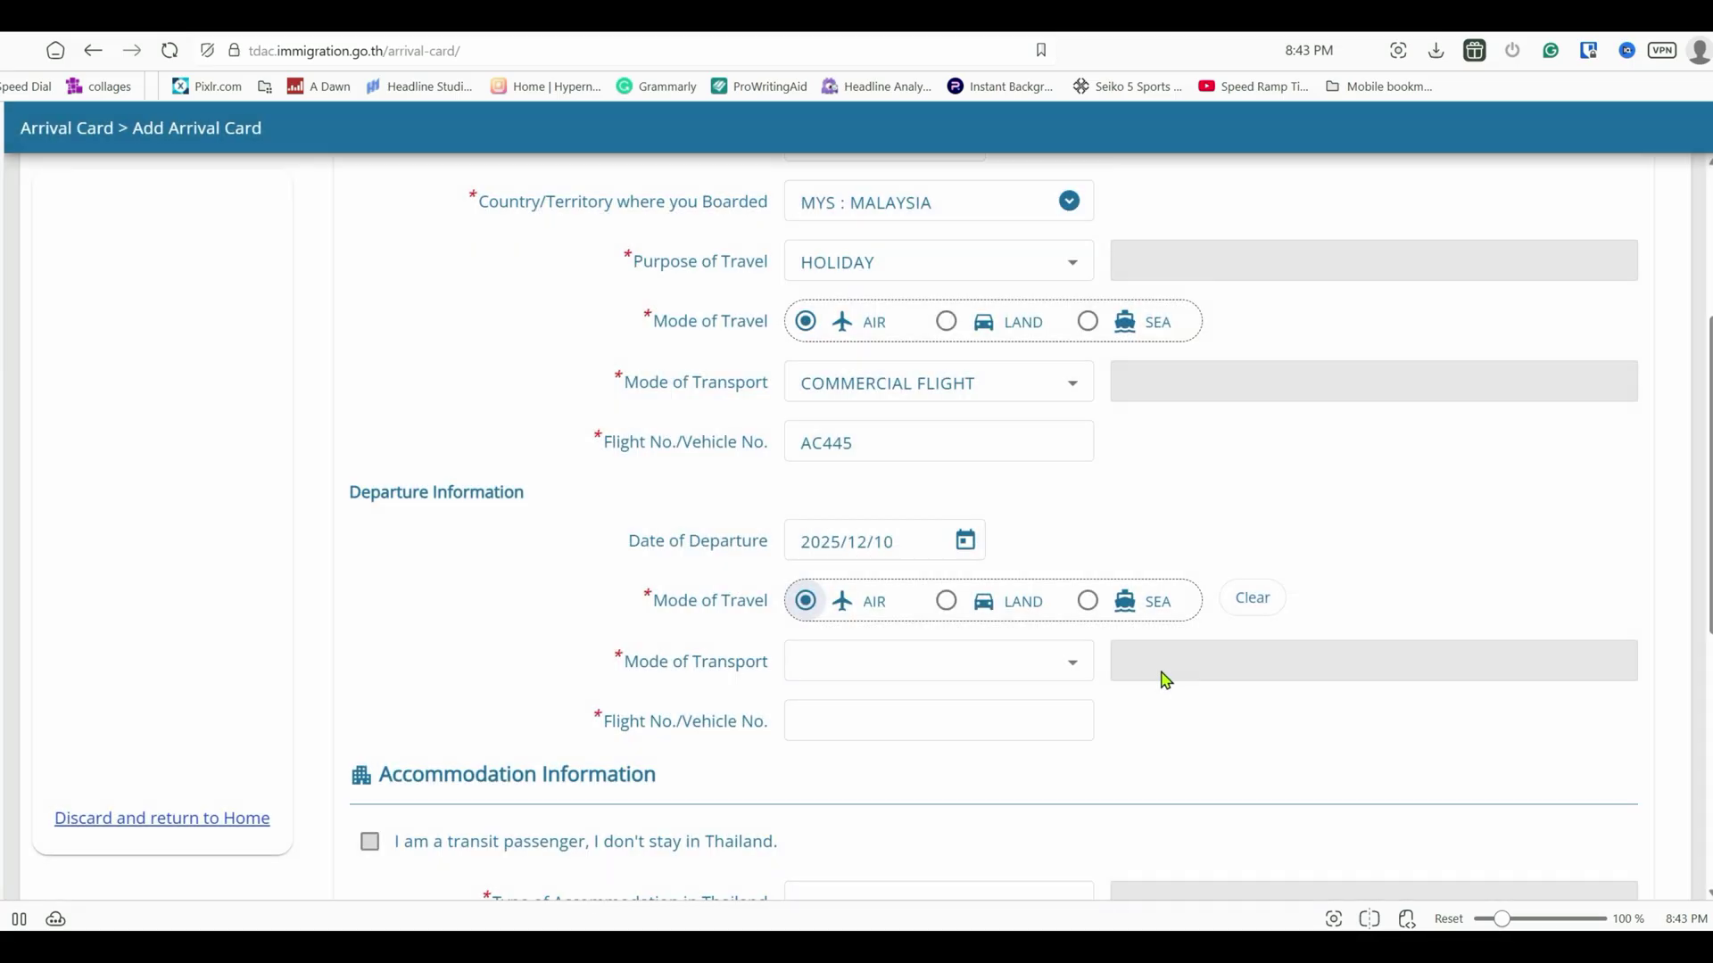
pyautogui.click(865, 662)
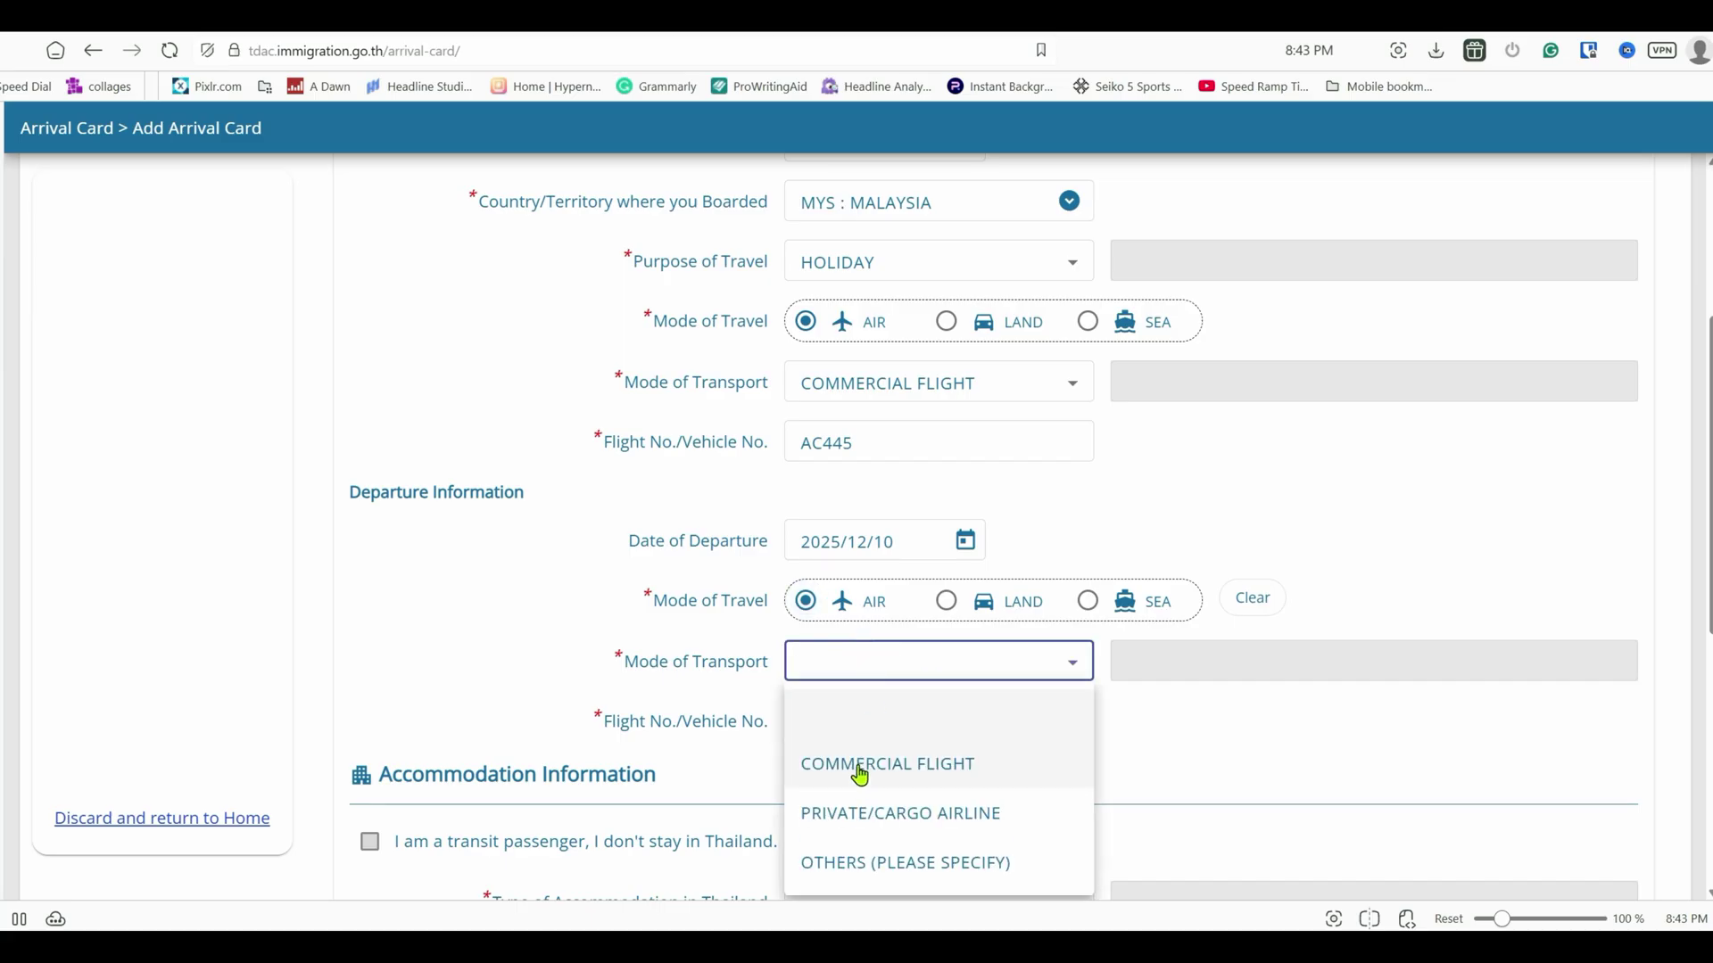
pyautogui.click(857, 764)
pyautogui.click(915, 719)
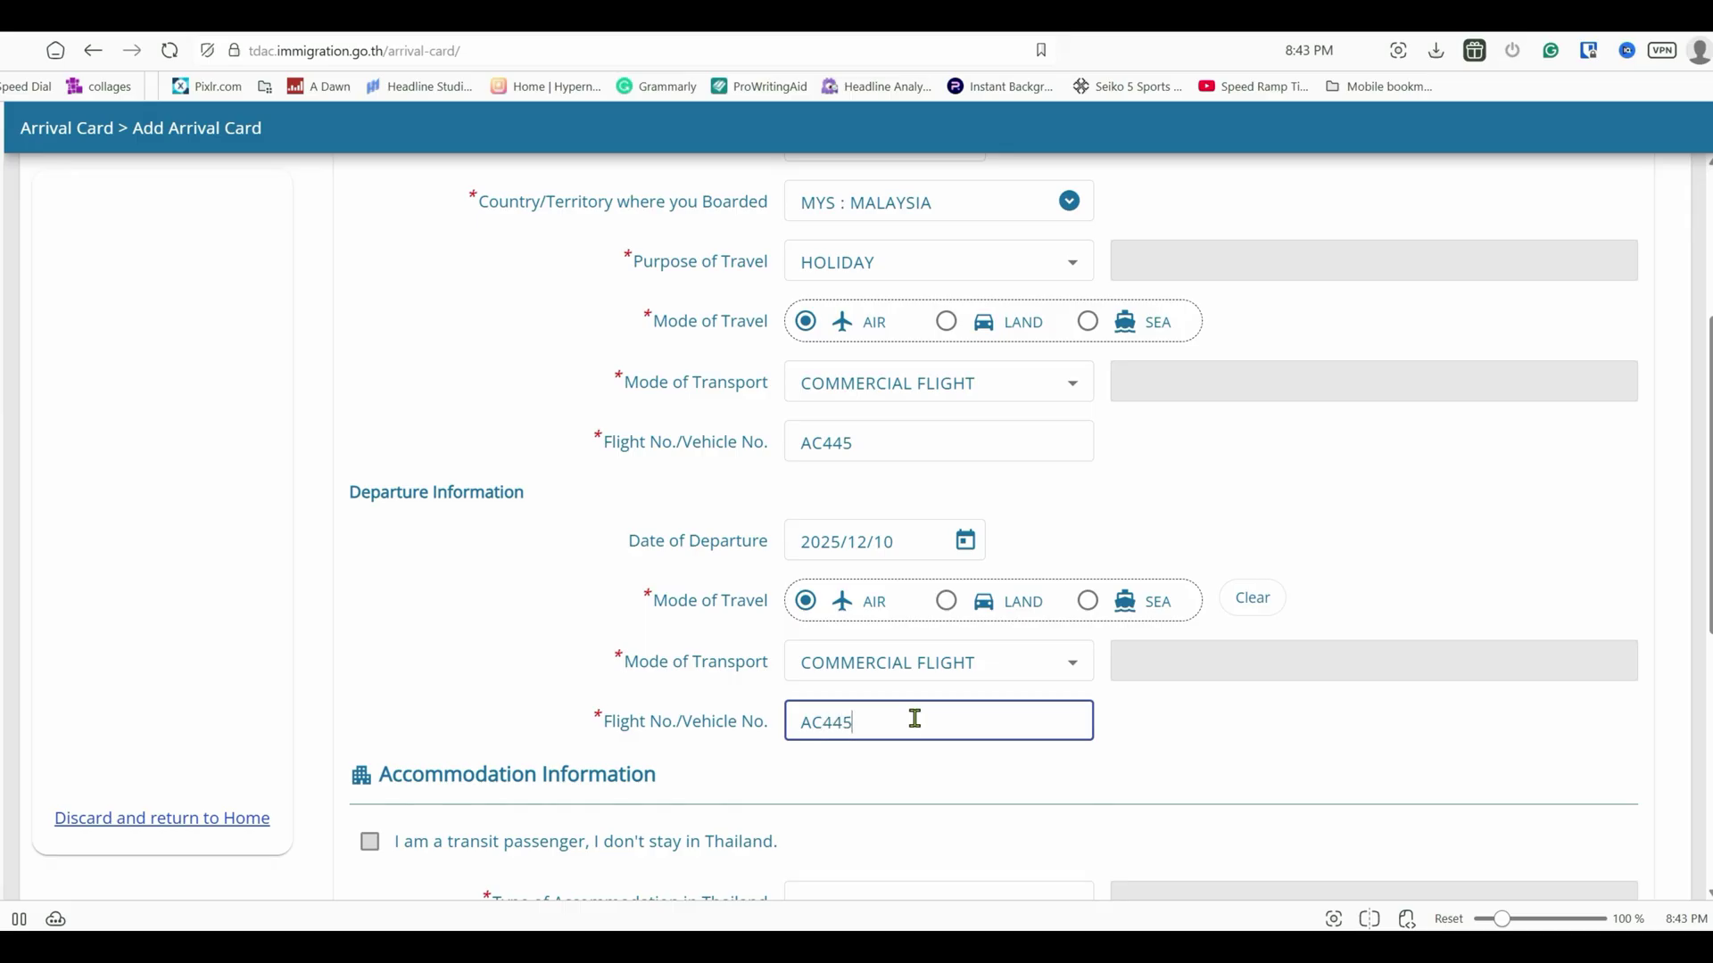
pyautogui.click(1317, 732)
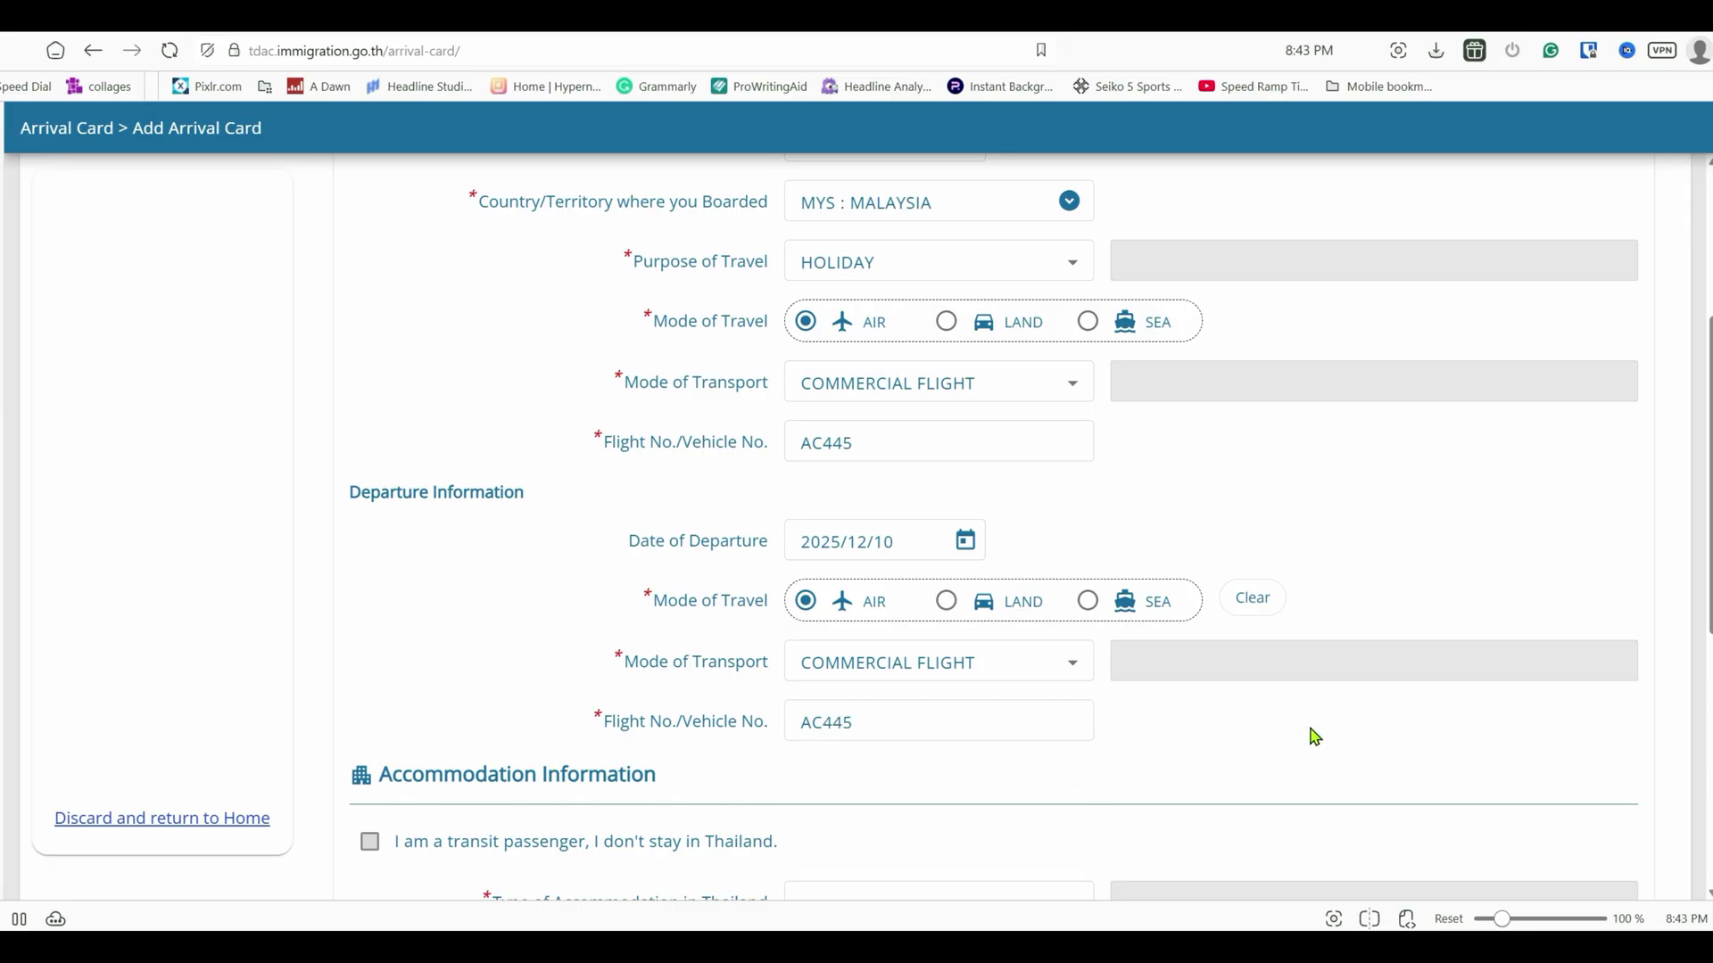
pyautogui.scroll(-4, 1313, 735)
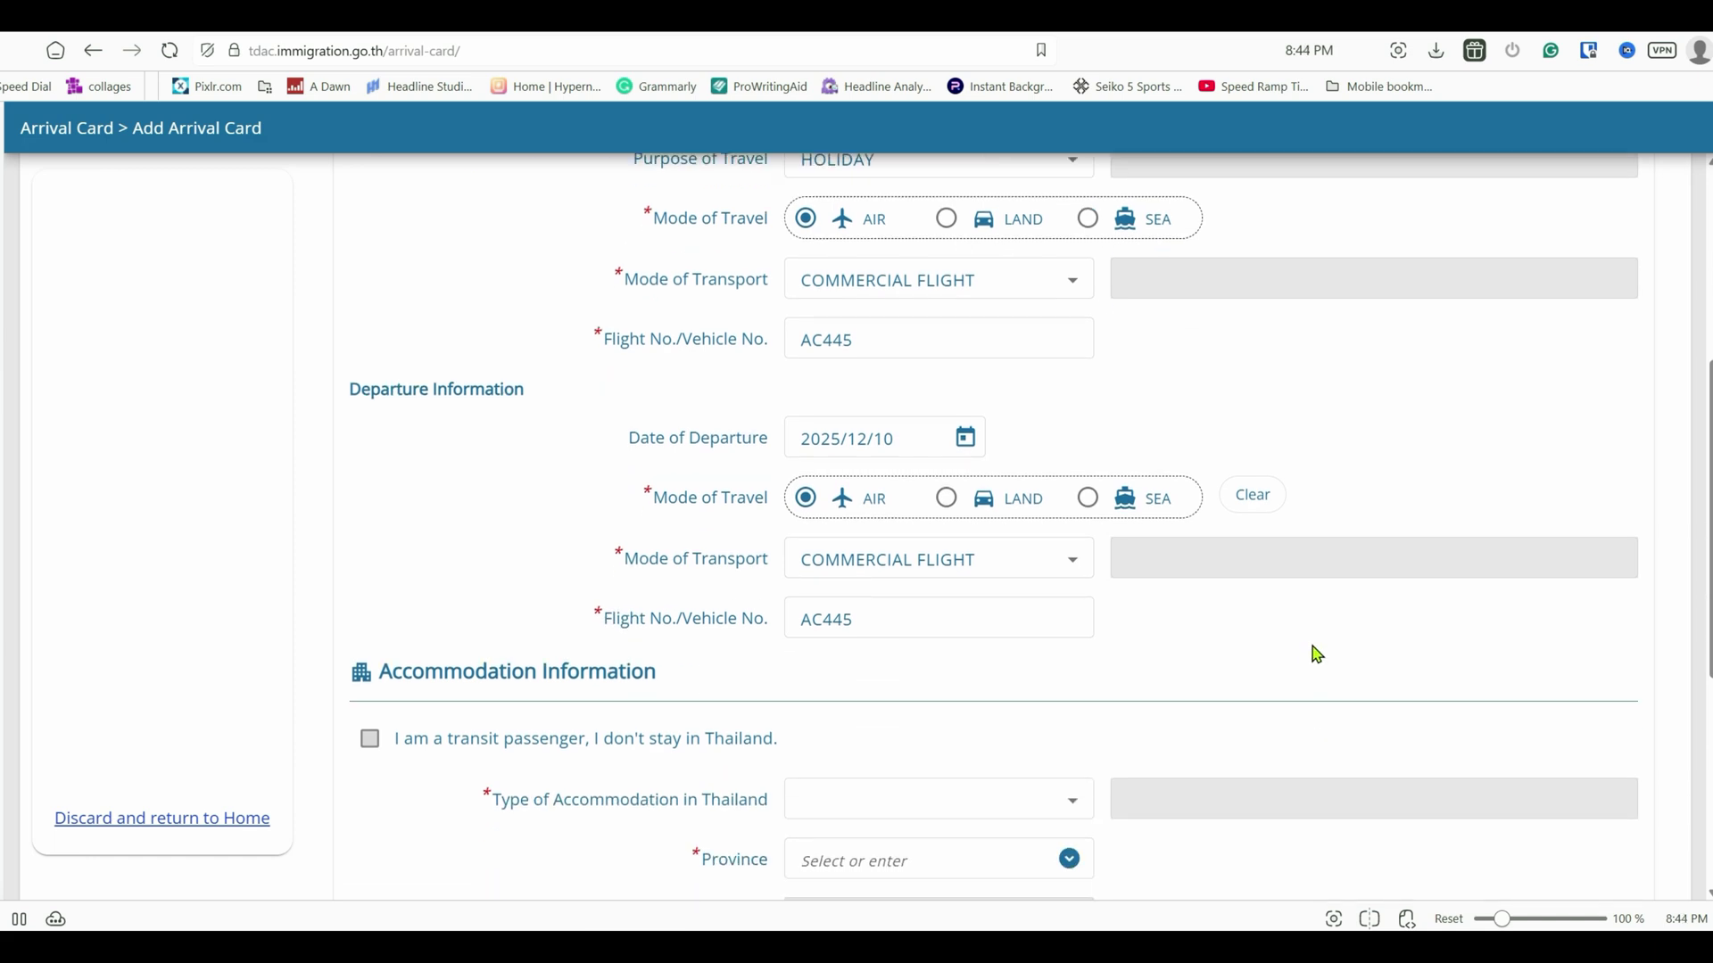
# Set the type of accommodation to HOTEL
pyautogui.scroll(2, 1289, 658)
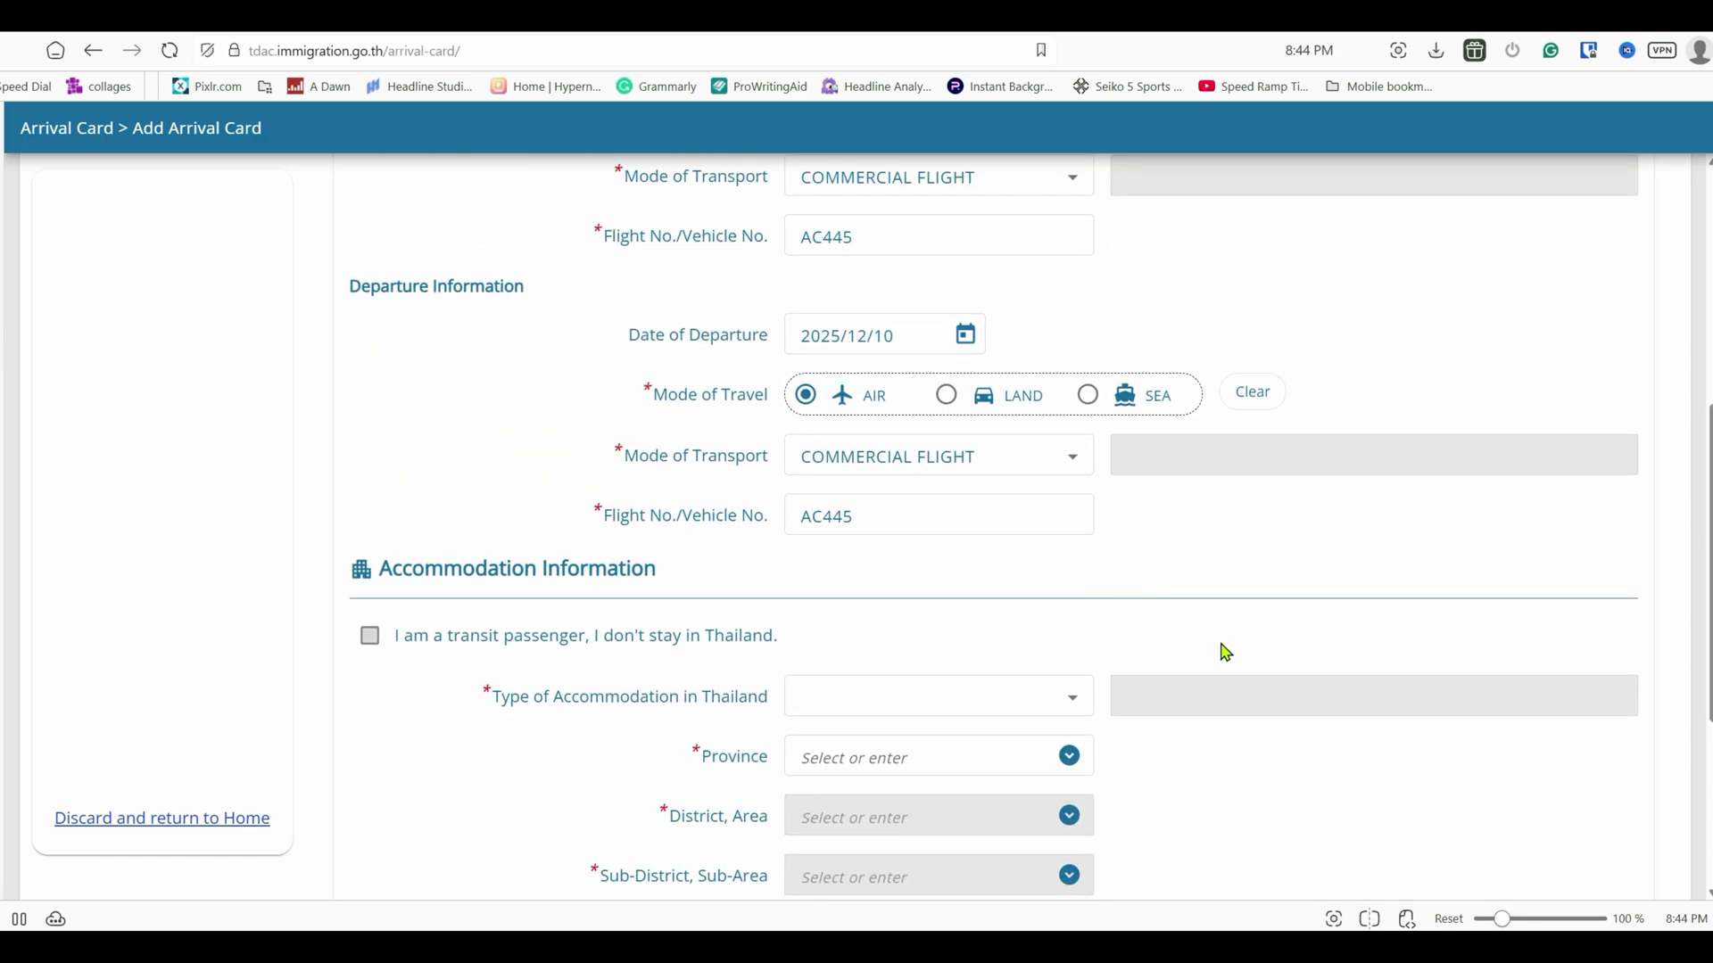
pyautogui.scroll(-3, 1266, 648)
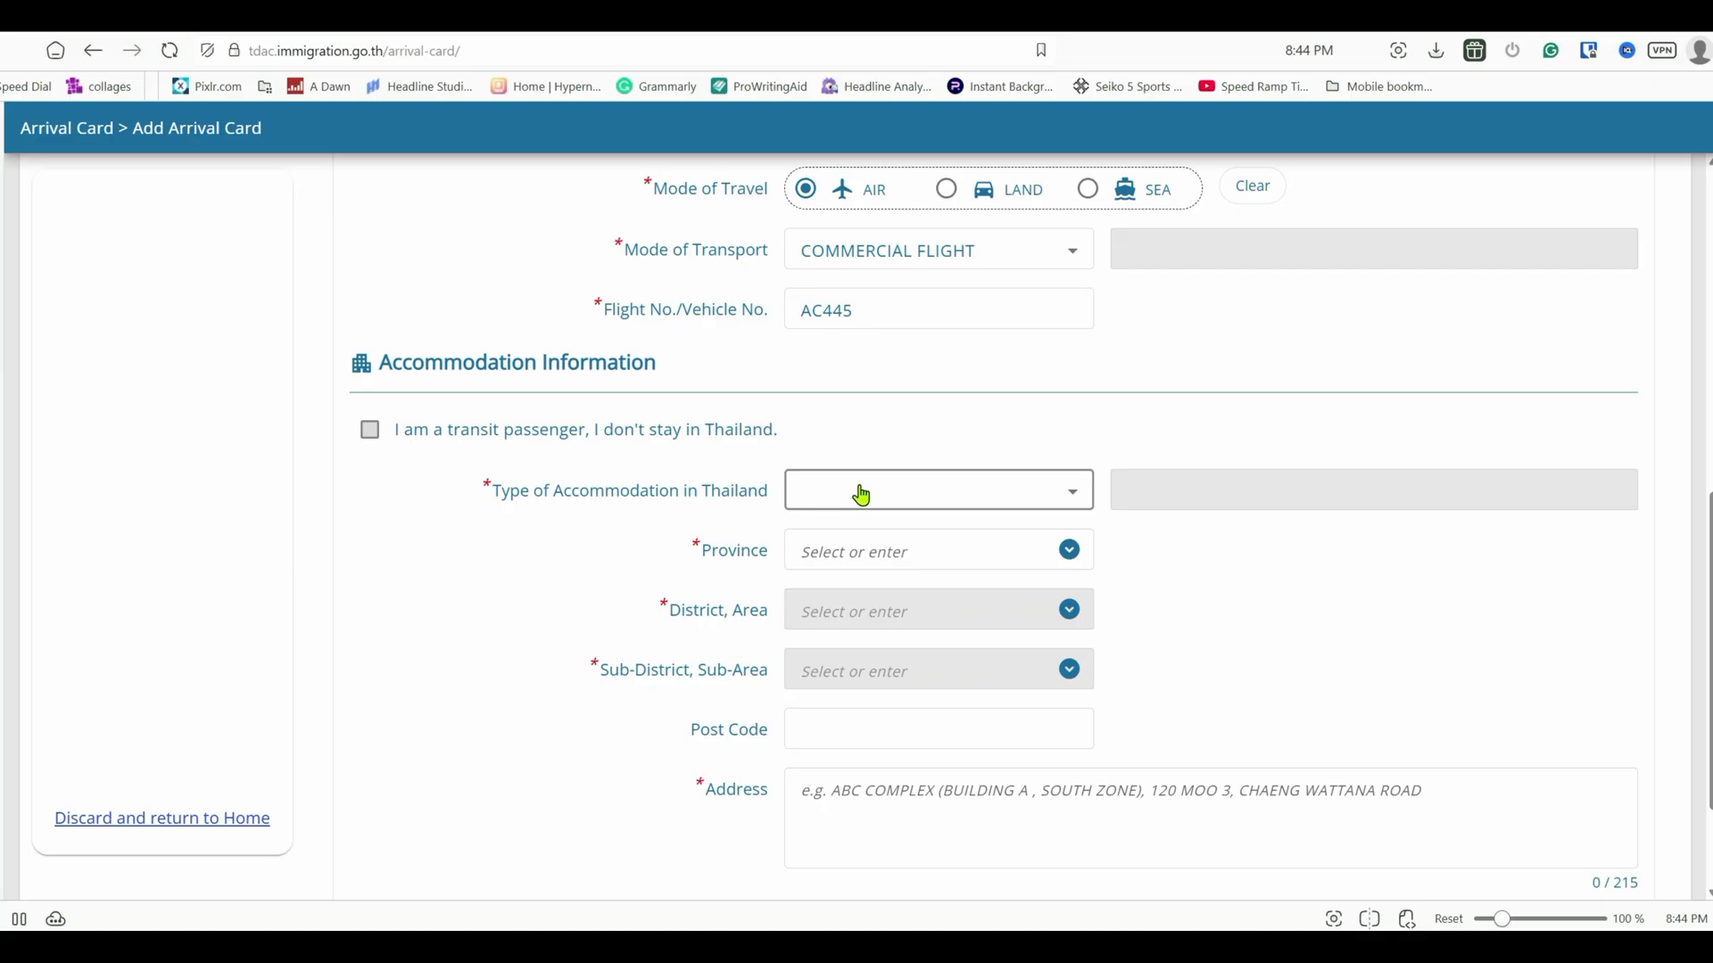
pyautogui.scroll(-1, 1249, 571)
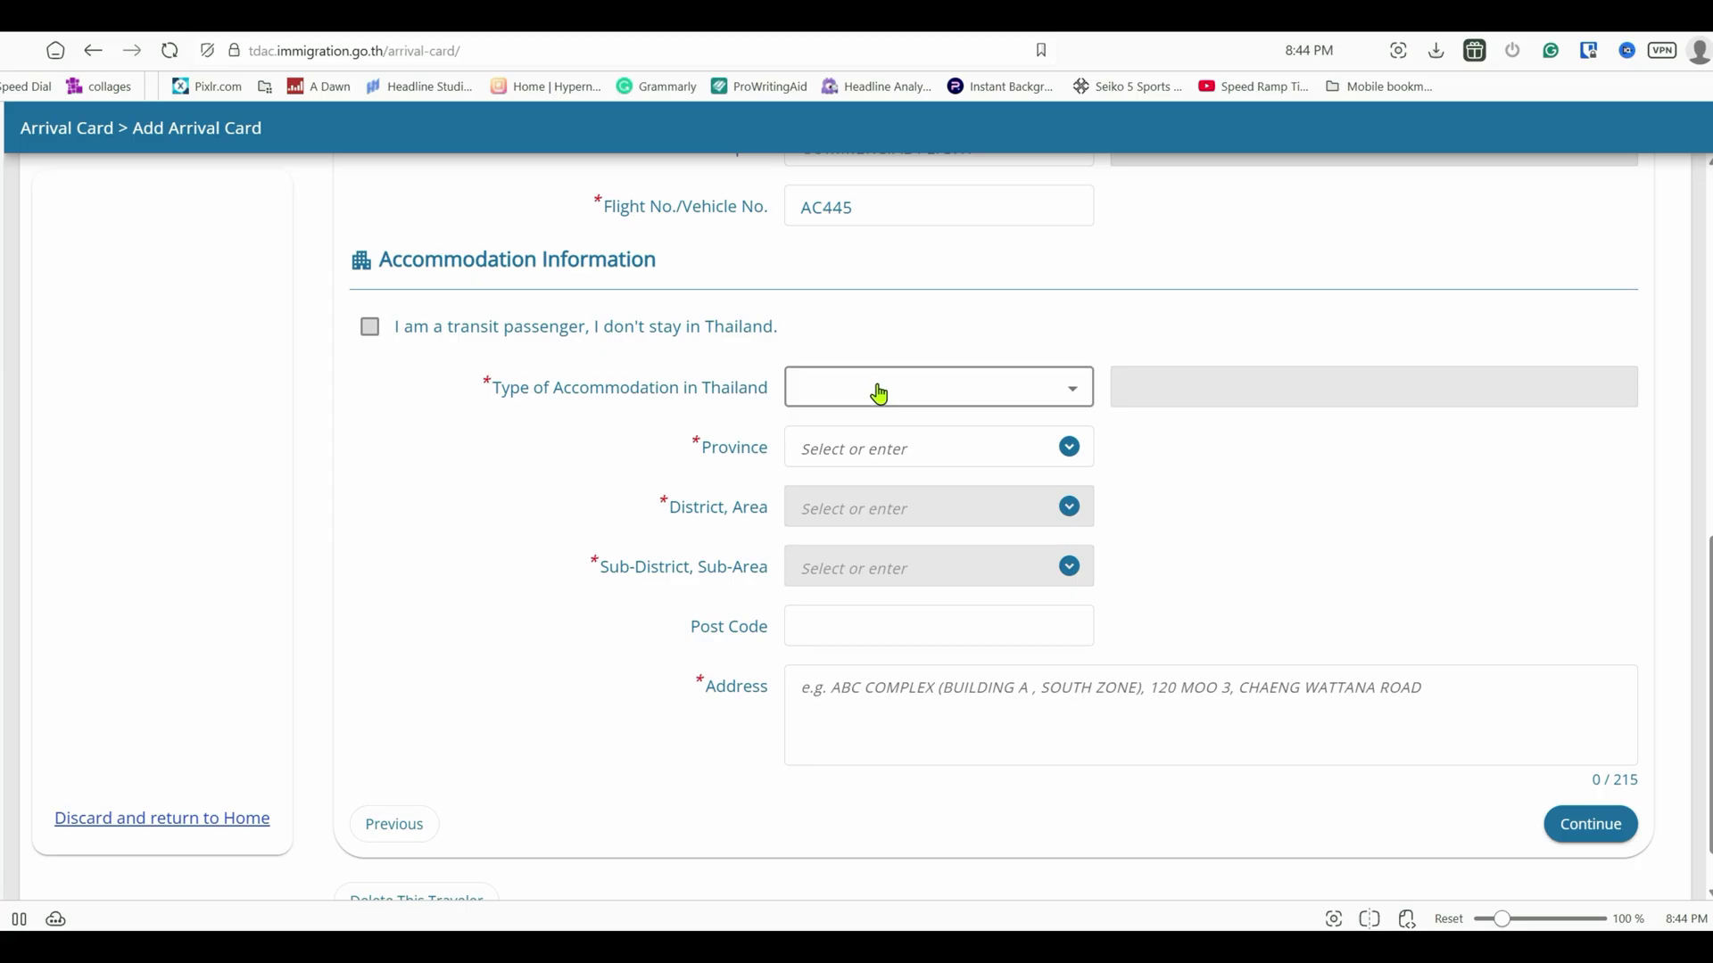
pyautogui.click(1068, 393)
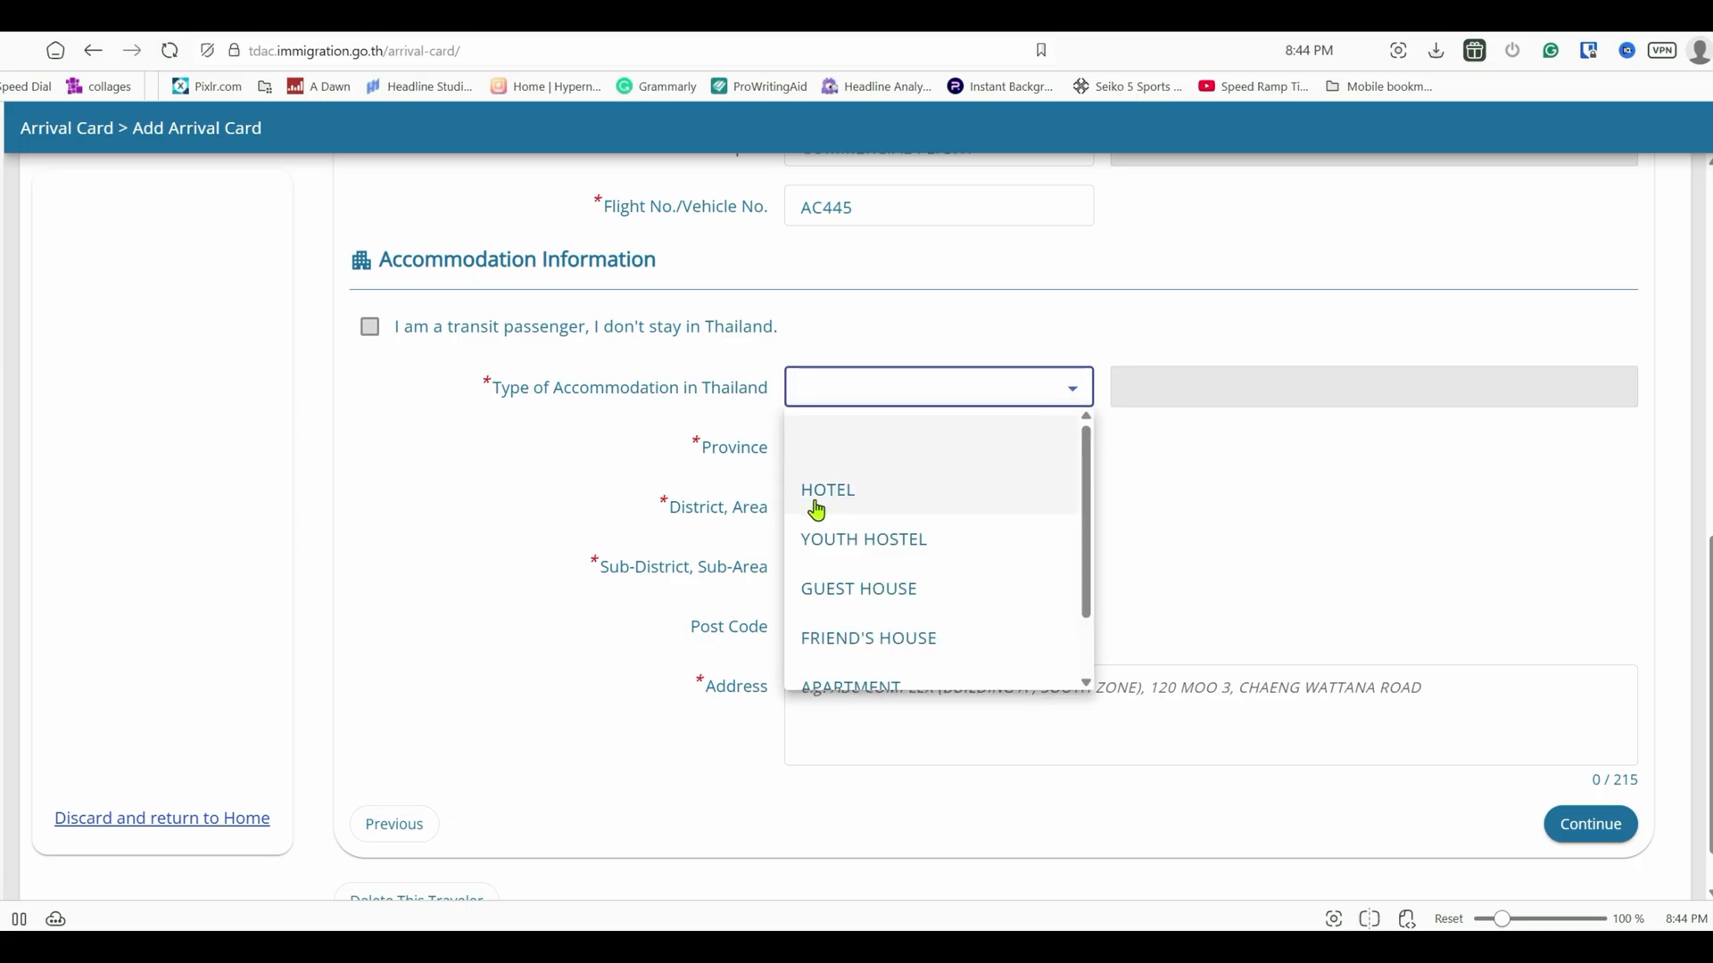
pyautogui.click(825, 495)
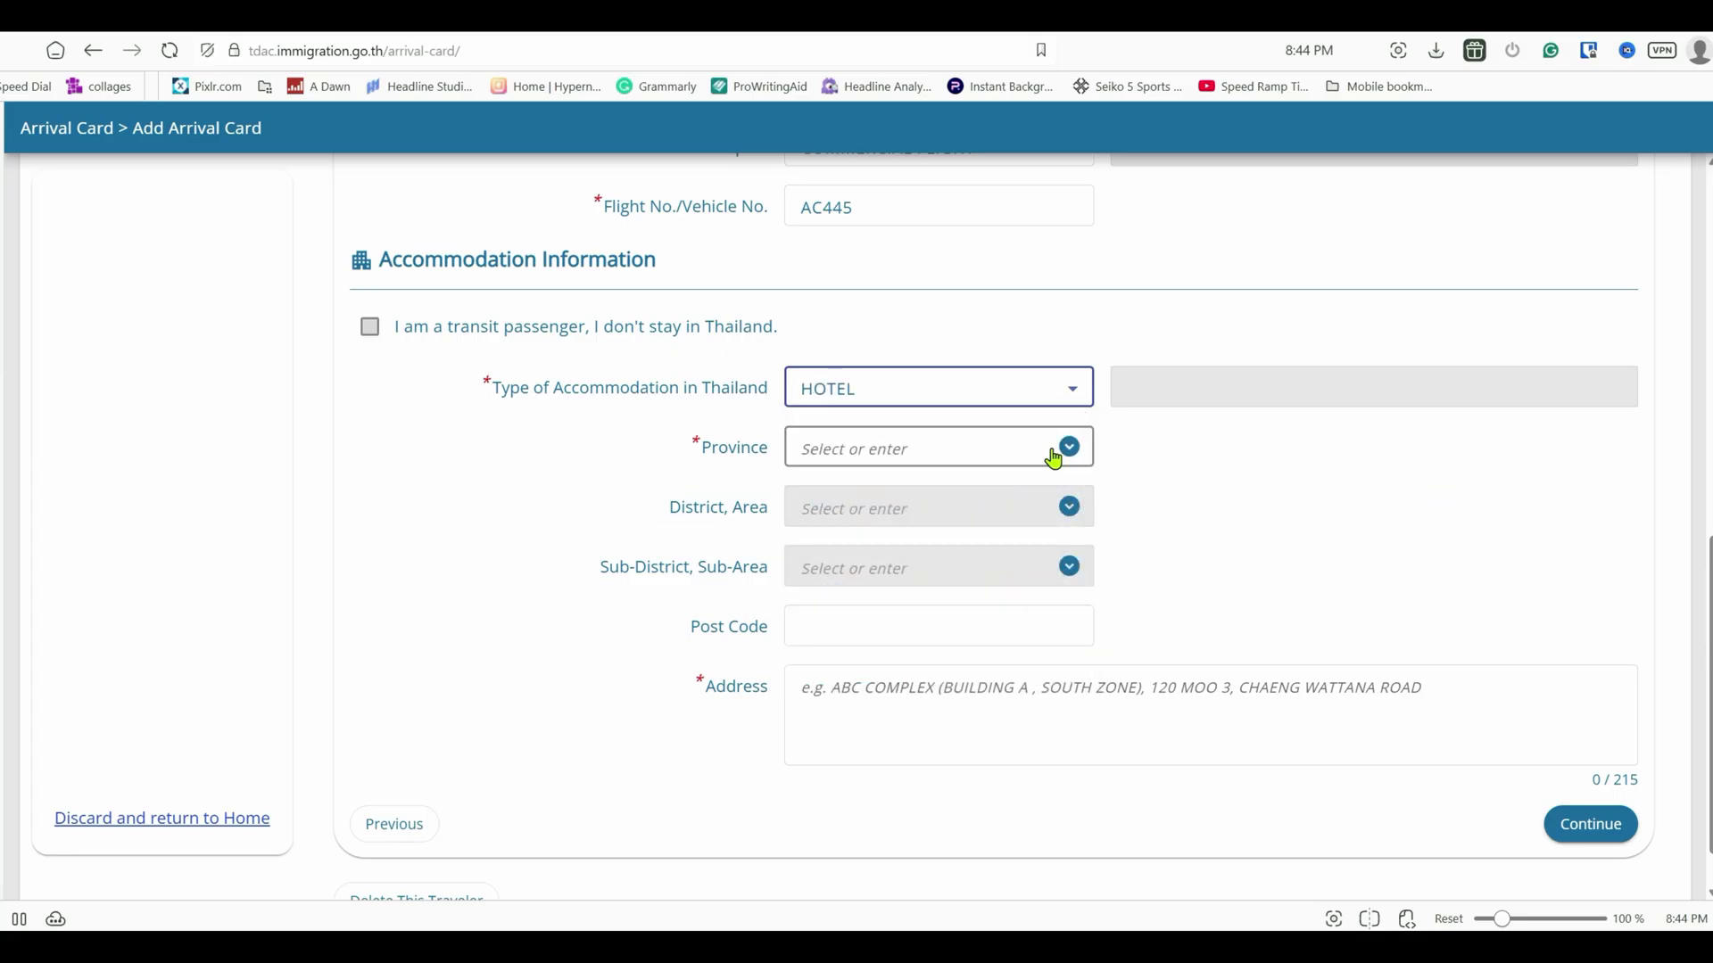
# Choose BANGKOK as the province, then switch to the JW Marriott search results tab
pyautogui.click(1069, 448)
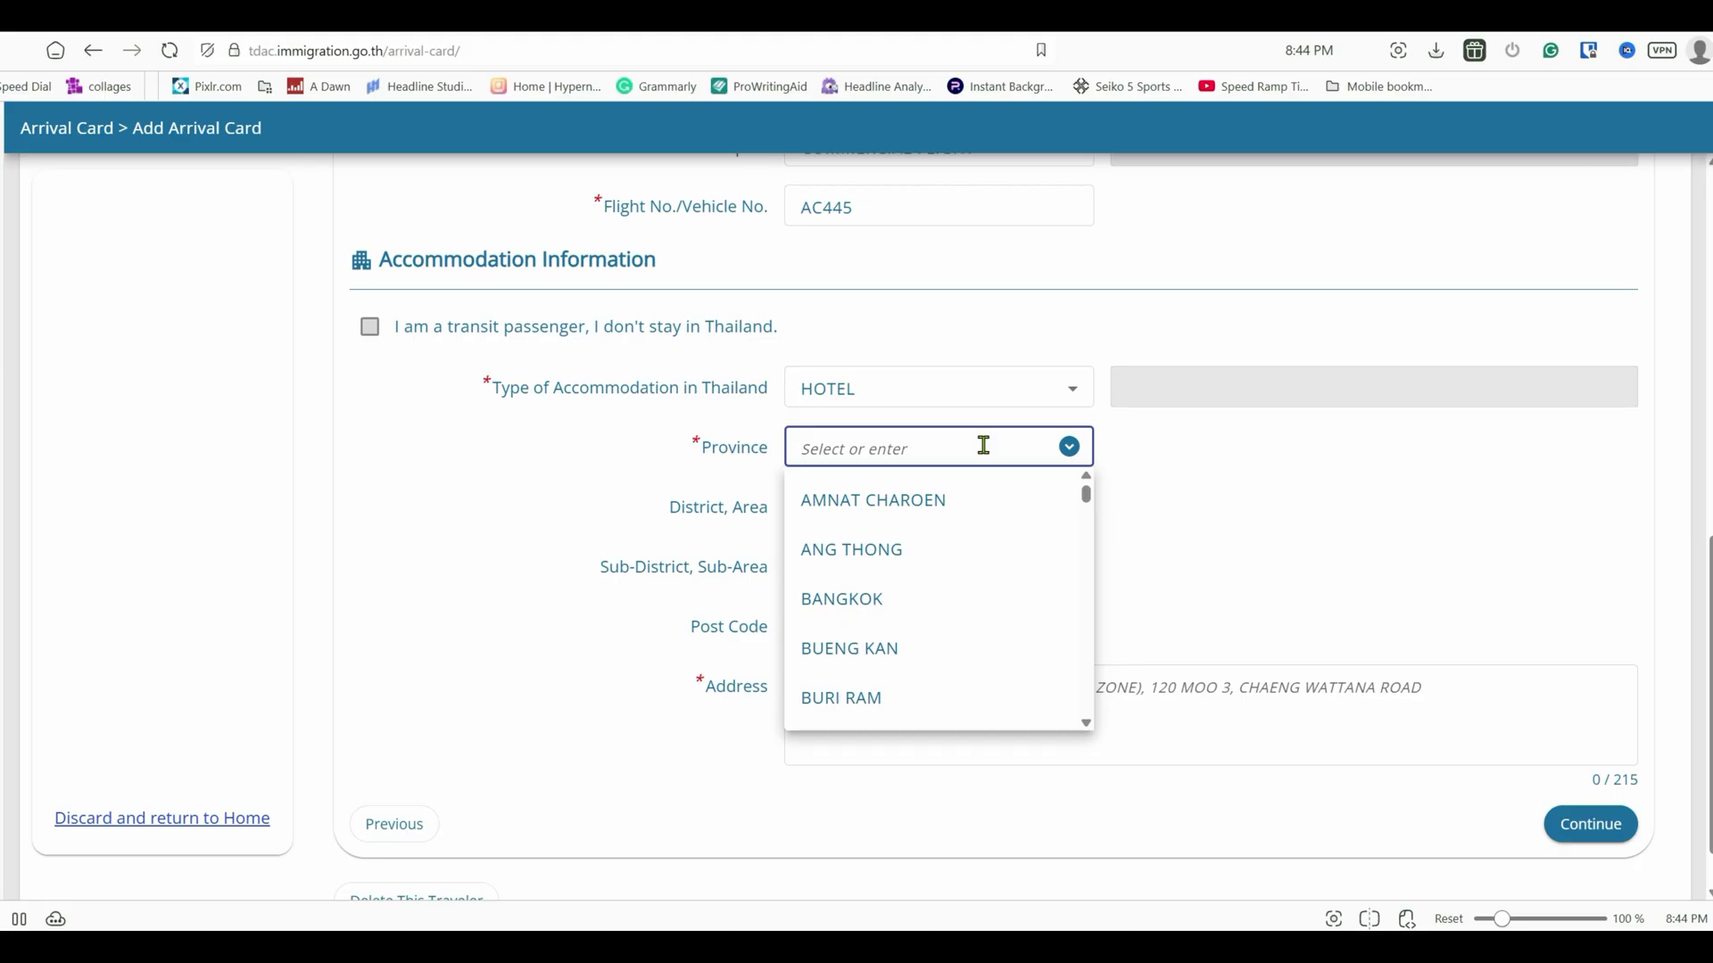
pyautogui.click(889, 598)
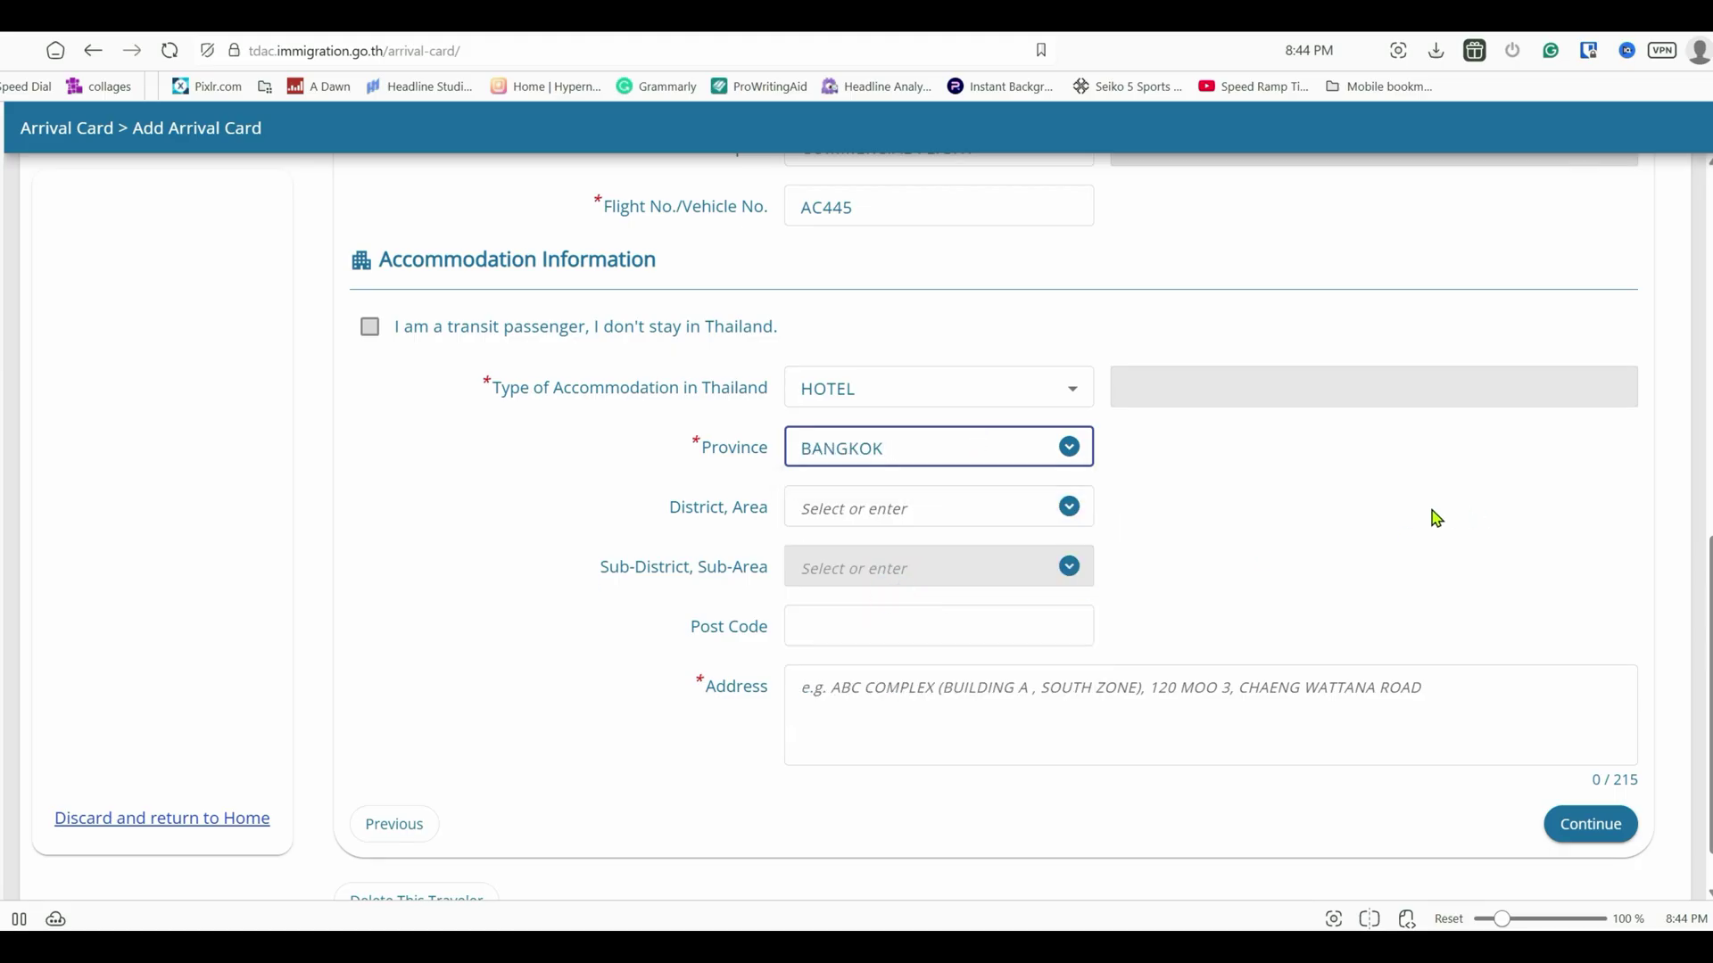
pyautogui.click(903, 510)
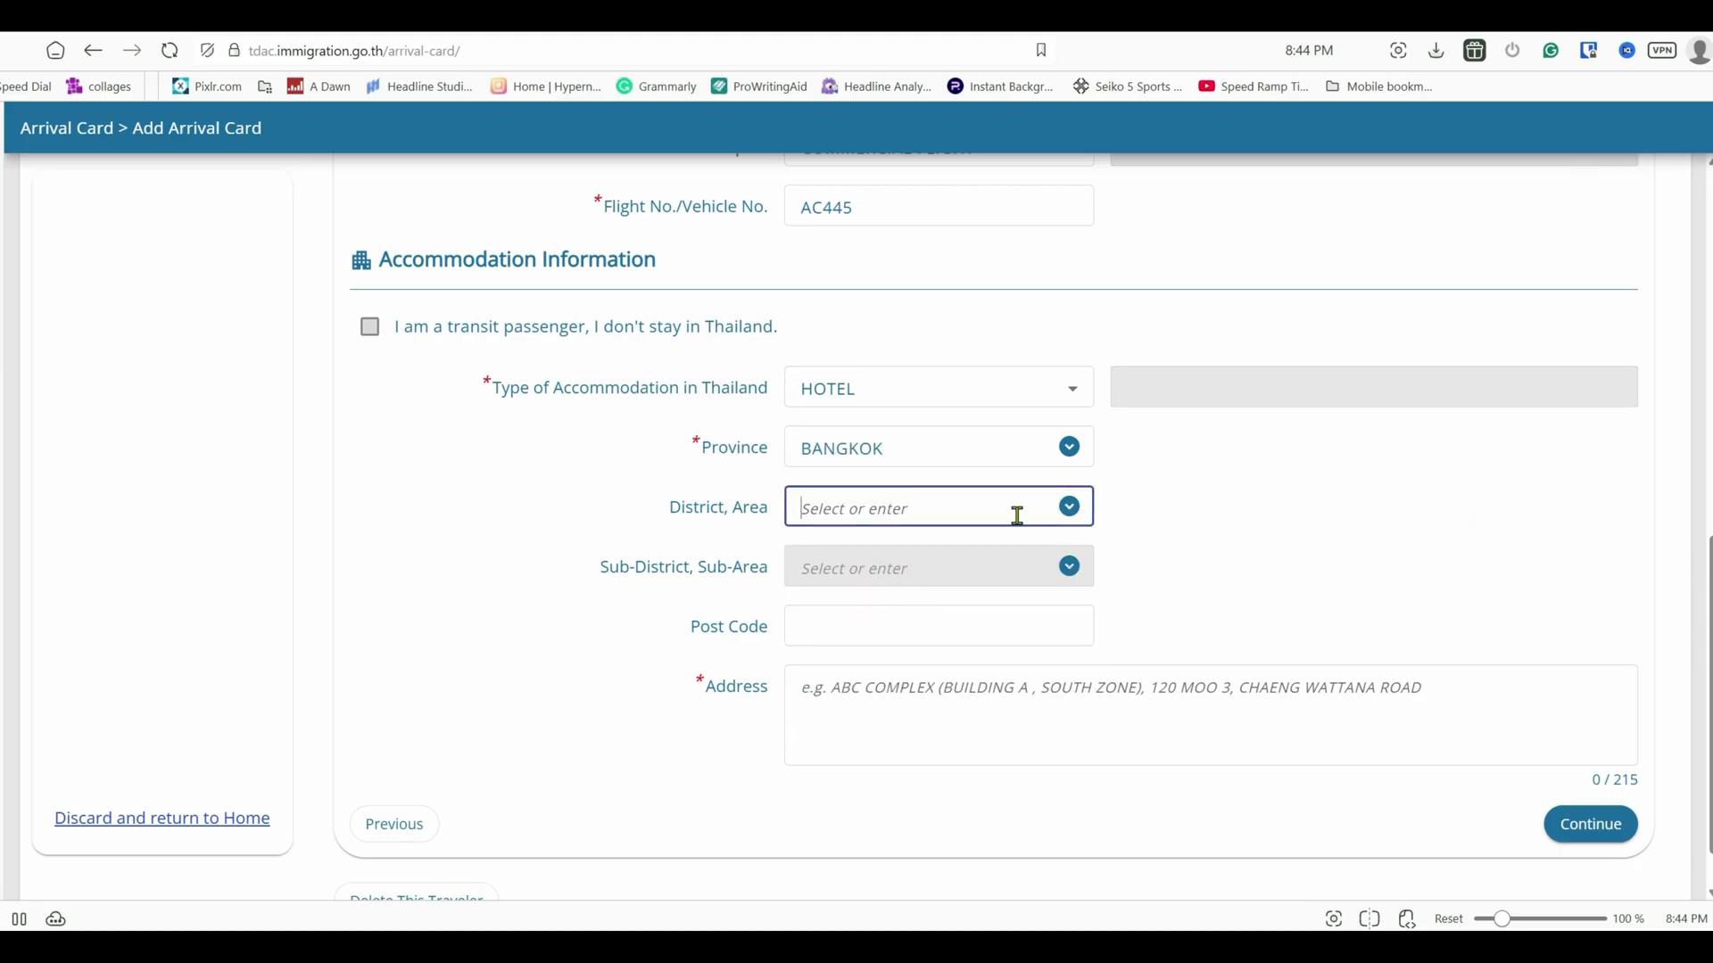
pyautogui.click(1040, 16)
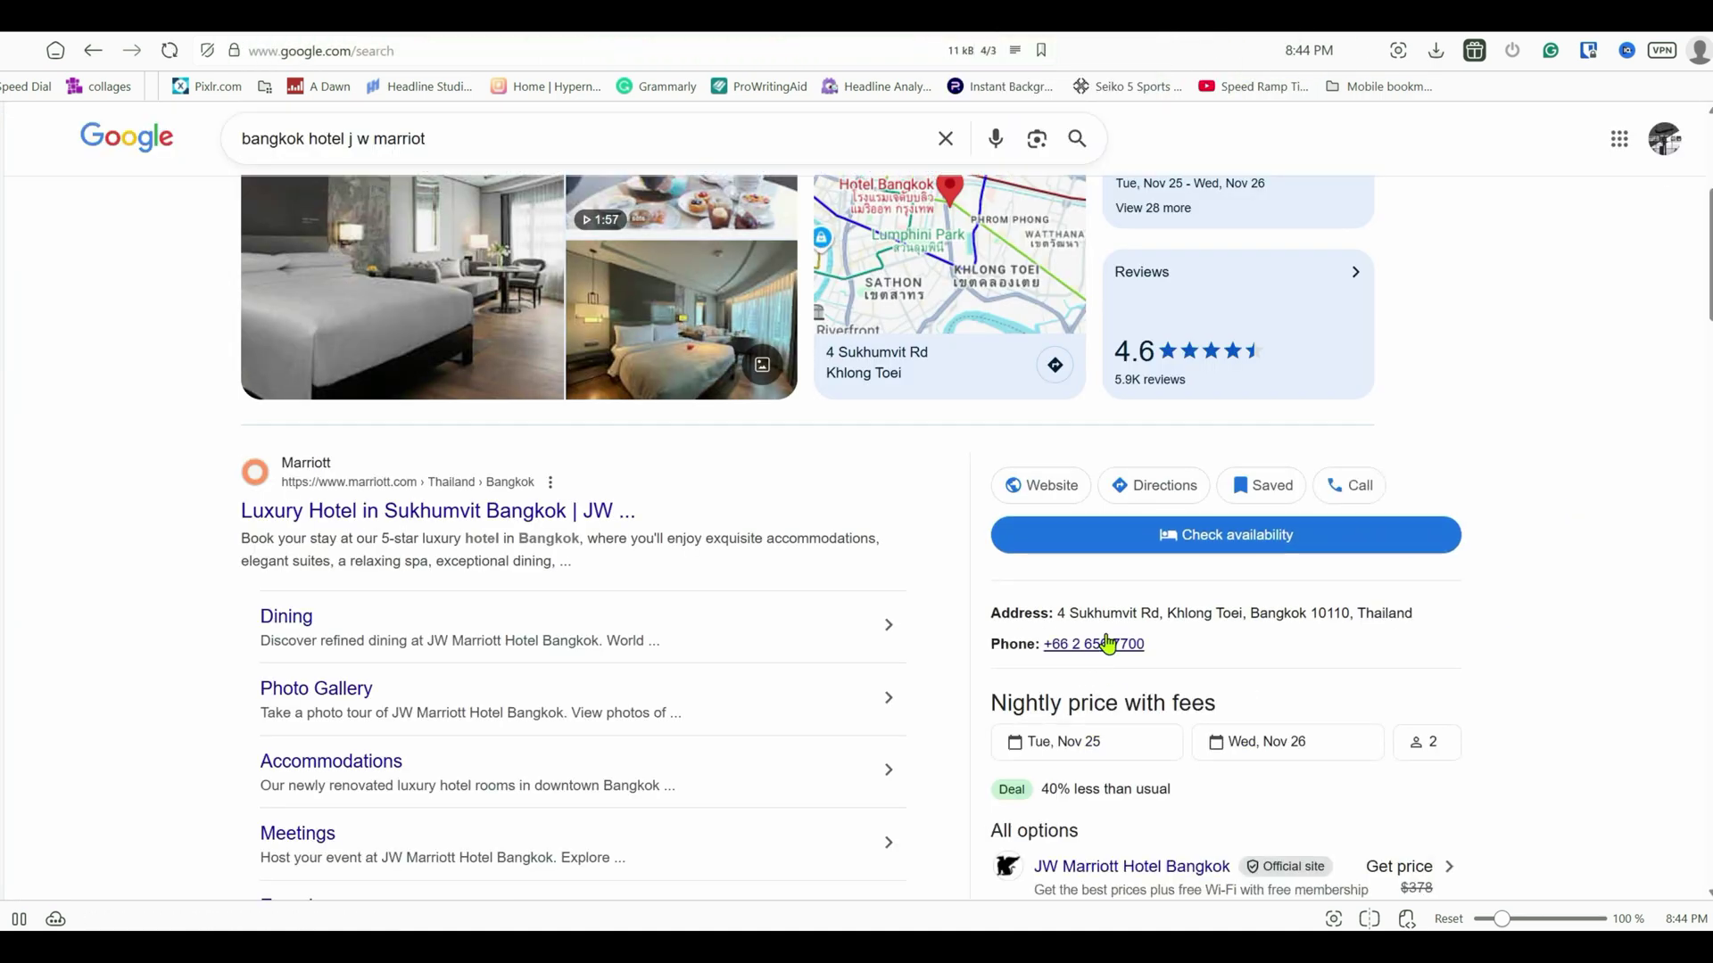
# Select 'Khlong Toei' in the JW Marriott Bangkok address and return to the TDAC tab
pyautogui.moveTo(1103, 614); pyautogui.dragTo(1110, 614)
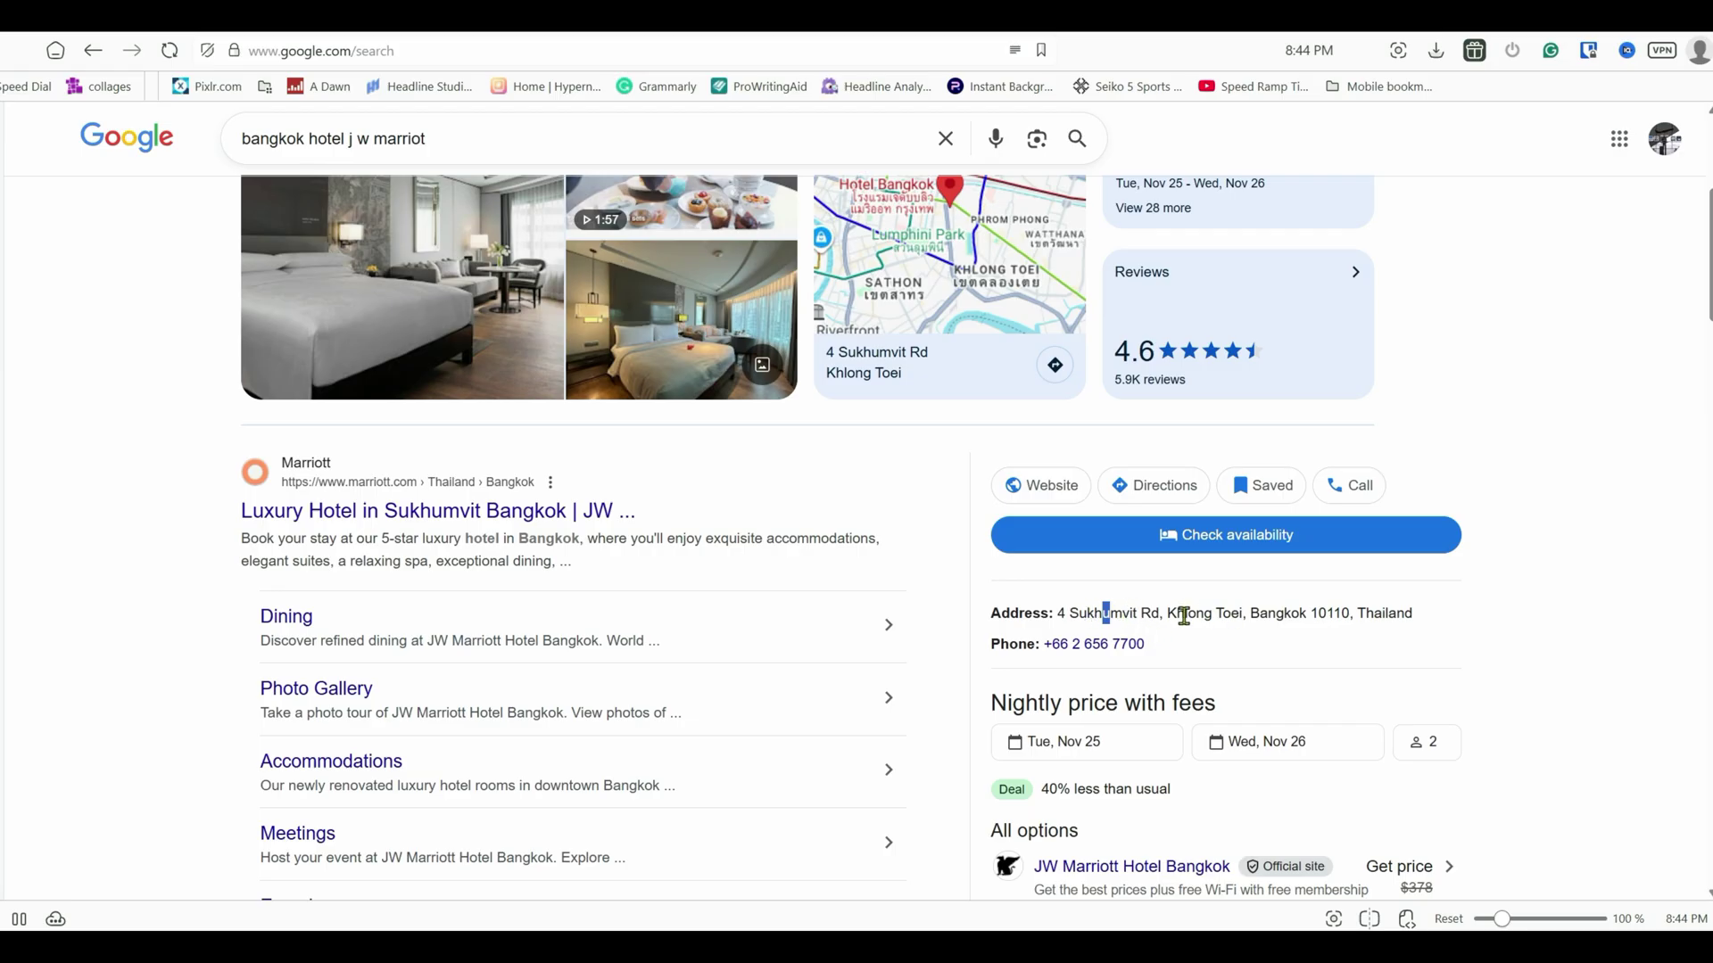
pyautogui.moveTo(1169, 614); pyautogui.dragTo(1244, 614)
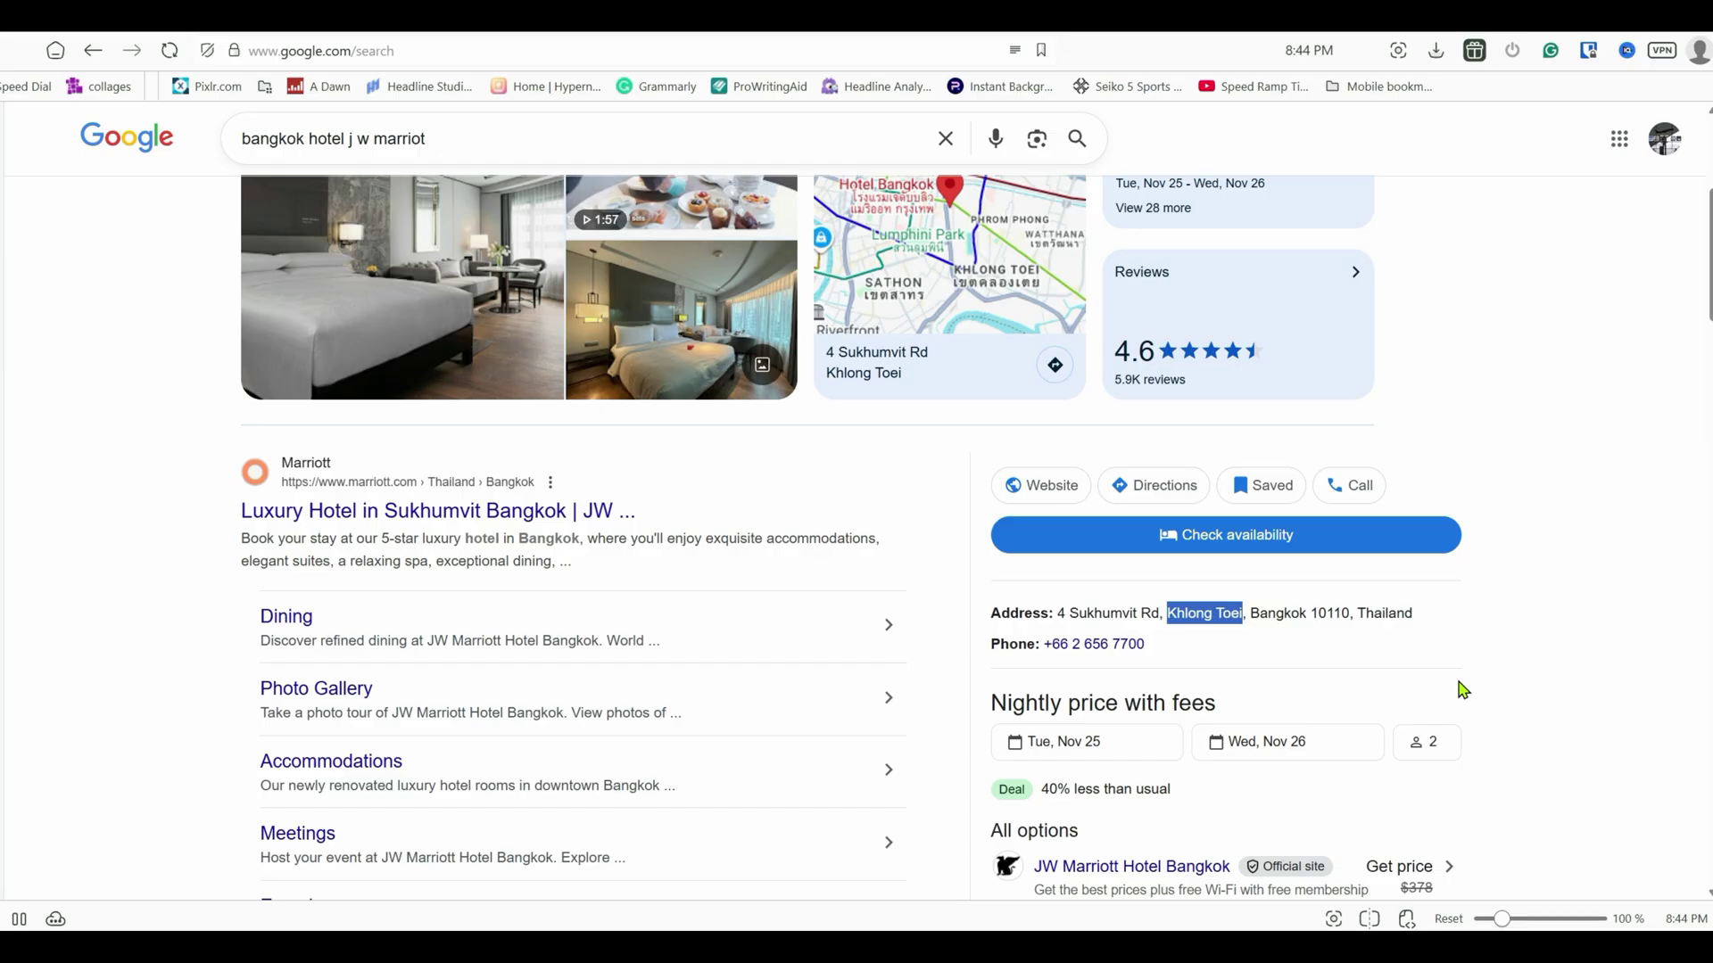
pyautogui.scroll(5, 803, 554)
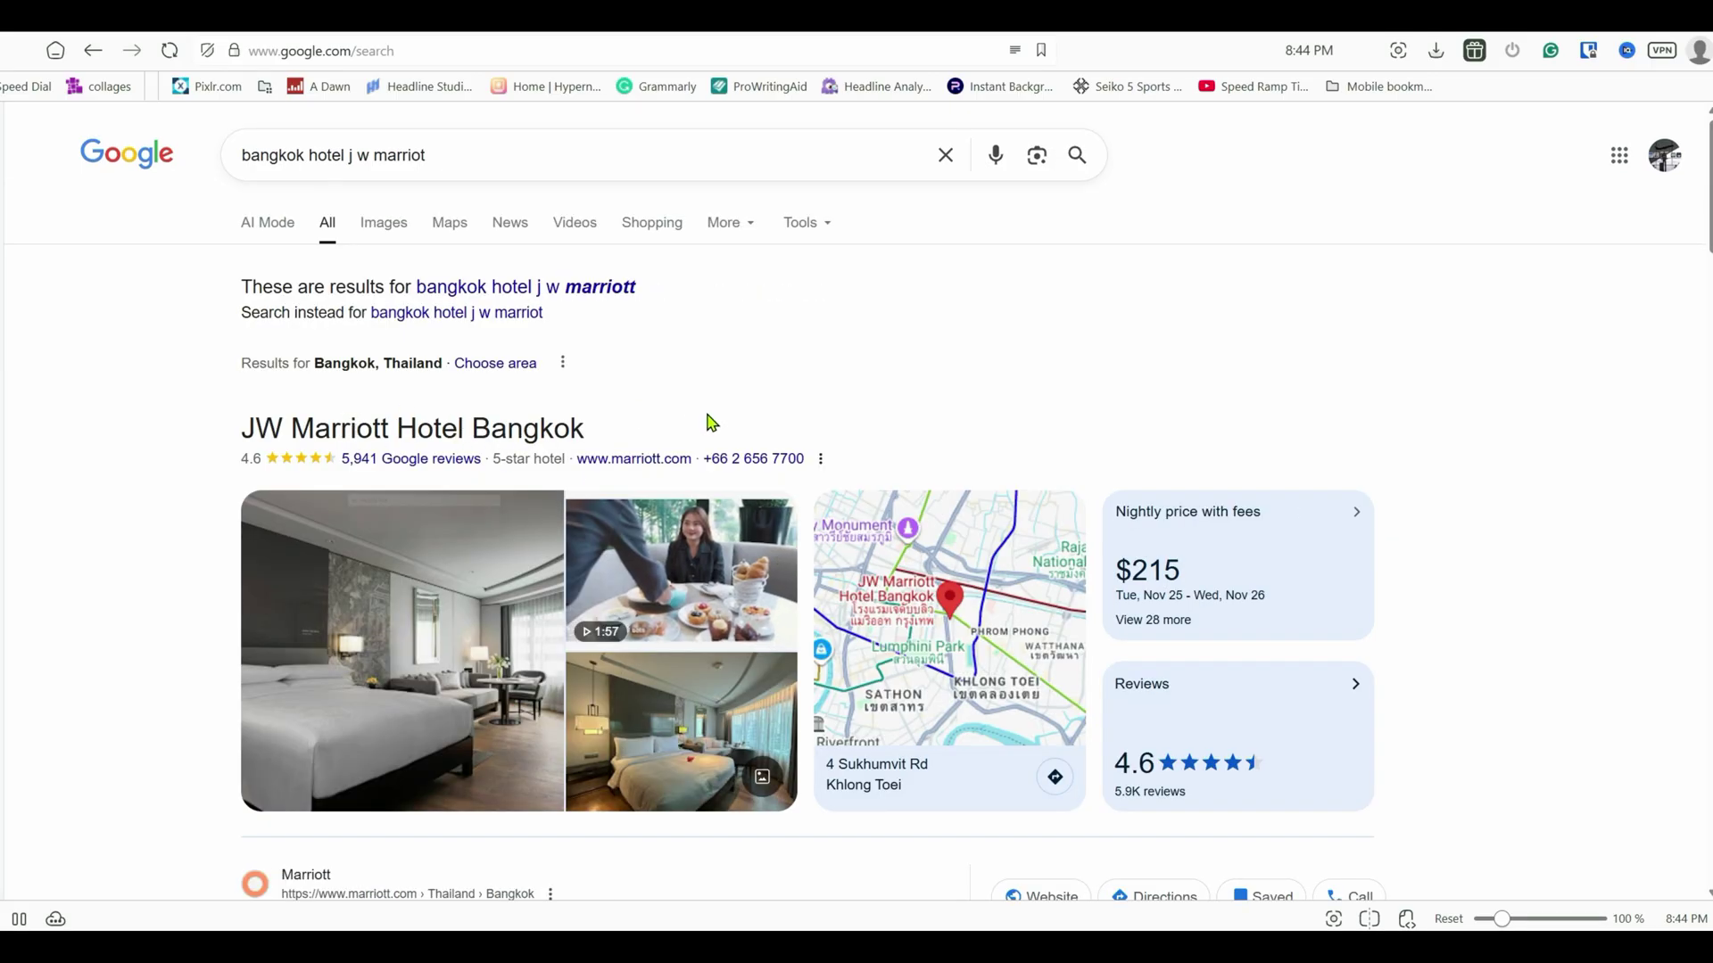
pyautogui.scroll(-2, 711, 423)
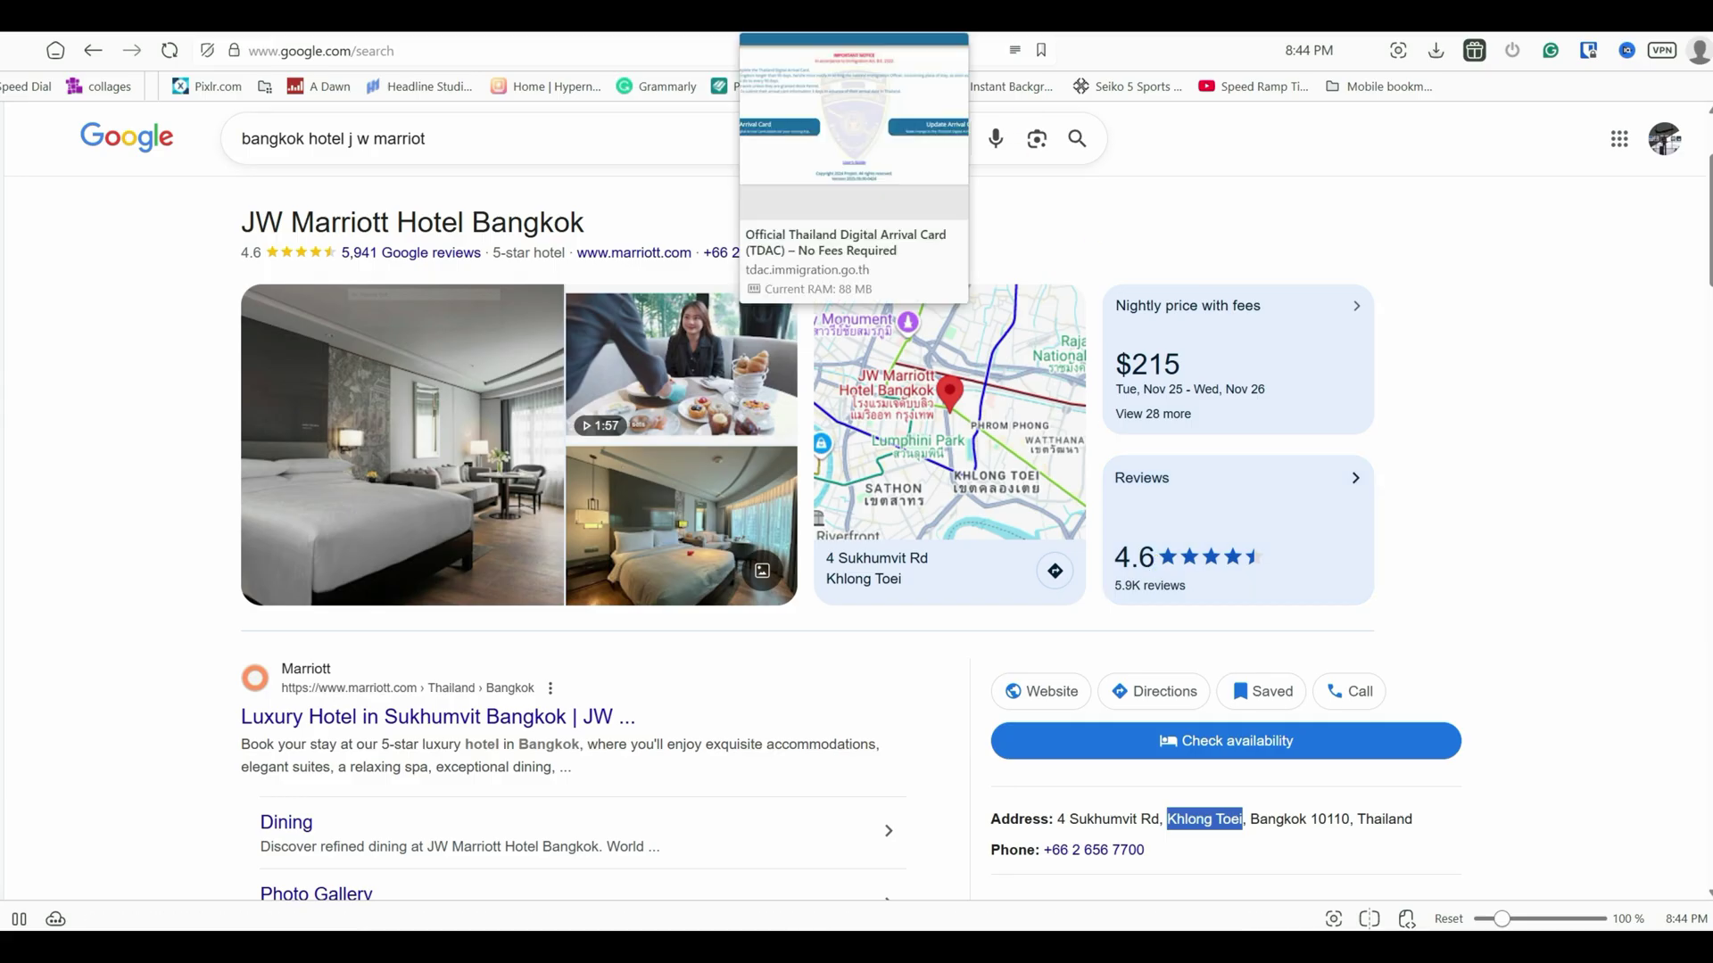
pyautogui.click(854, 27)
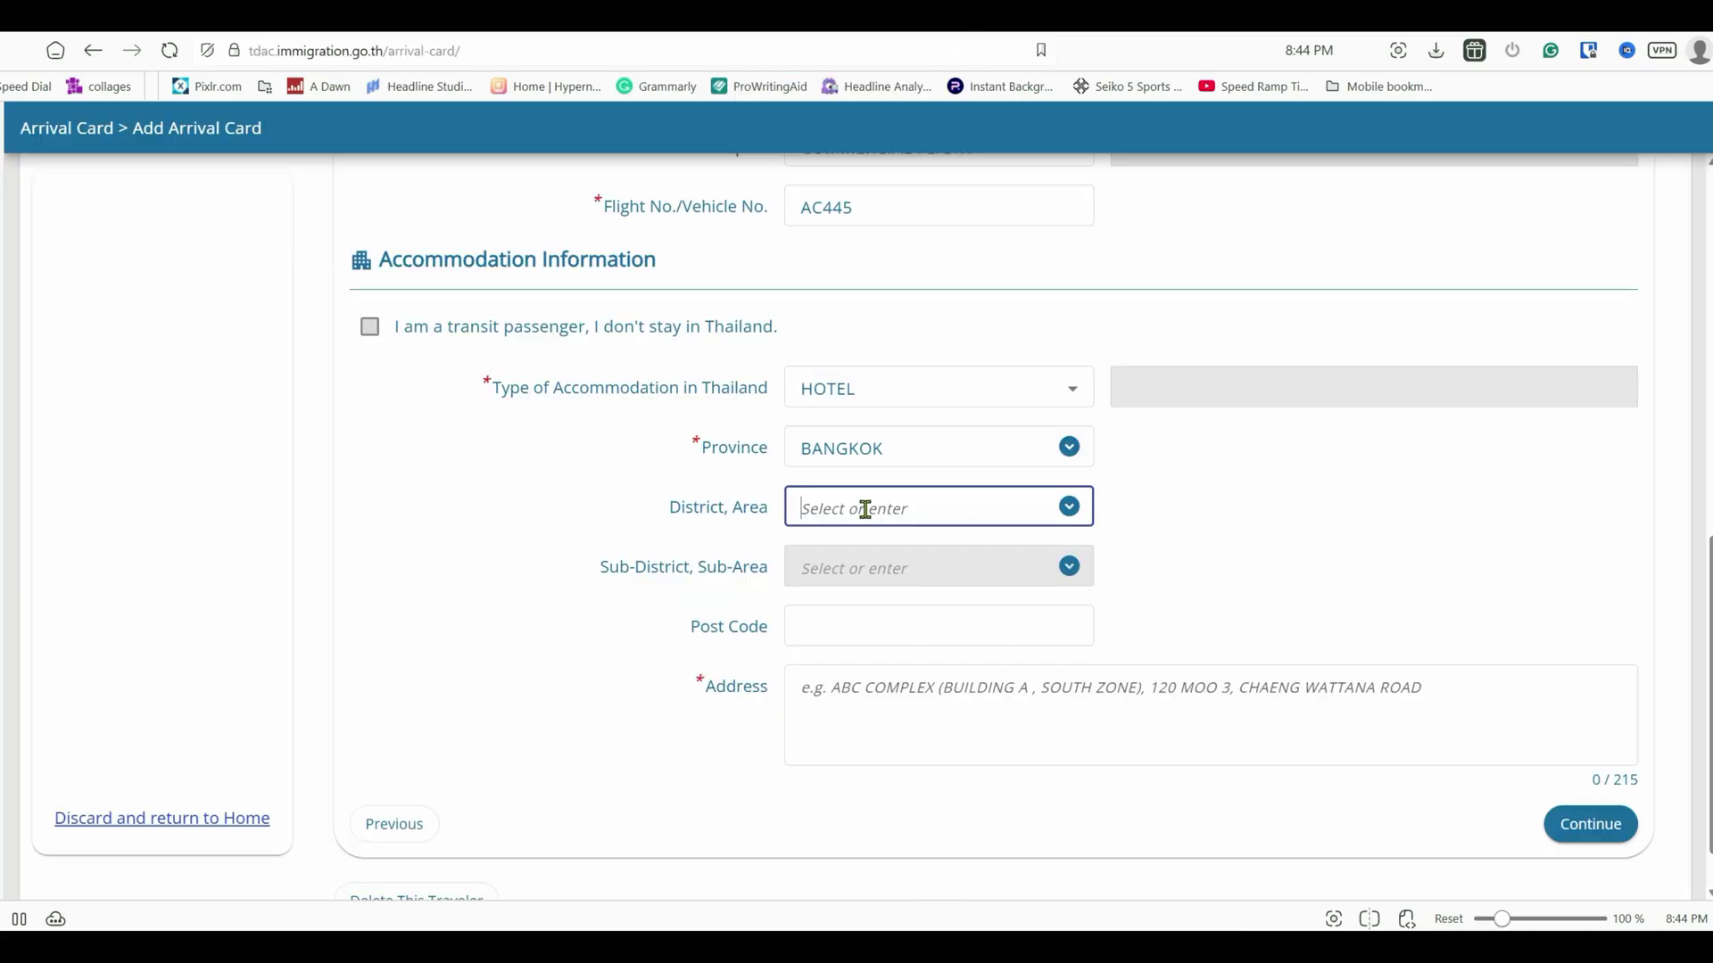
# Paste and choose KHLONG TOEI as the district, then select 'Sukhumvit' in the hotel address
pyautogui.write('KHLONG TOEI')
pyautogui.click(1024, 562)
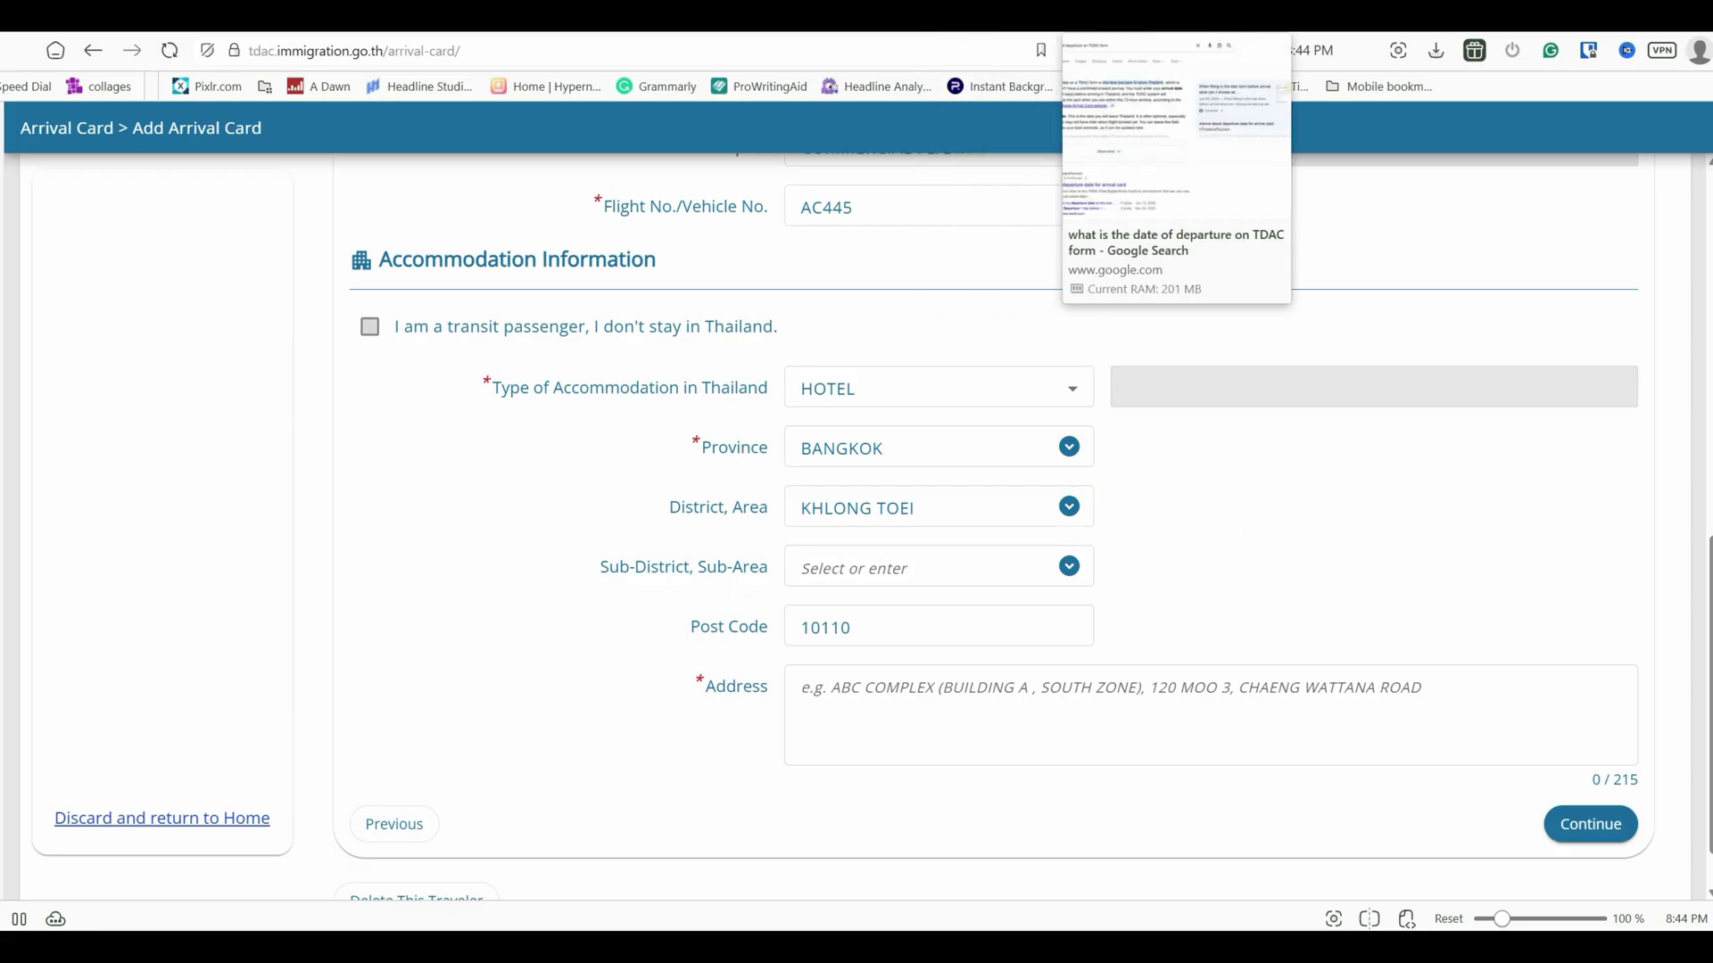
pyautogui.click(991, 16)
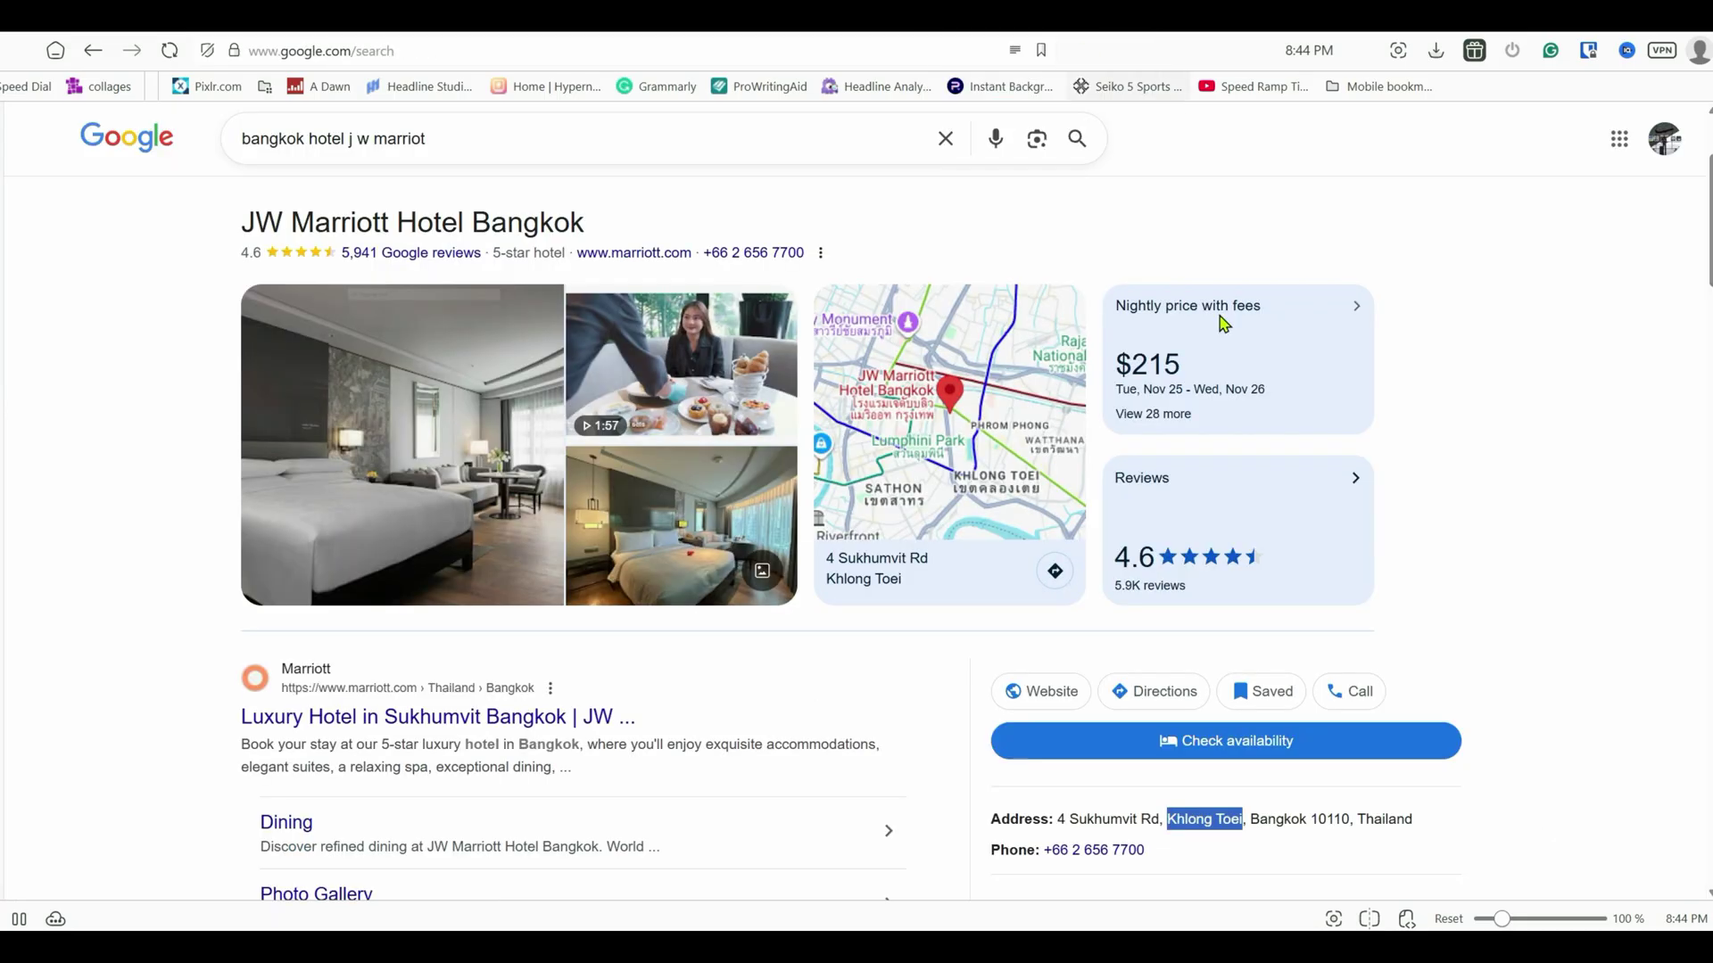
pyautogui.scroll(-1, 1398, 857)
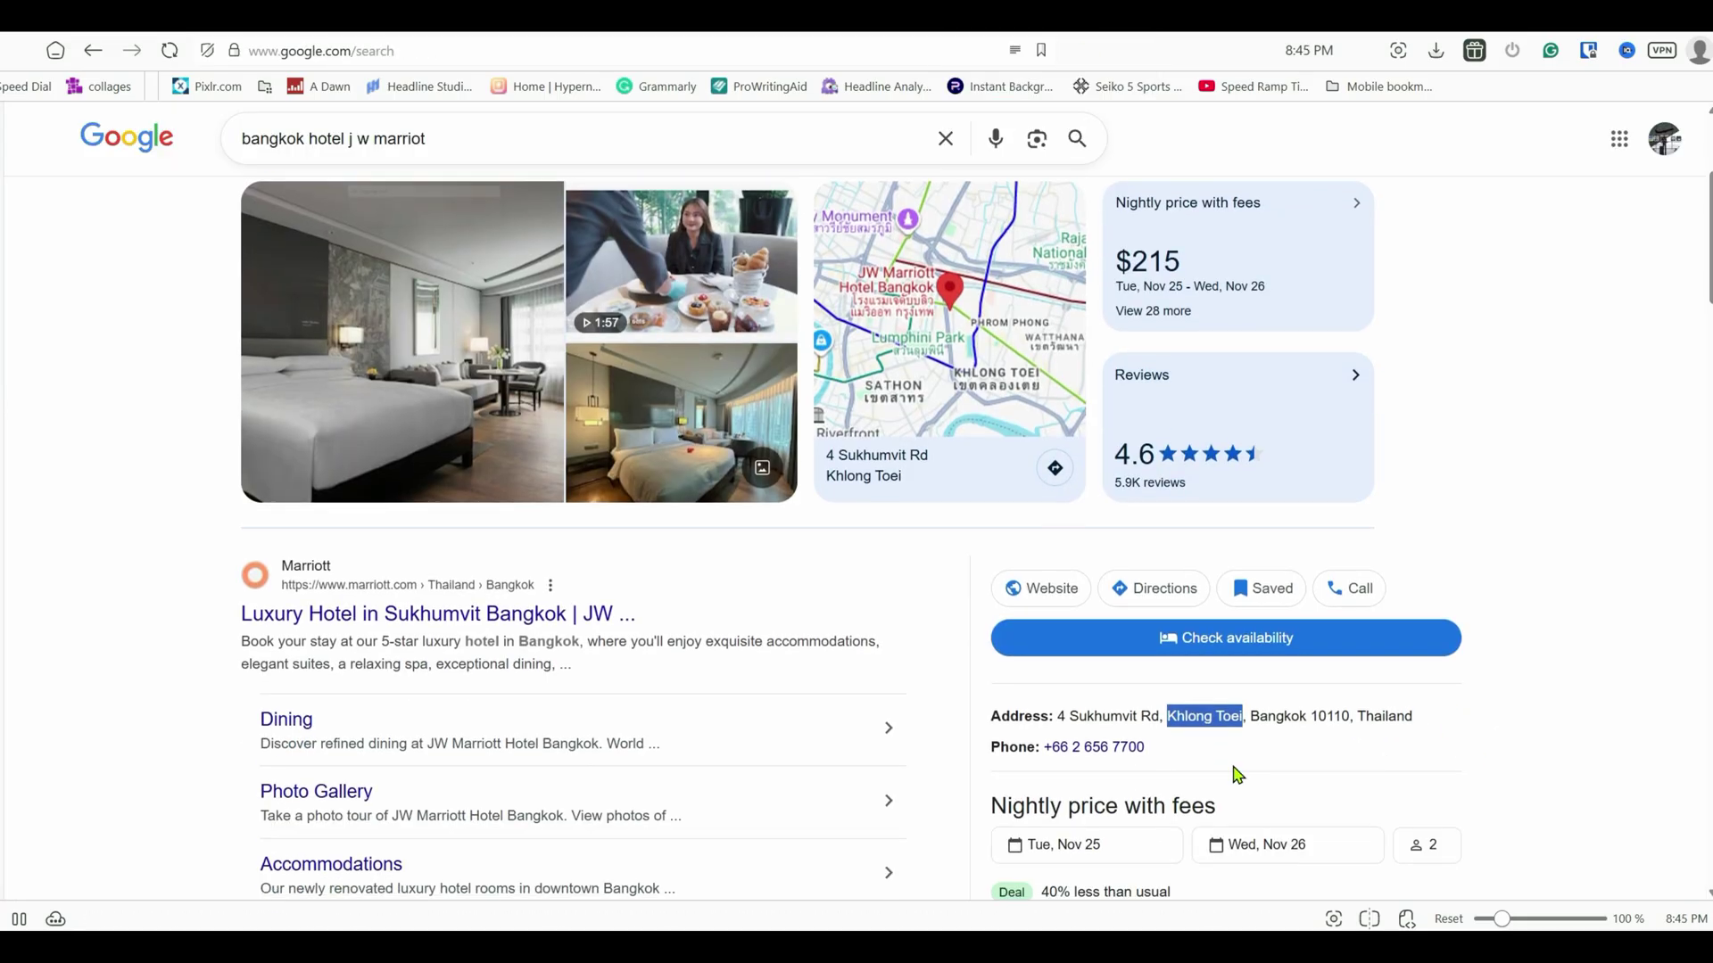
pyautogui.doubleClick(1108, 716)
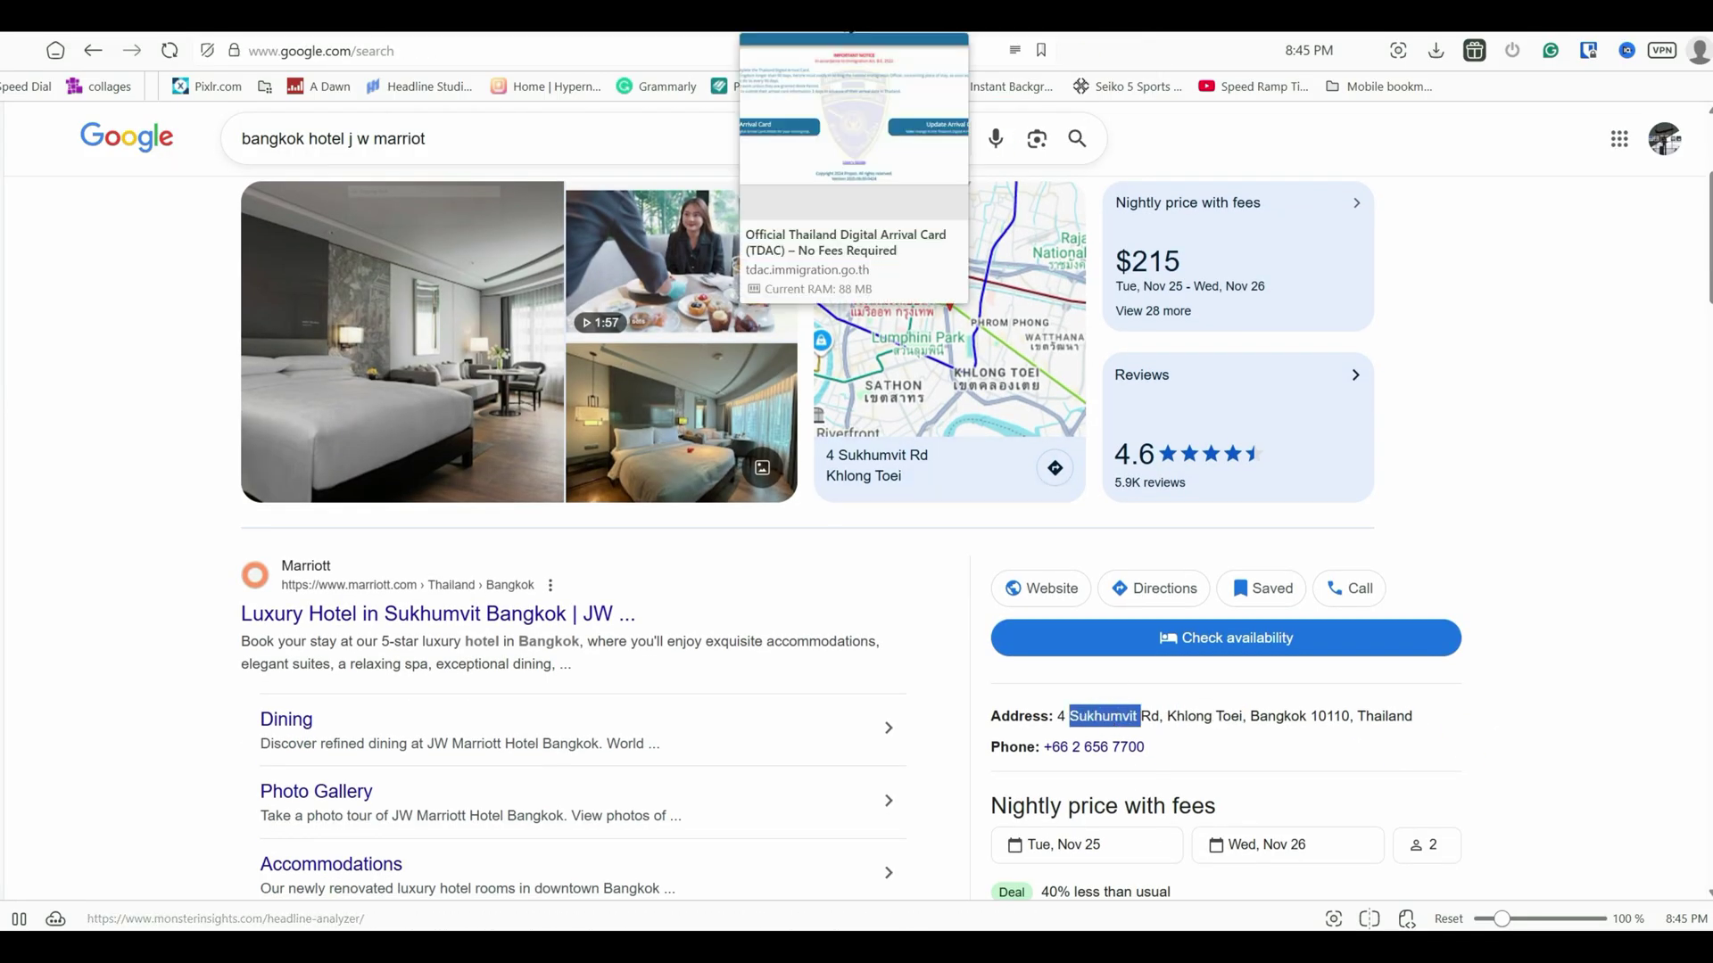
pyautogui.click(803, 16)
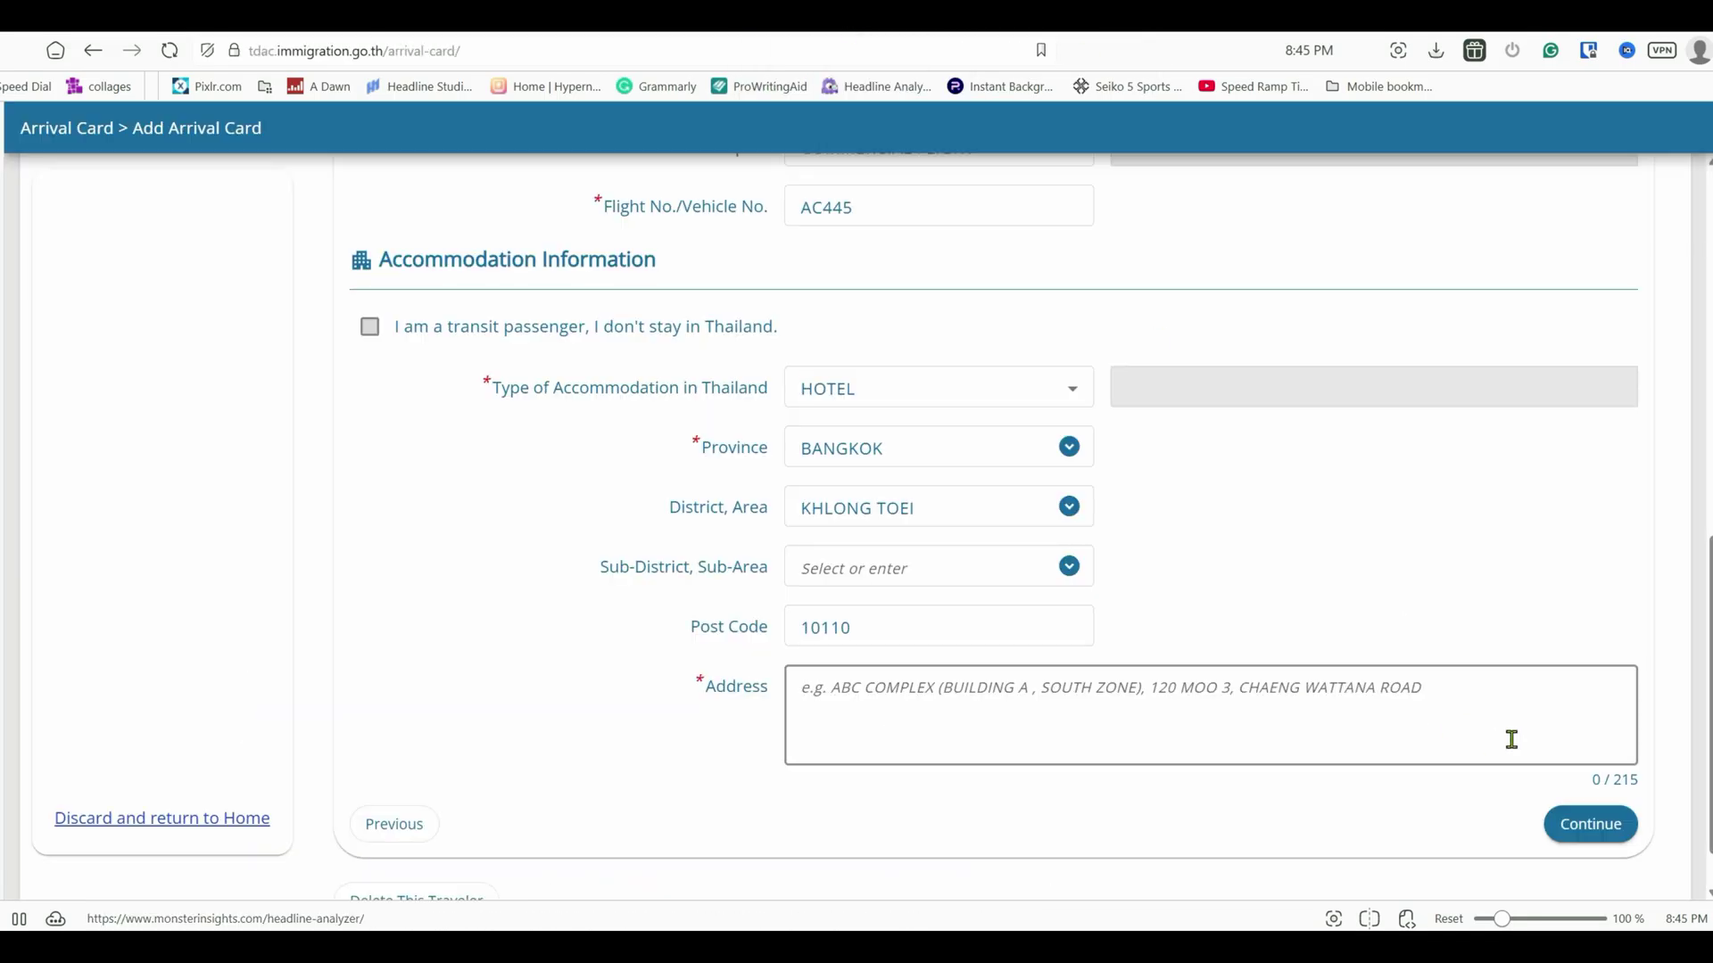
# Try SUKHUMVIT, then choose KHLONG TOEI as sub-district, which fills post code 10110
pyautogui.click(892, 565)
pyautogui.write('SUKHUMVIT')
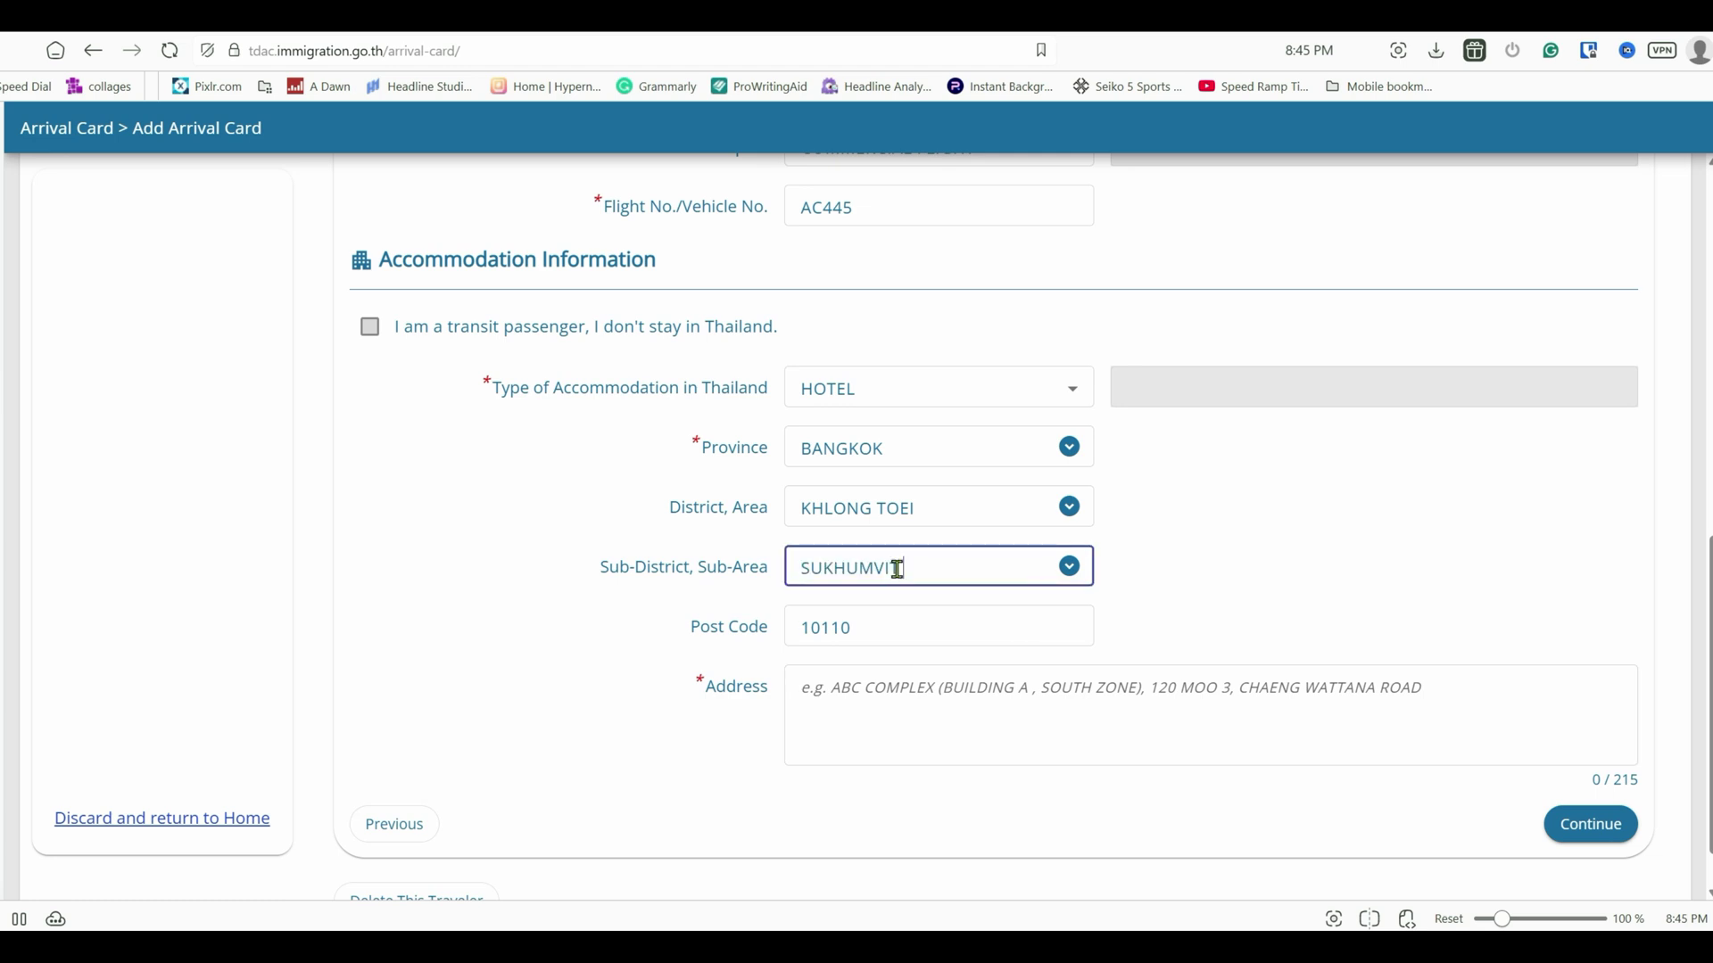
pyautogui.click(1298, 576)
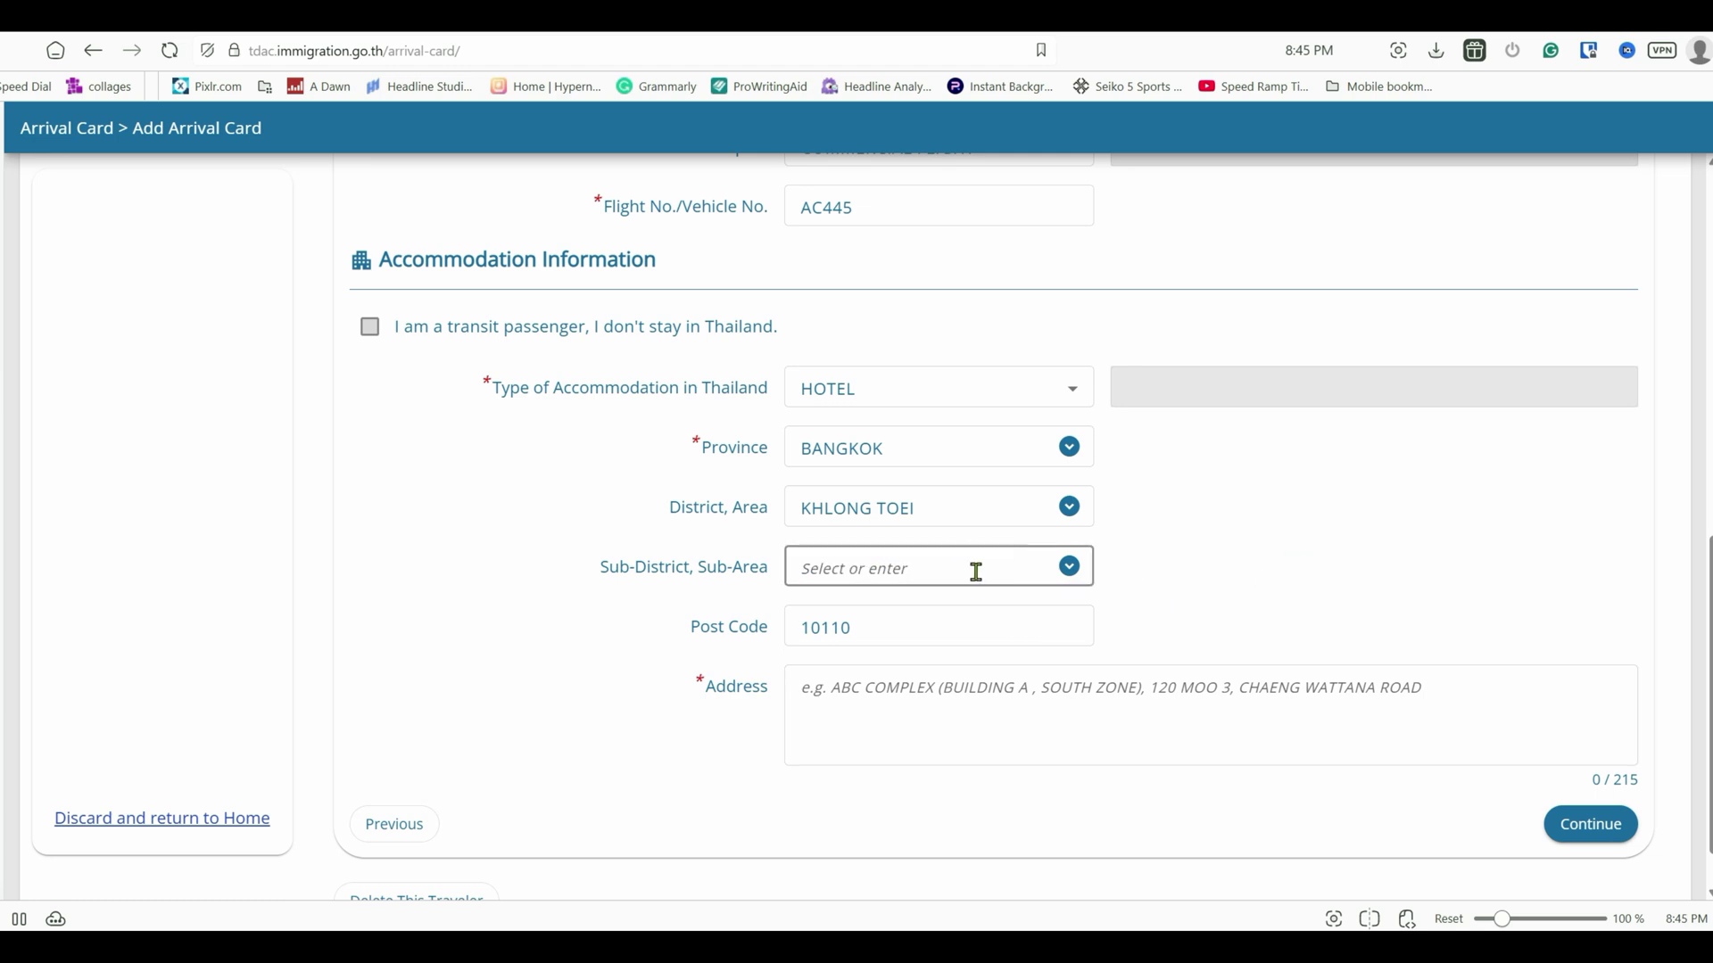
pyautogui.click(910, 564)
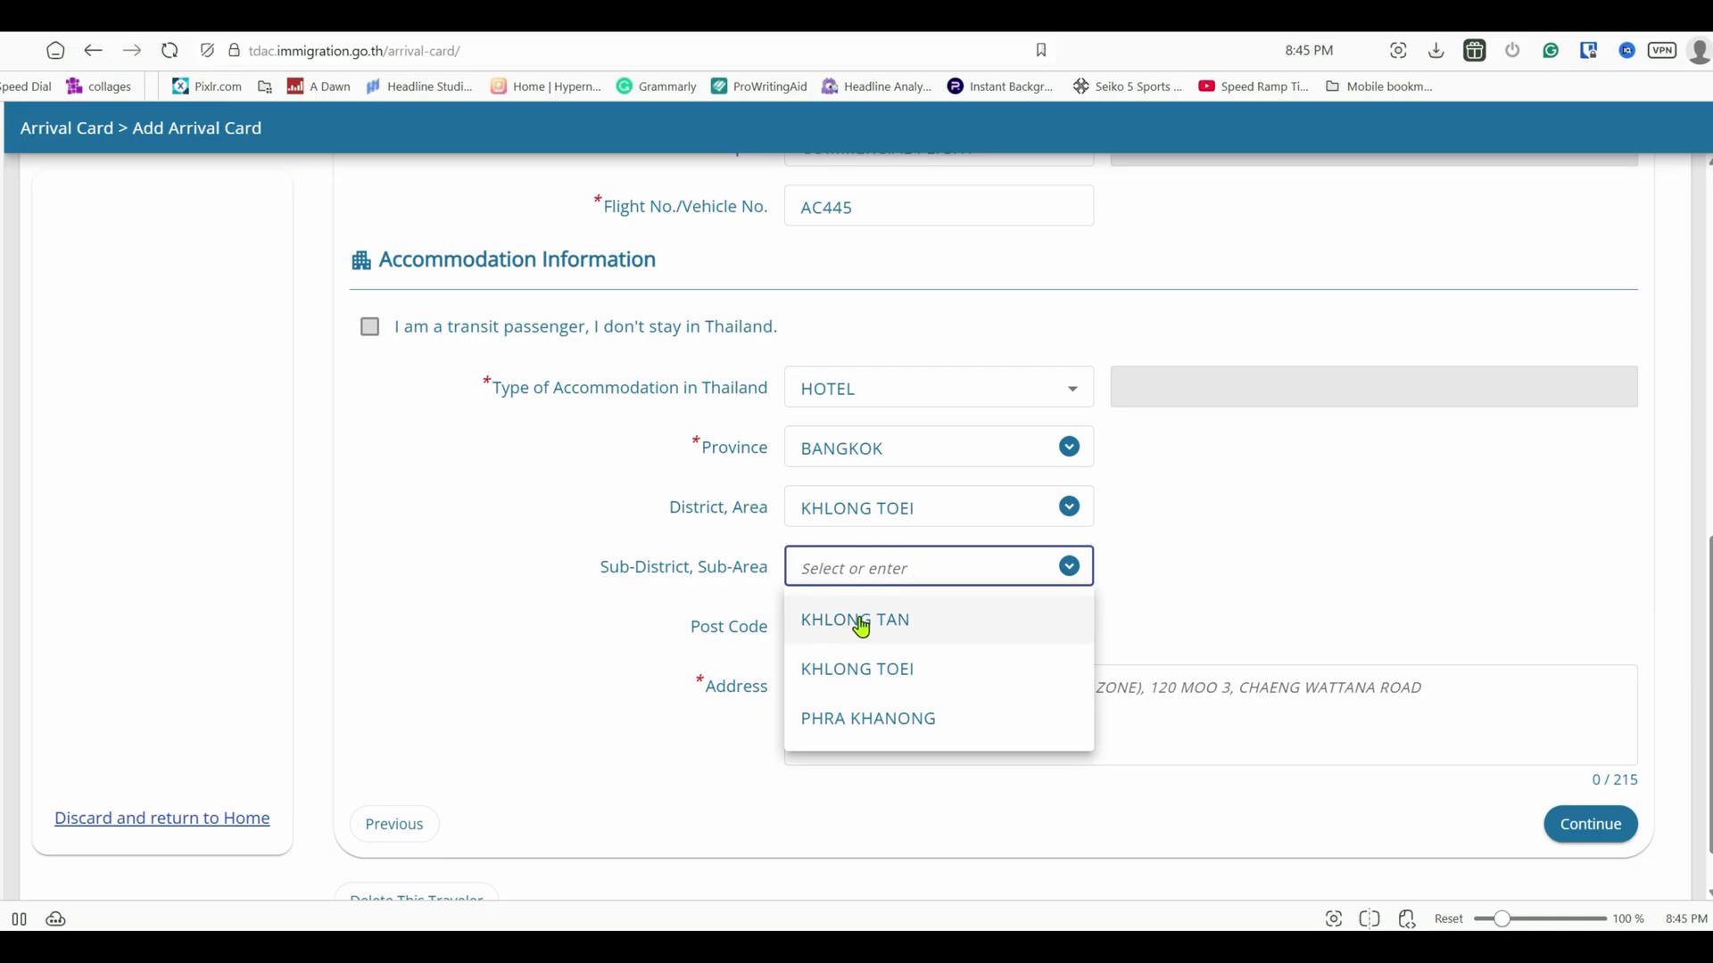
pyautogui.click(856, 671)
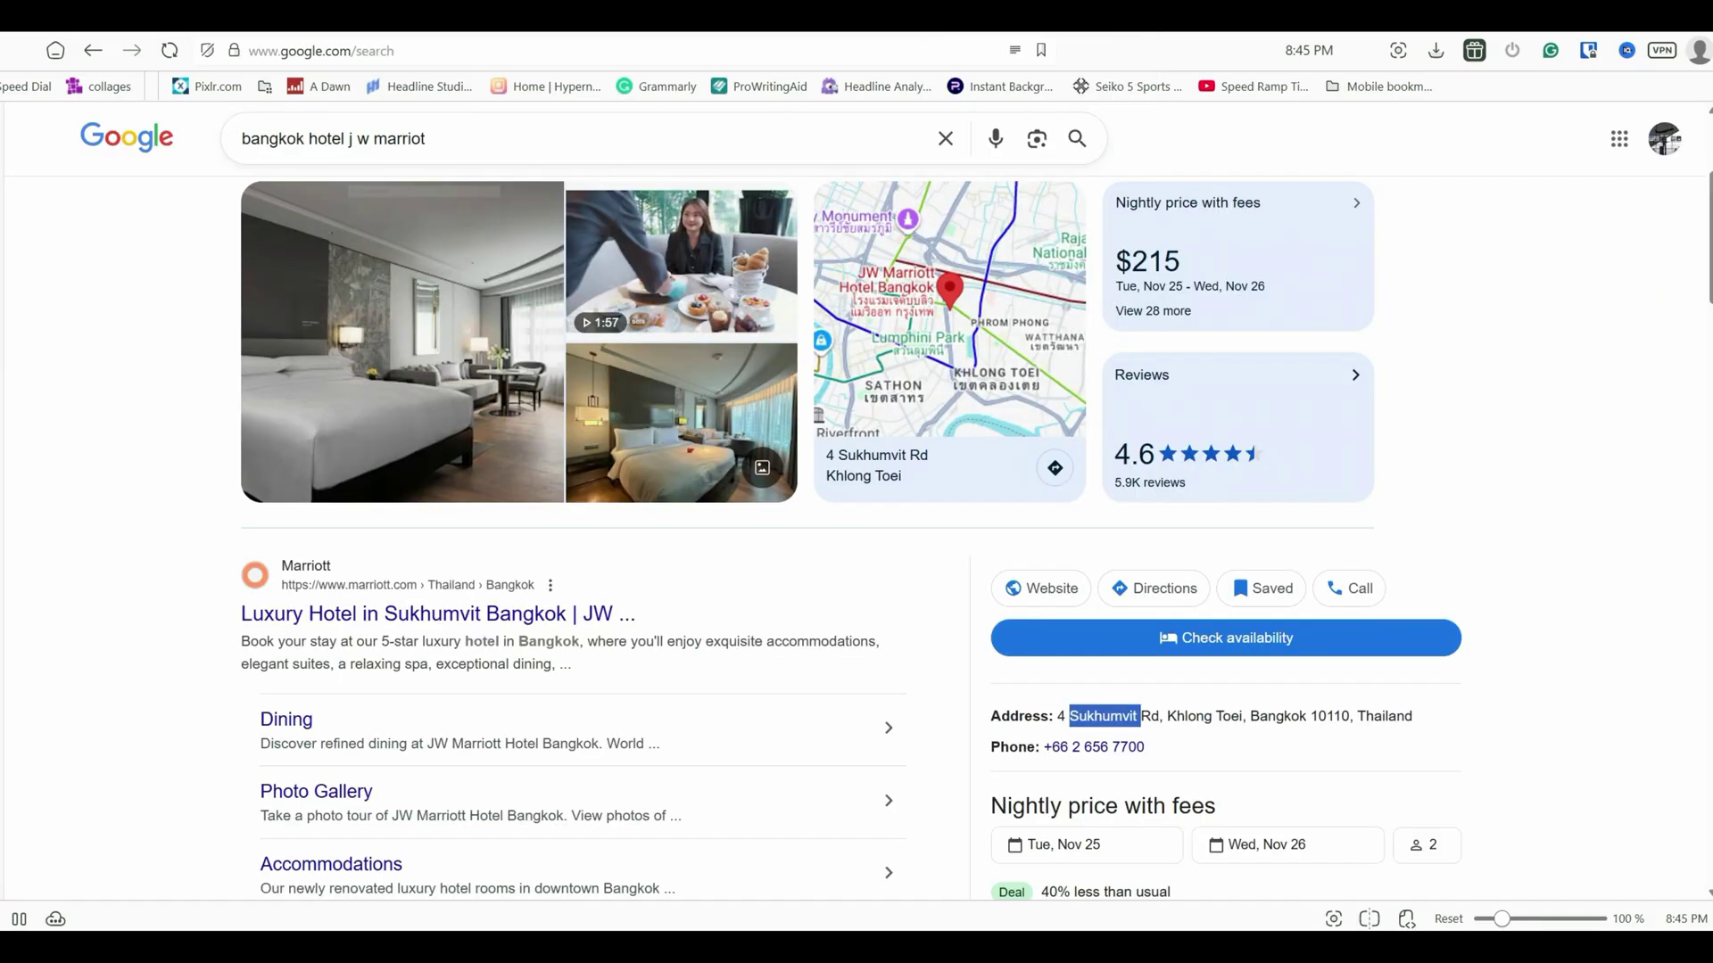
# Select the hotel address '4 Sukhumvit Rd, Khlong Toei, Bangkok 10110, Thailand' in Google results
pyautogui.click(1040, 20)
pyautogui.click(1333, 715)
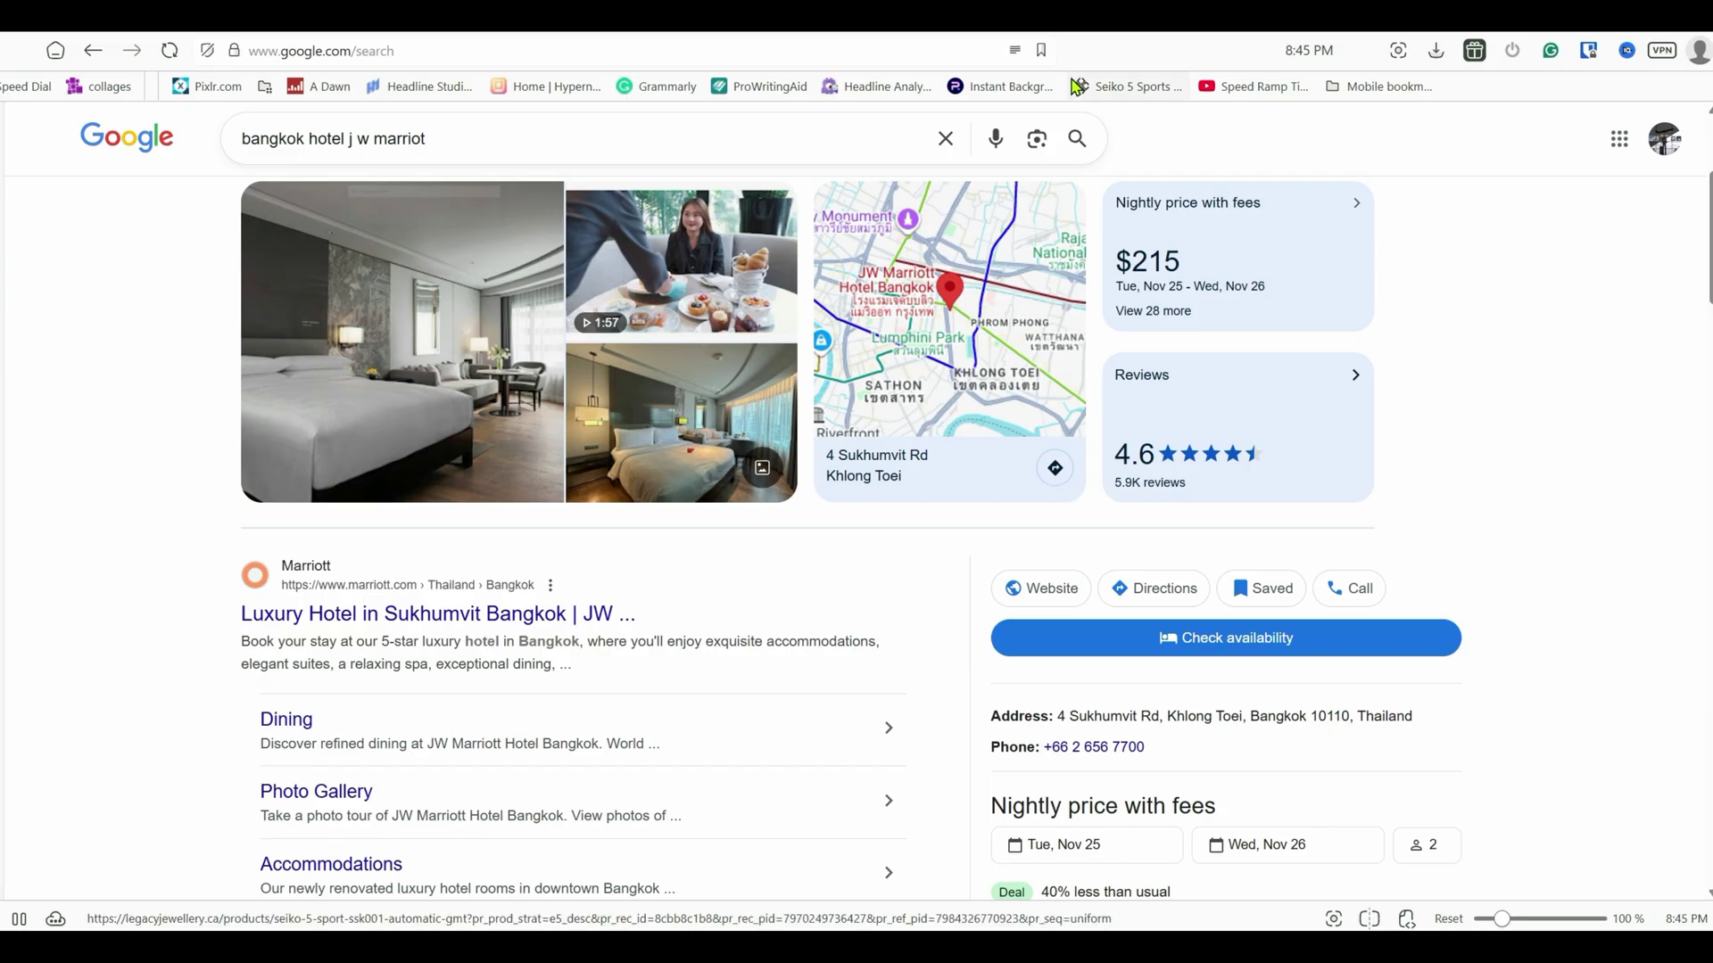
pyautogui.click(853, 34)
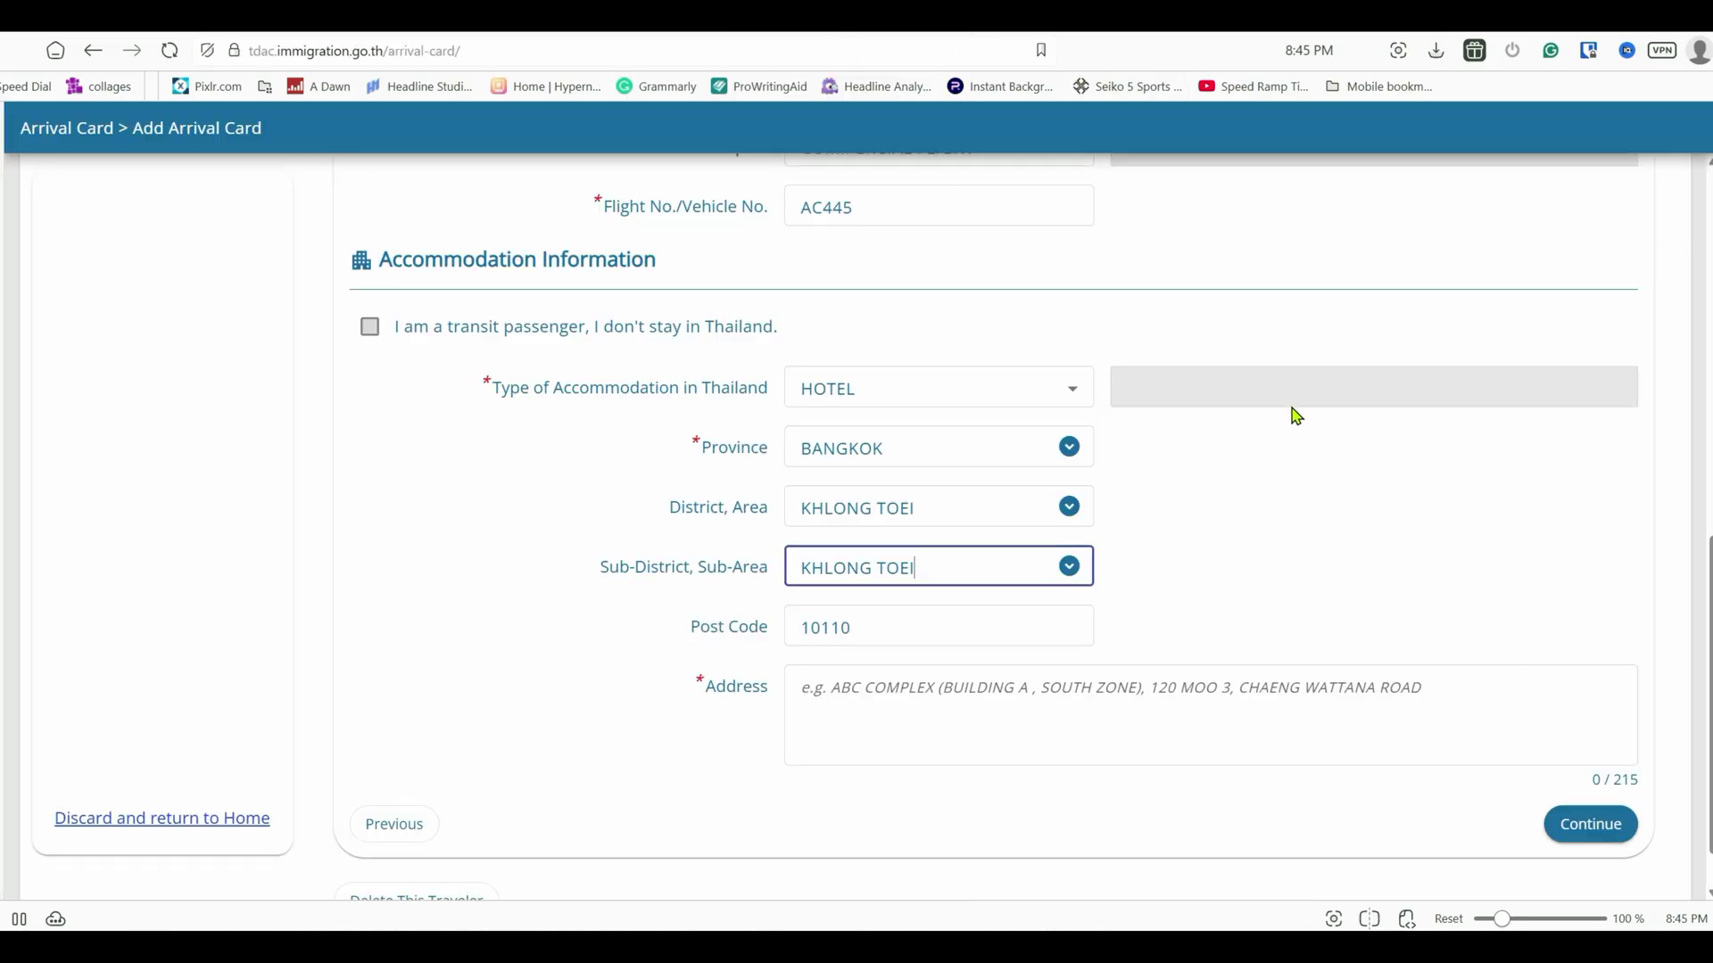
pyautogui.click(1026, 696)
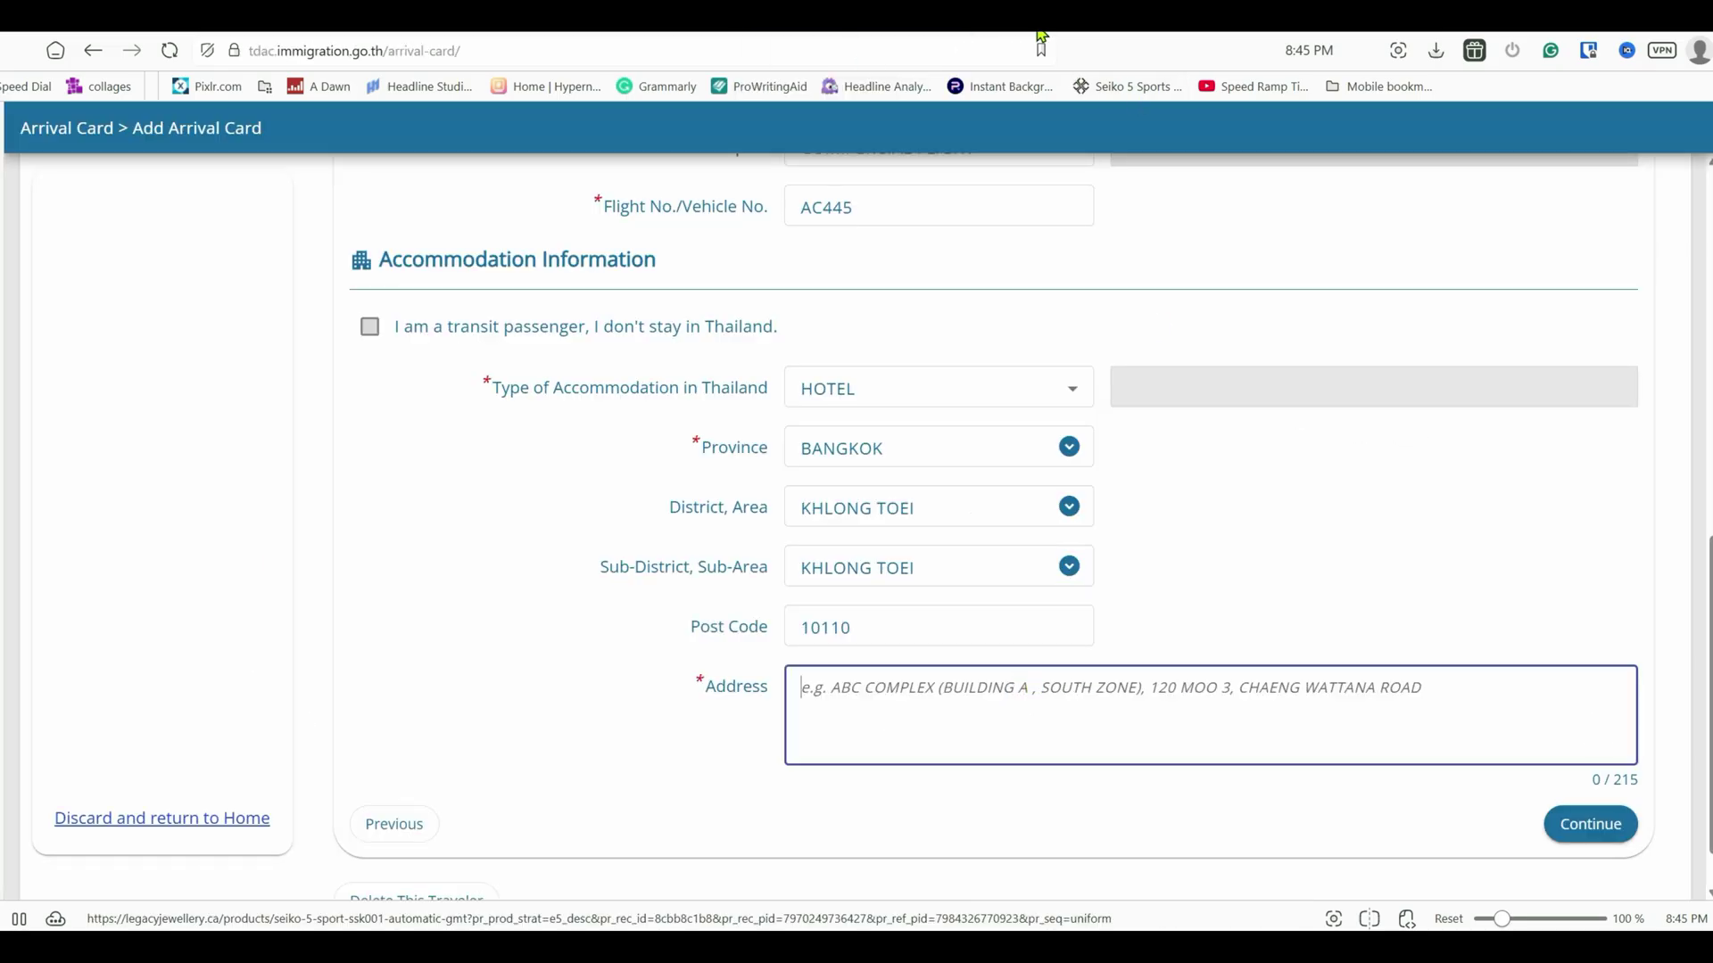
pyautogui.hotkey('ctrl', 'Tab')
pyautogui.scroll(-1, 1432, 708)
pyautogui.scroll(-2, 1431, 708)
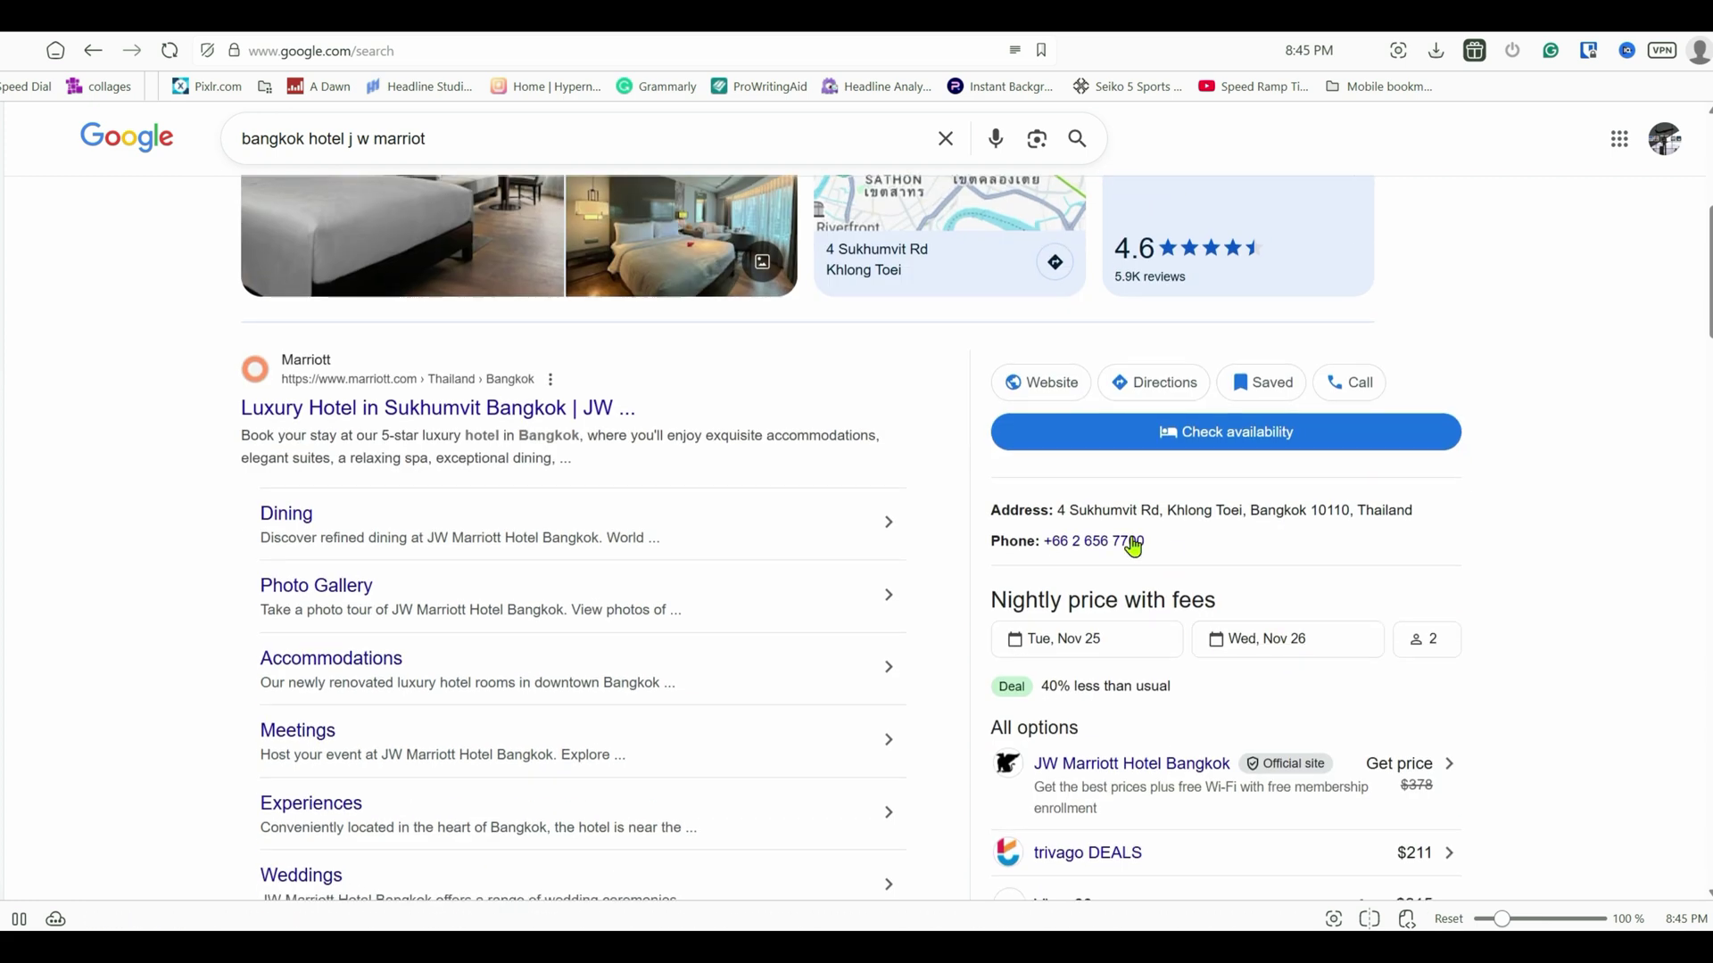
pyautogui.moveTo(1059, 512); pyautogui.dragTo(1444, 535)
pyautogui.hotkey('ctrl', 'c')
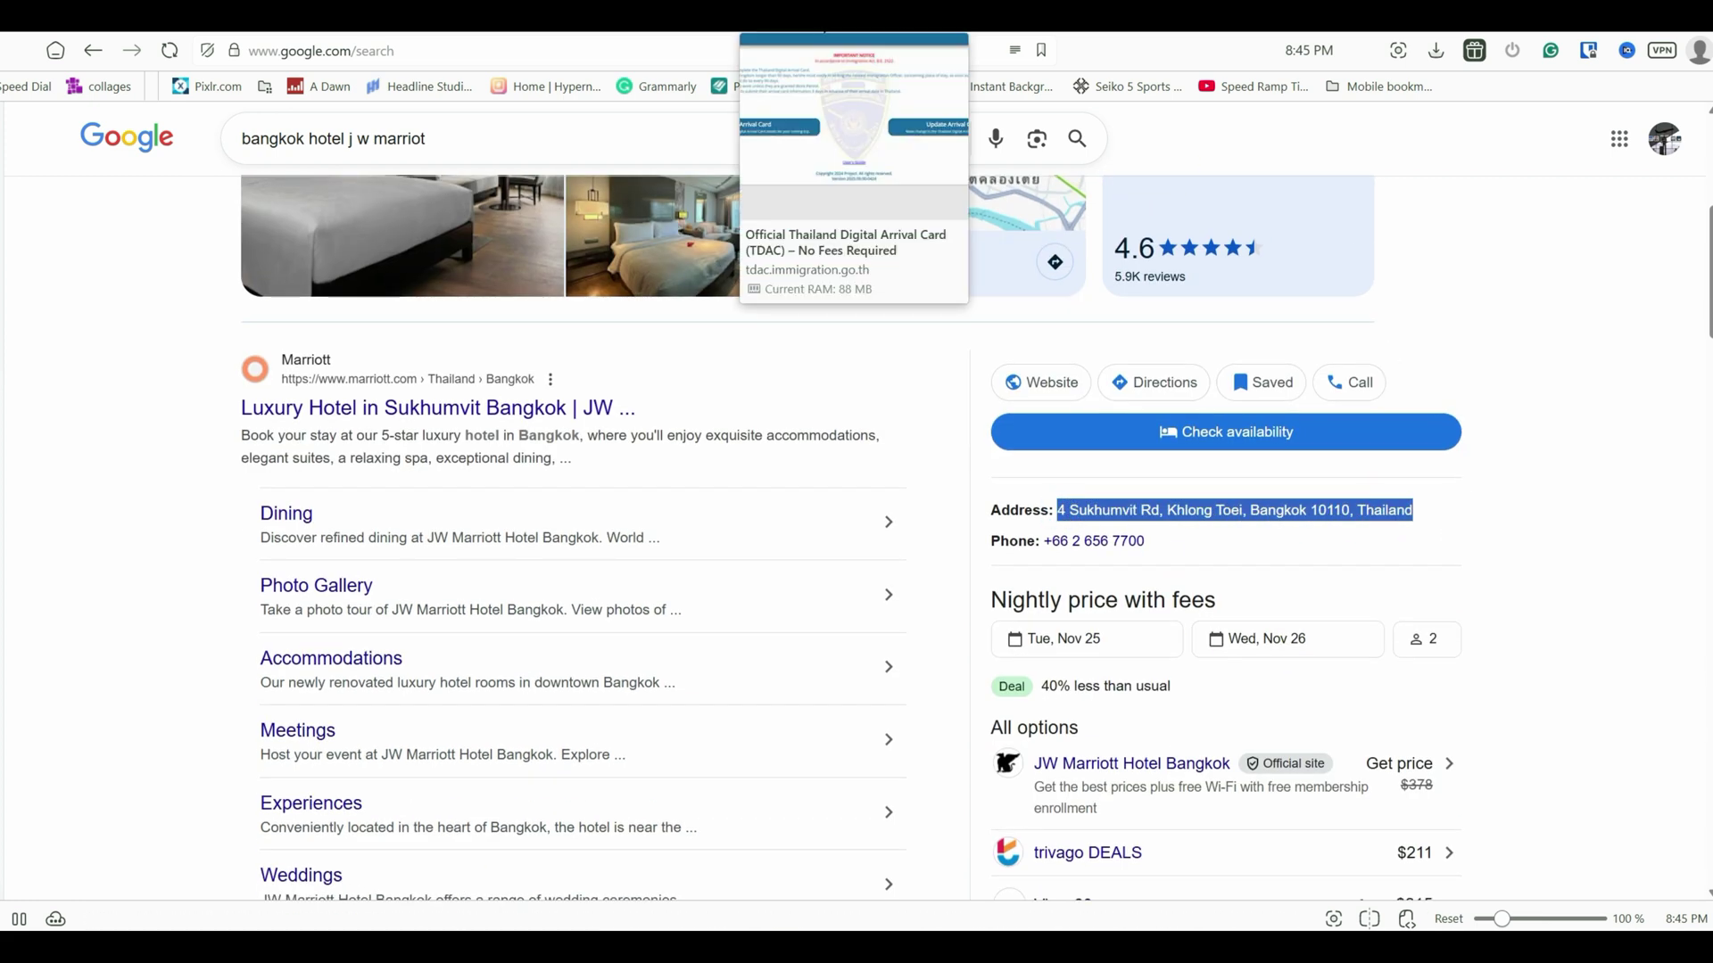
pyautogui.click(803, 16)
pyautogui.click(1013, 689)
# Paste the Sukhumvit Rd hotel address into the Address field and continue to Health Declaration
pyautogui.hotkey('ctrl', 'v')
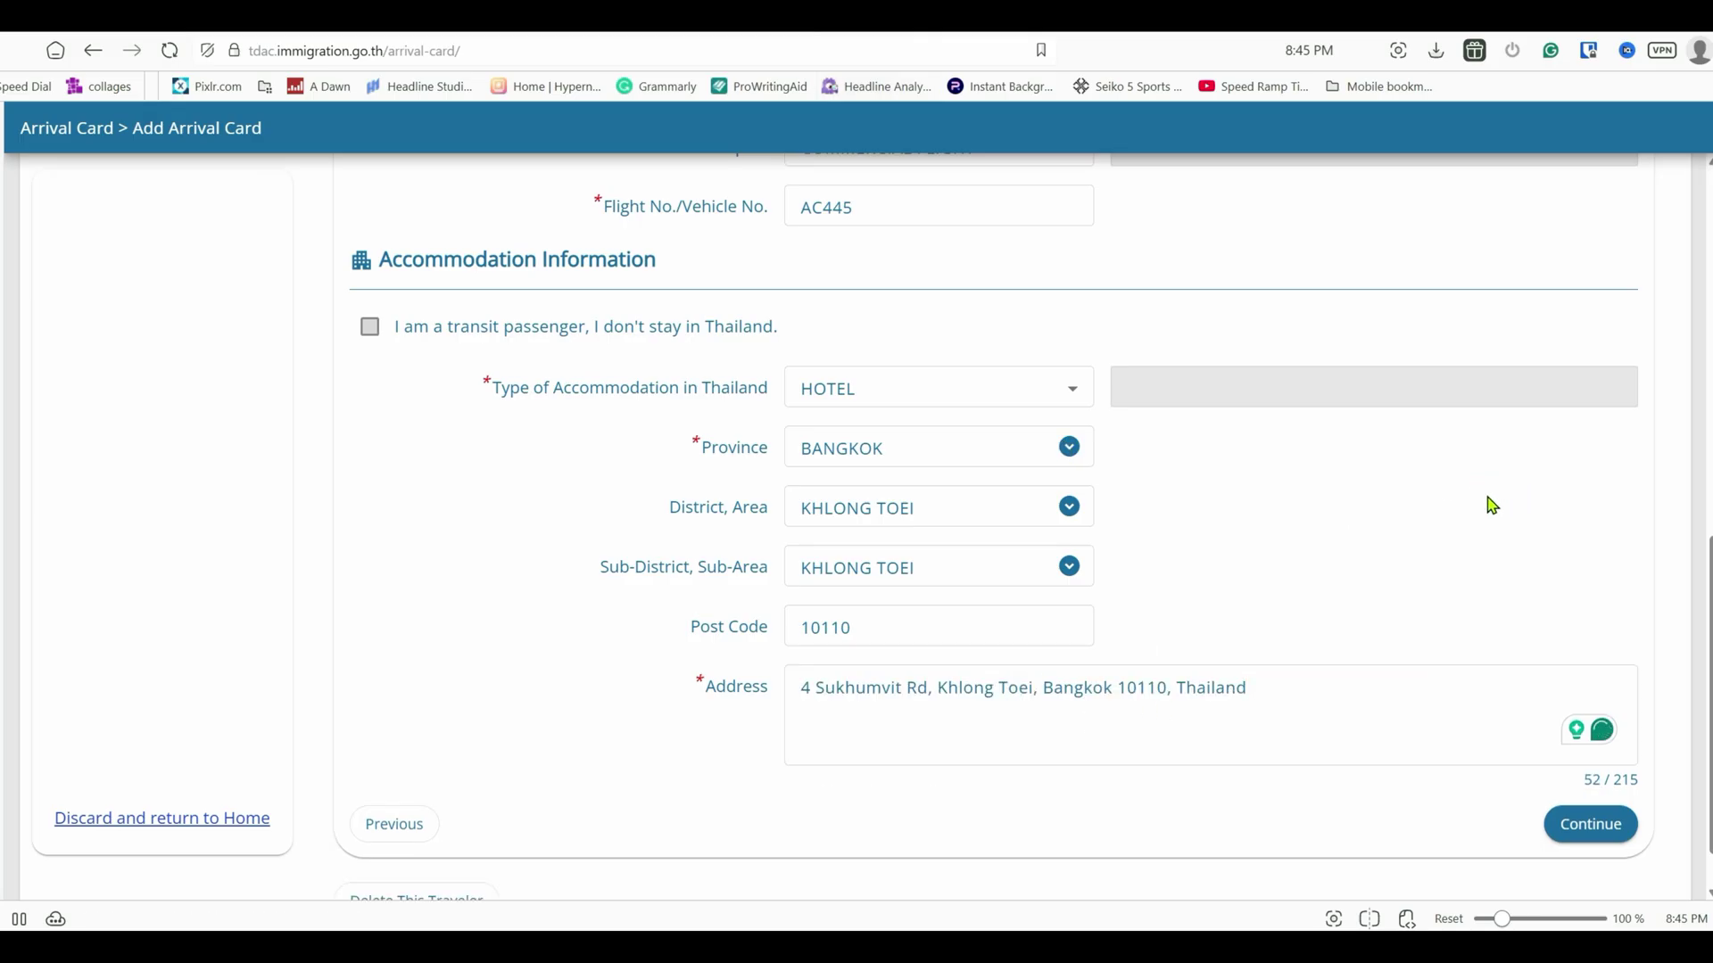
pyautogui.scroll(-1, 1488, 504)
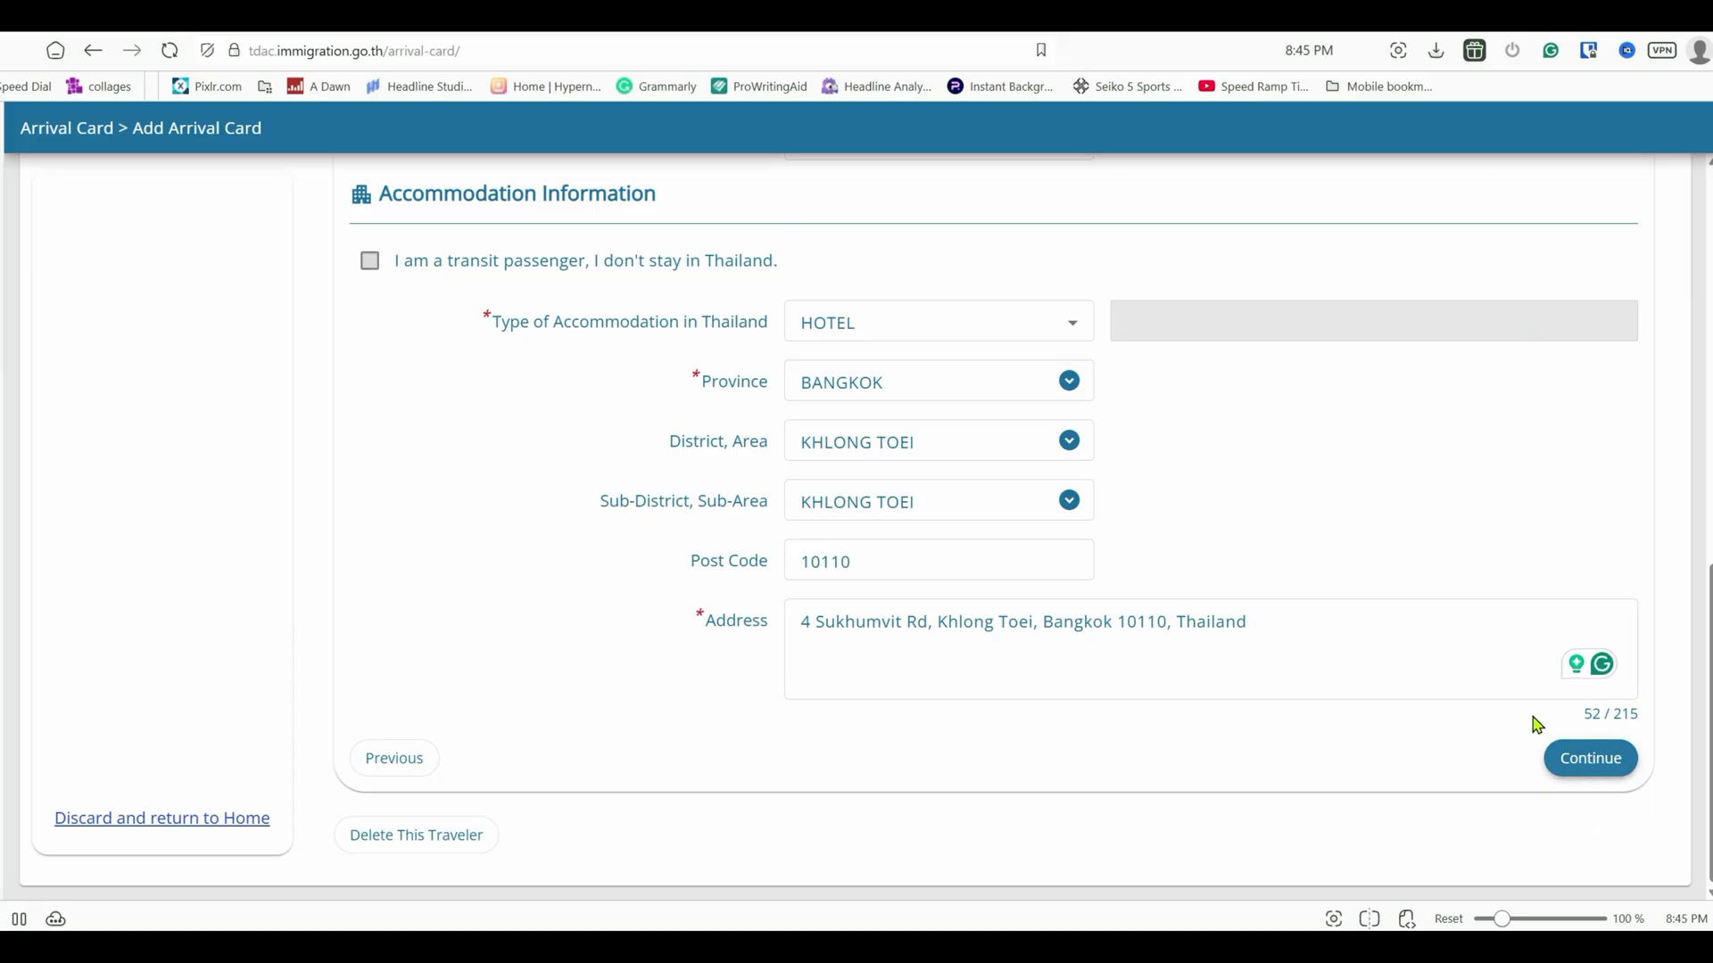
pyautogui.scroll(8, 1445, 607)
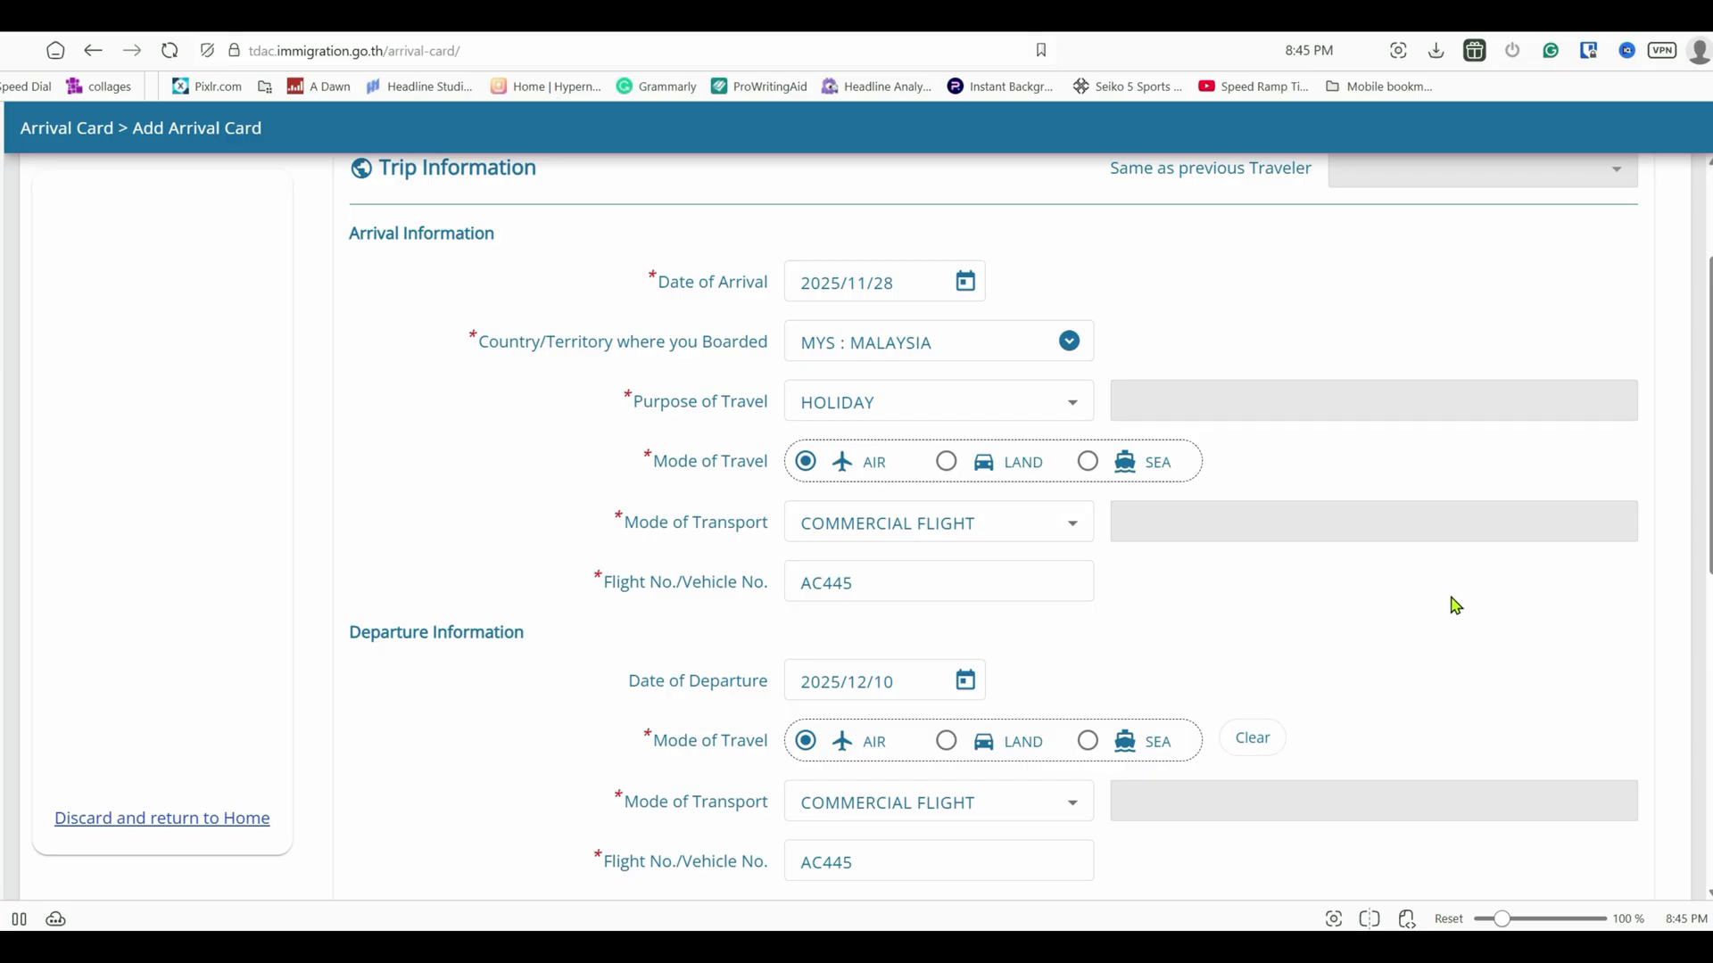
pyautogui.scroll(-8, 1455, 606)
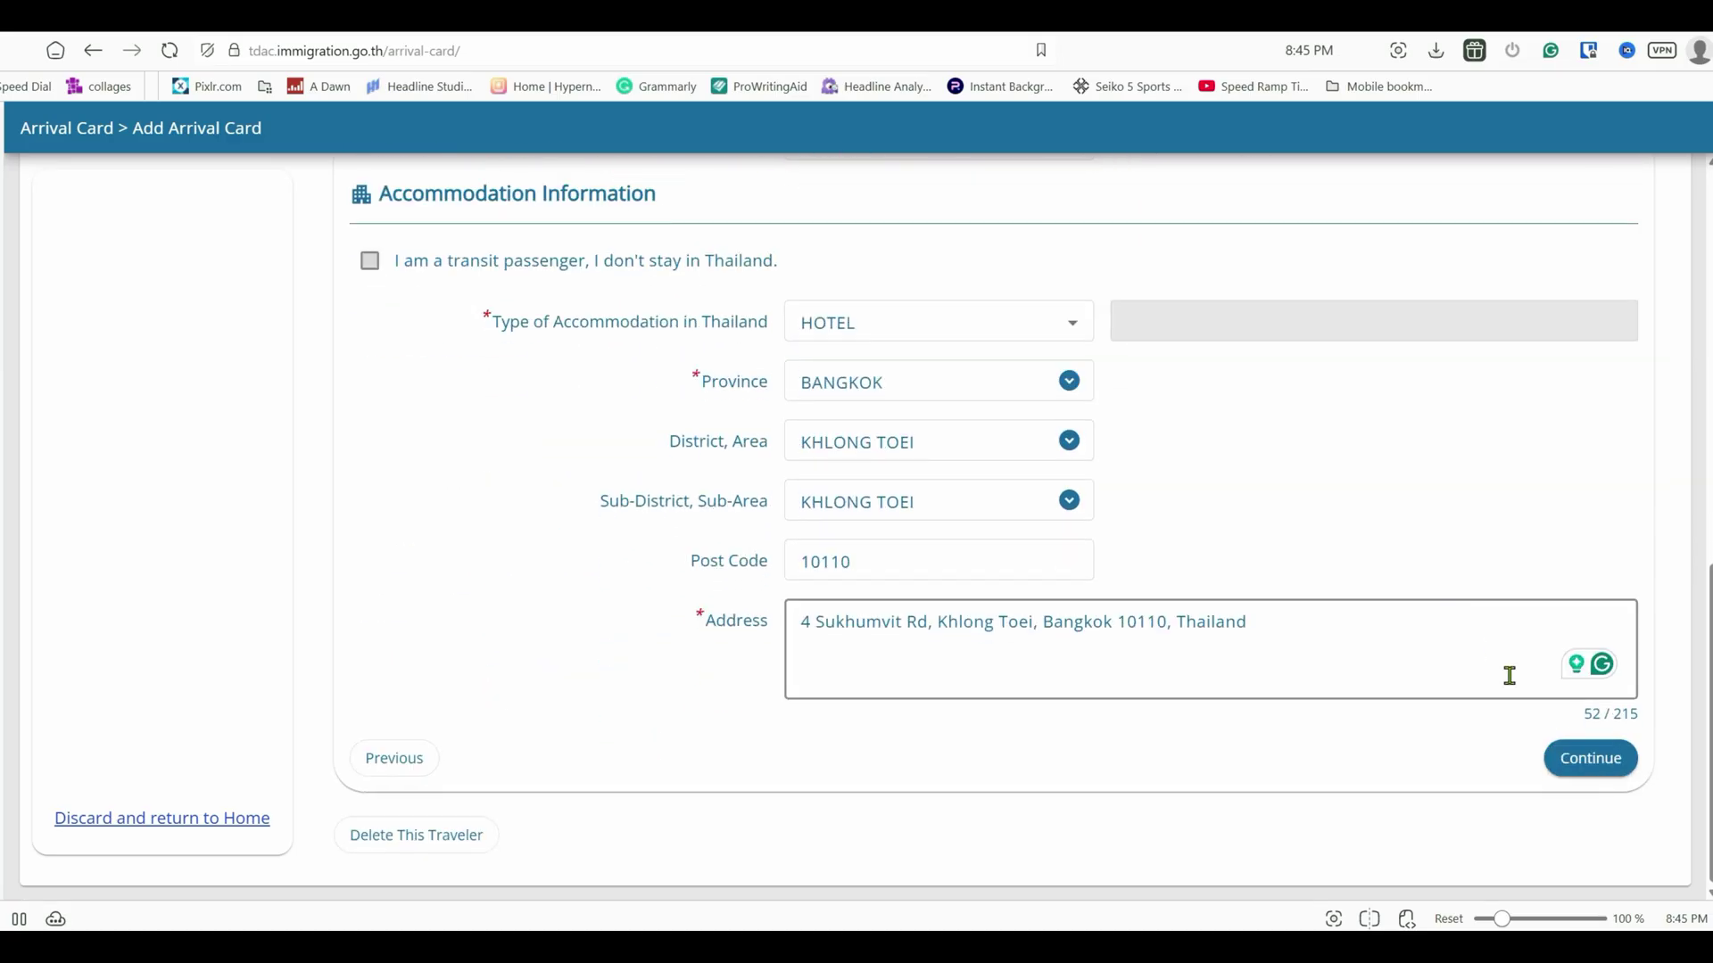
pyautogui.click(1587, 760)
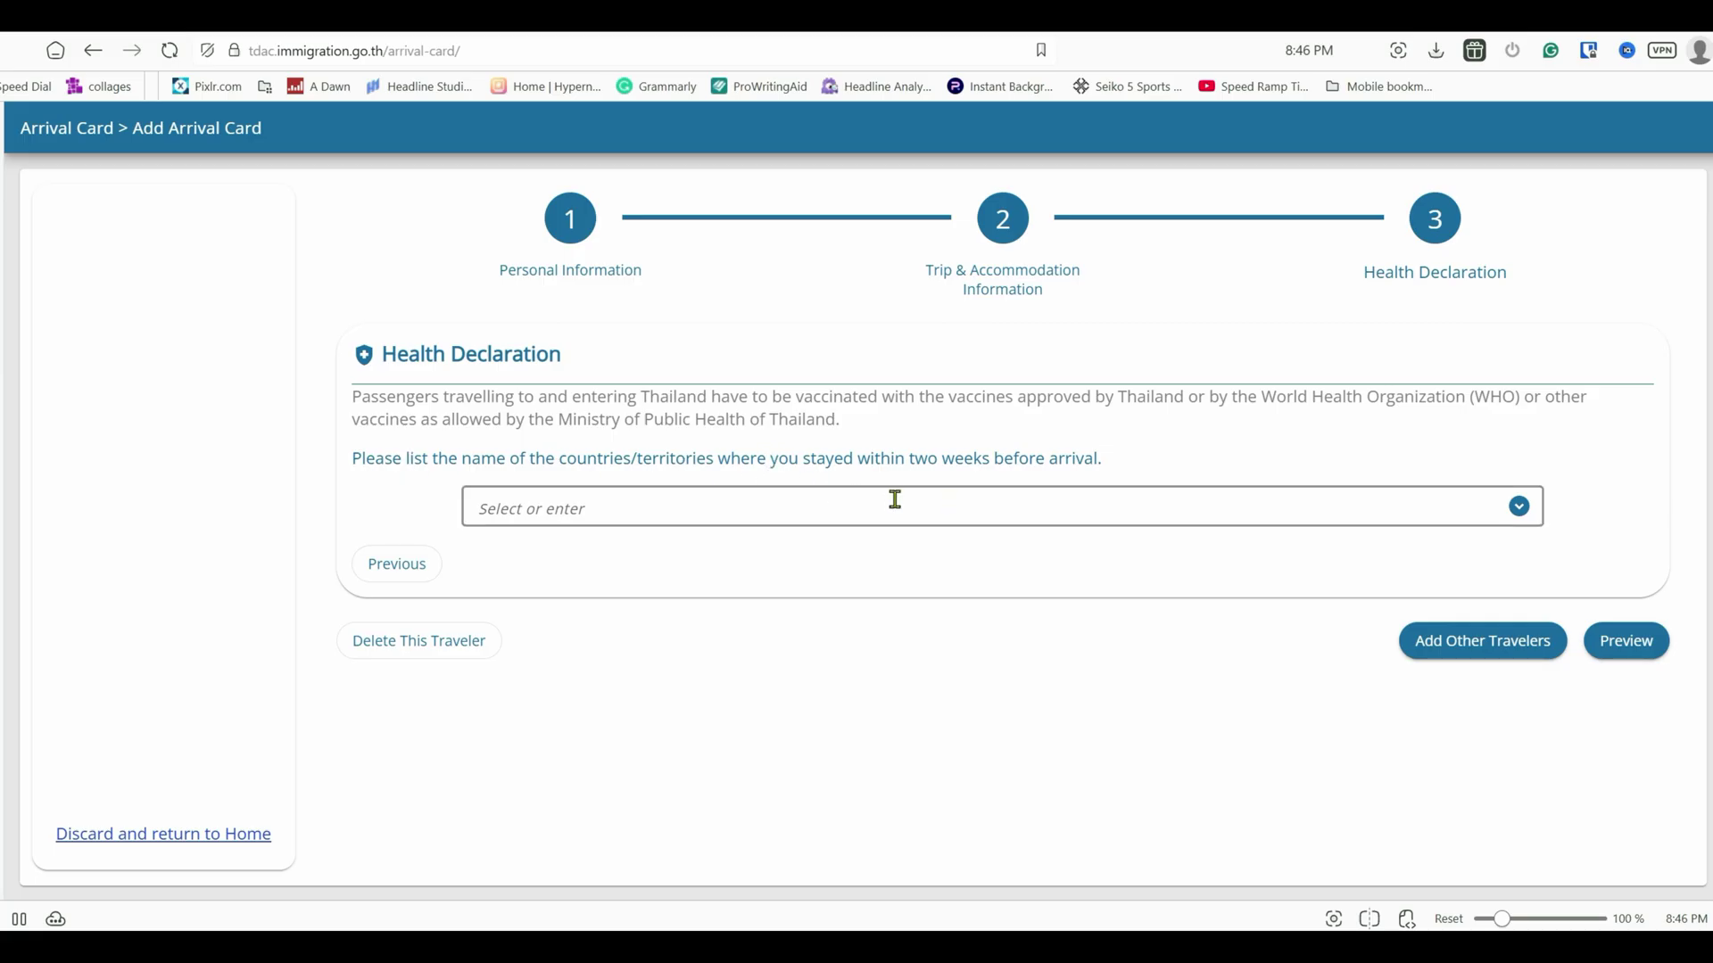
# Add 'CAN : CANADA' as the country stayed and open the card preview
pyautogui.click(673, 500)
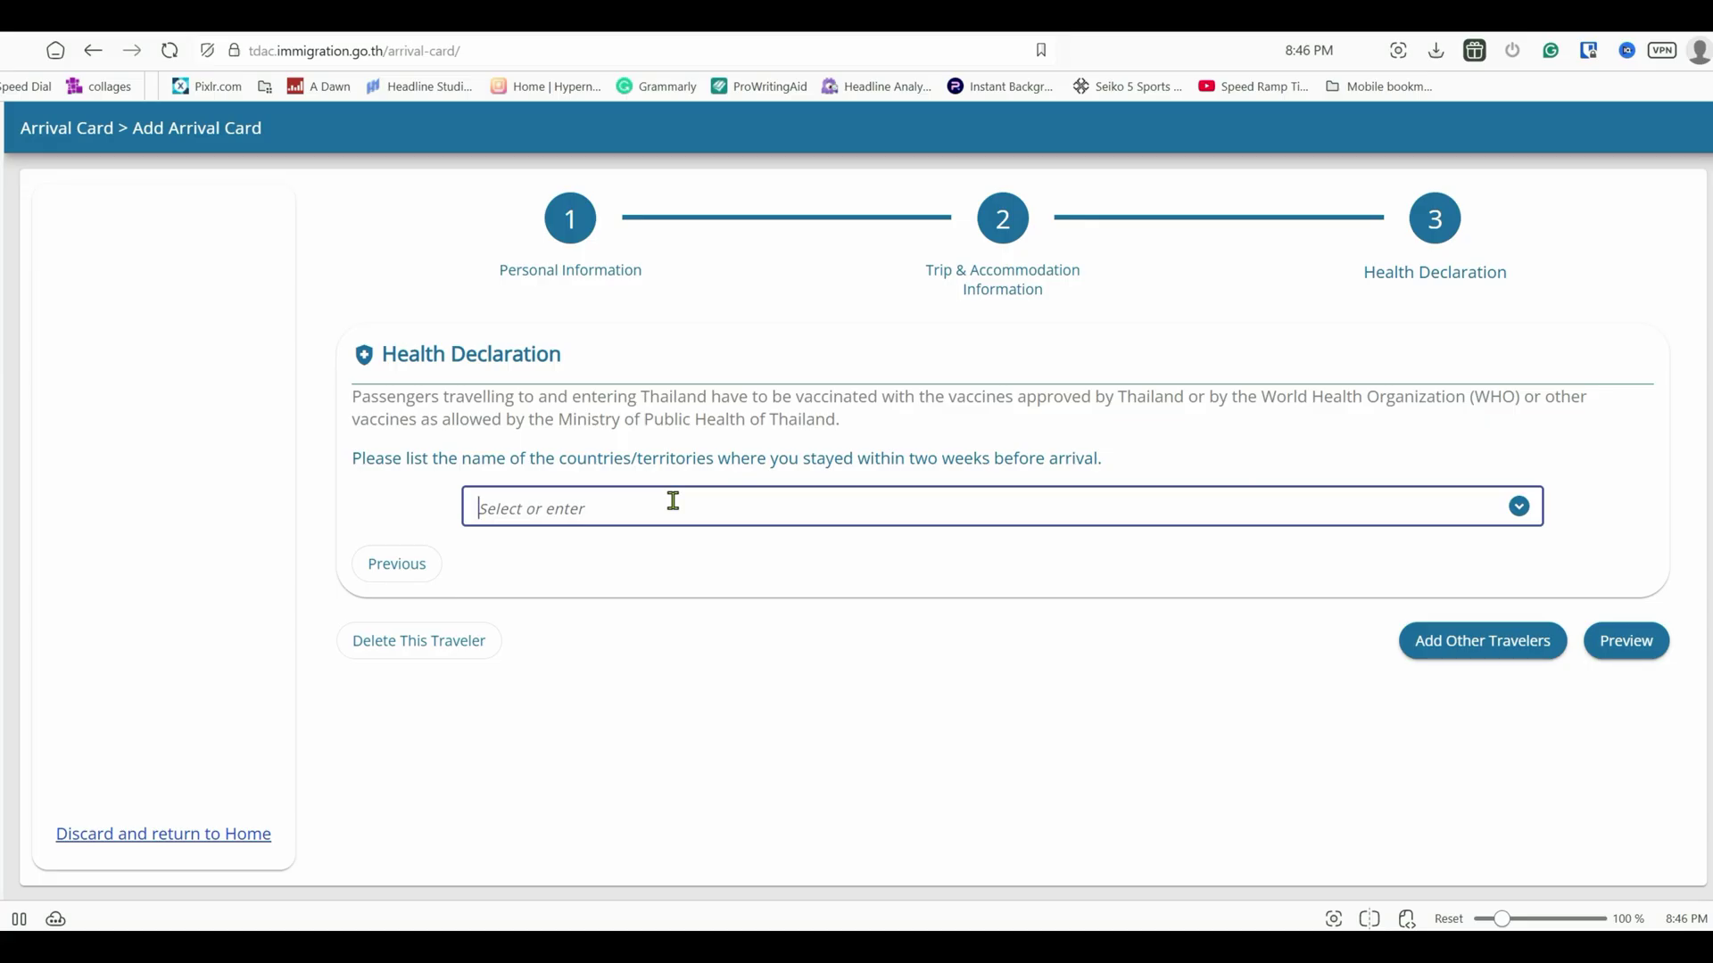
pyautogui.write('CANADA')
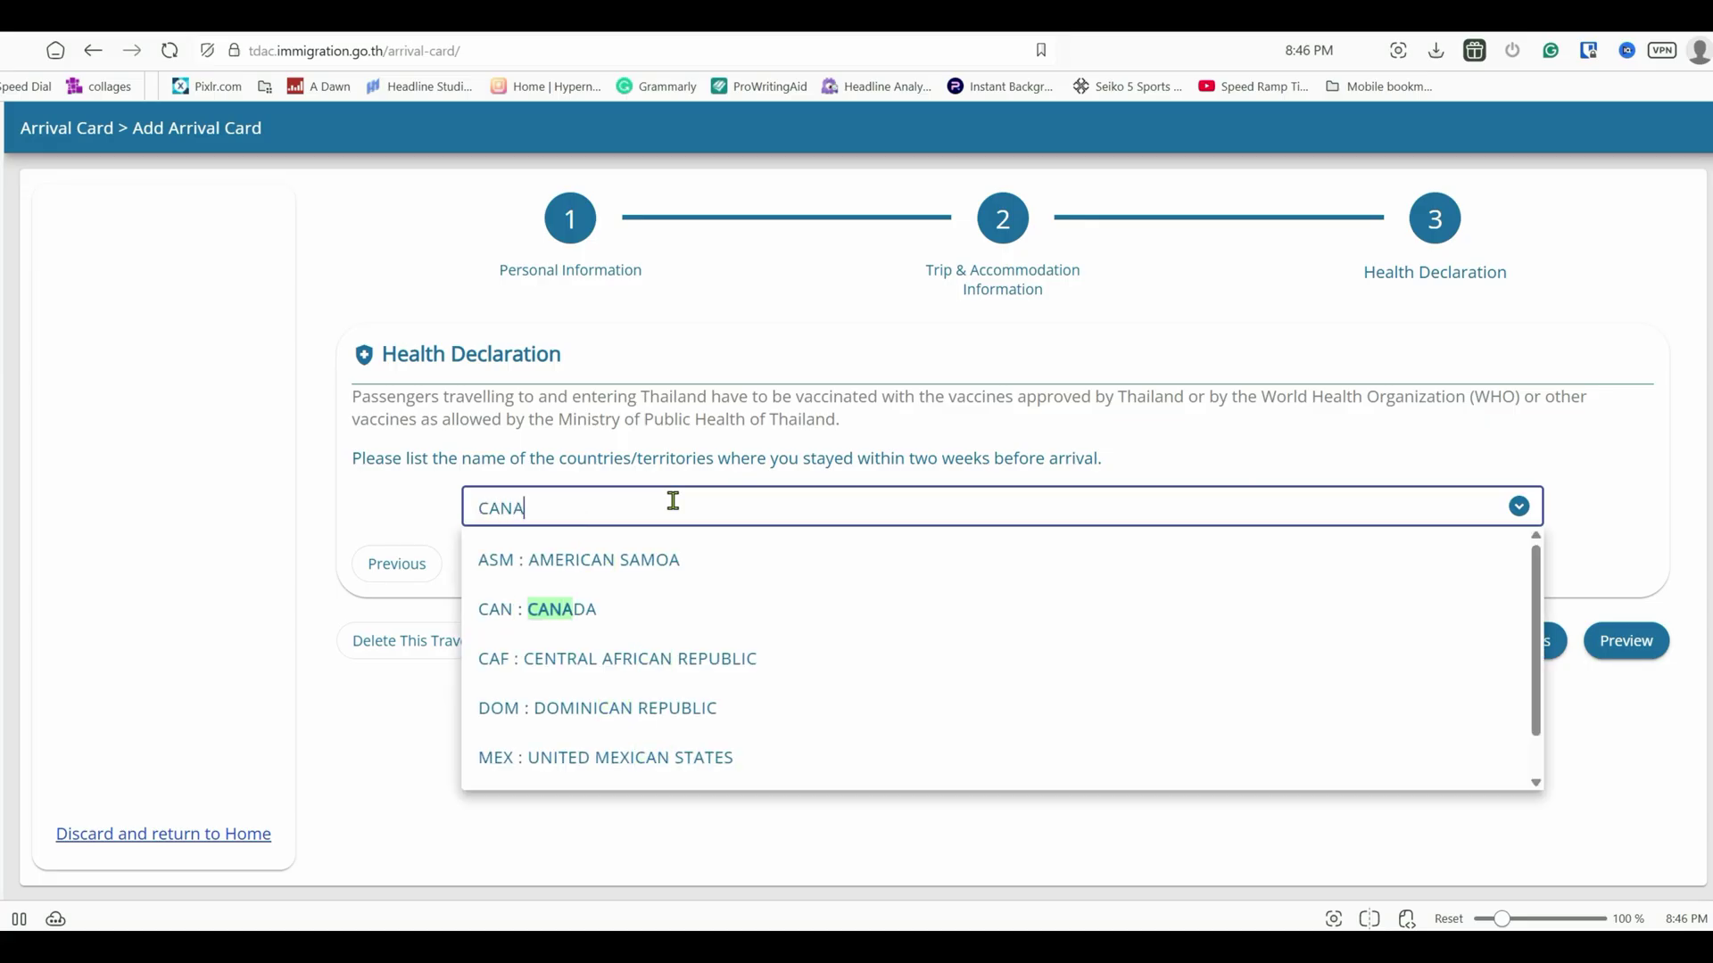
pyautogui.click(578, 568)
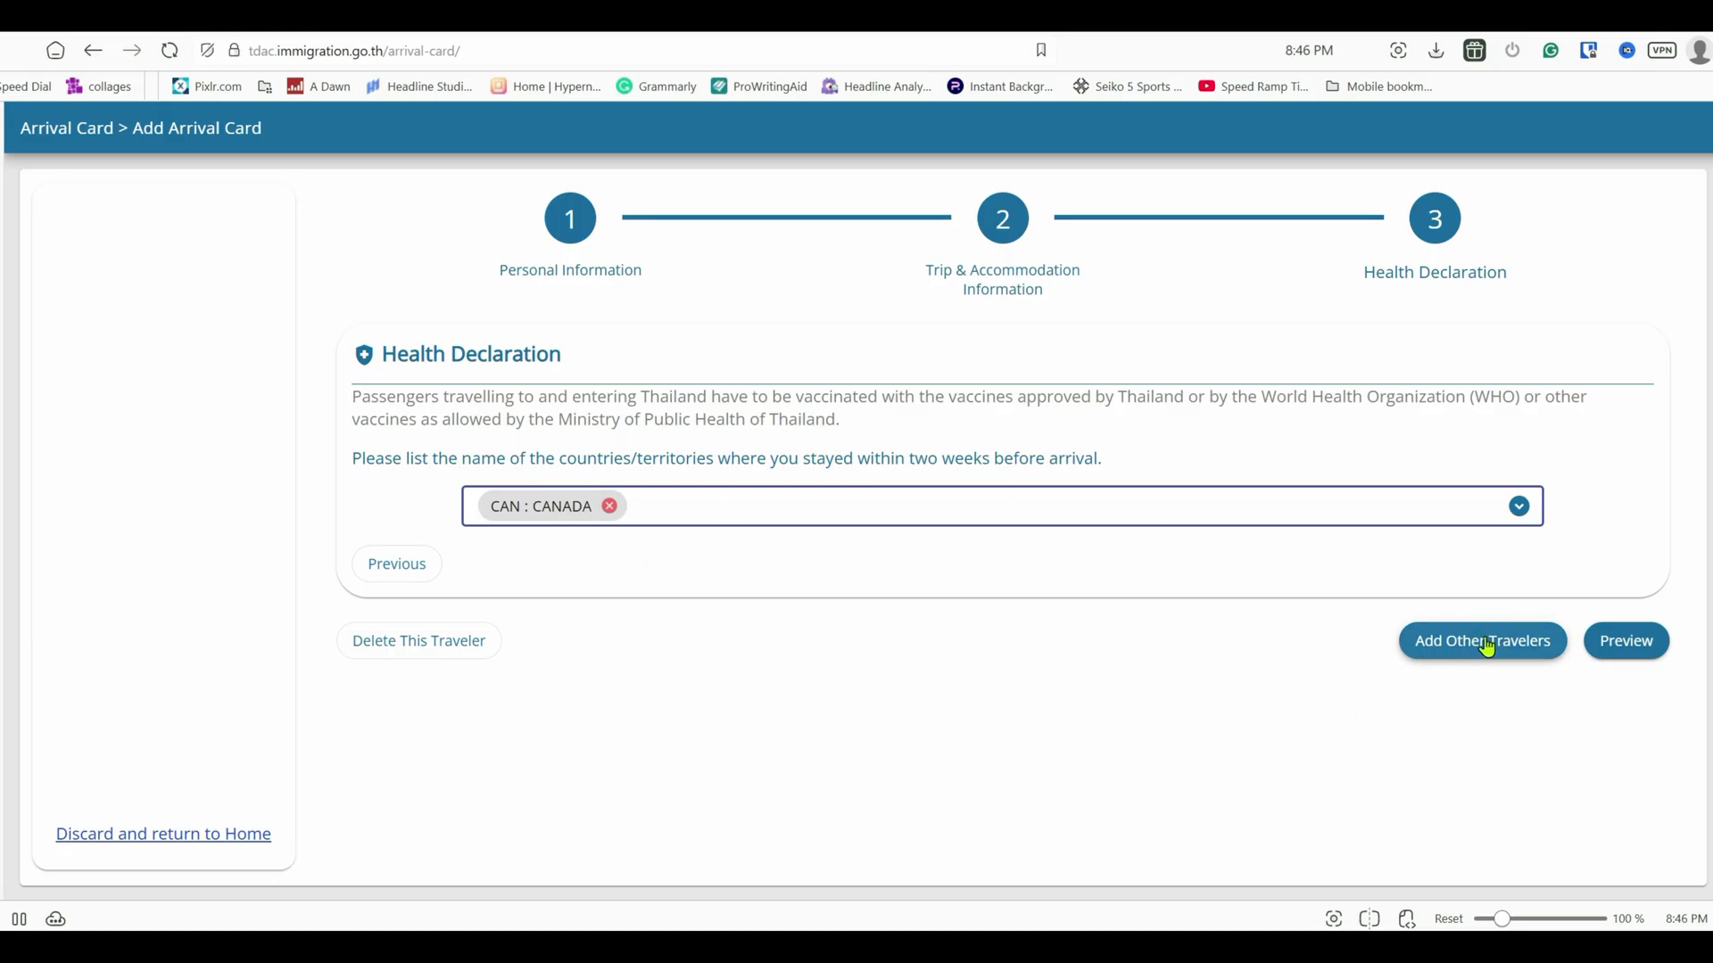
pyautogui.click(1627, 642)
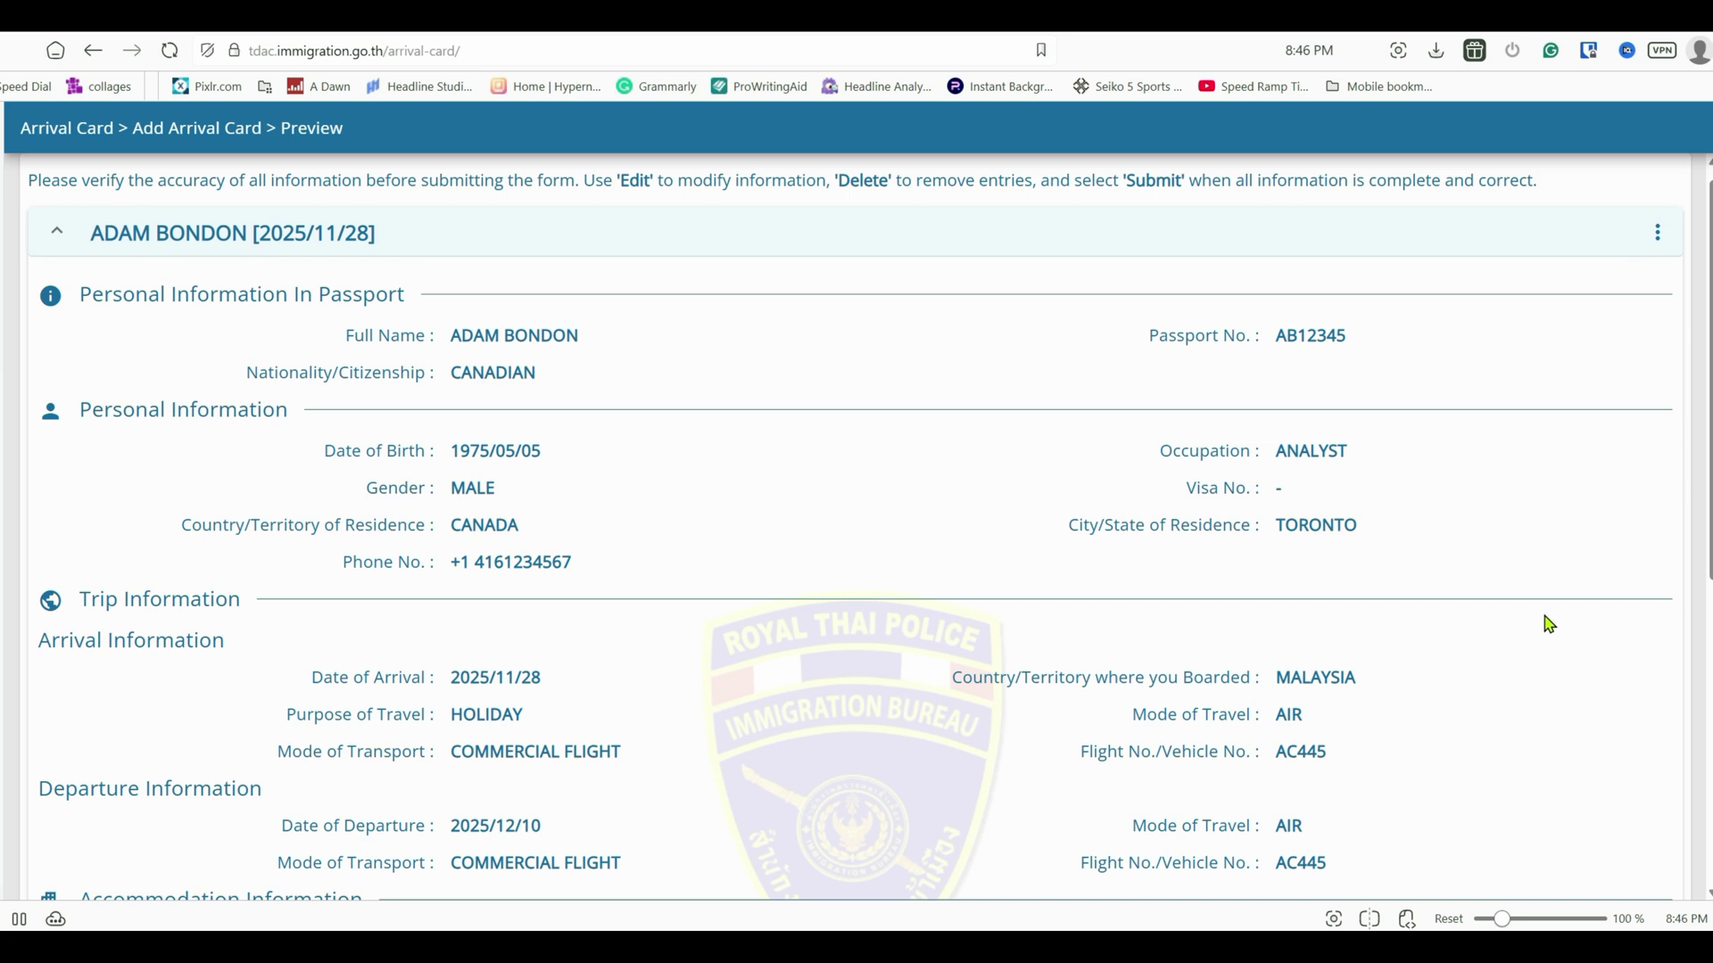
pyautogui.scroll(-3, 1524, 602)
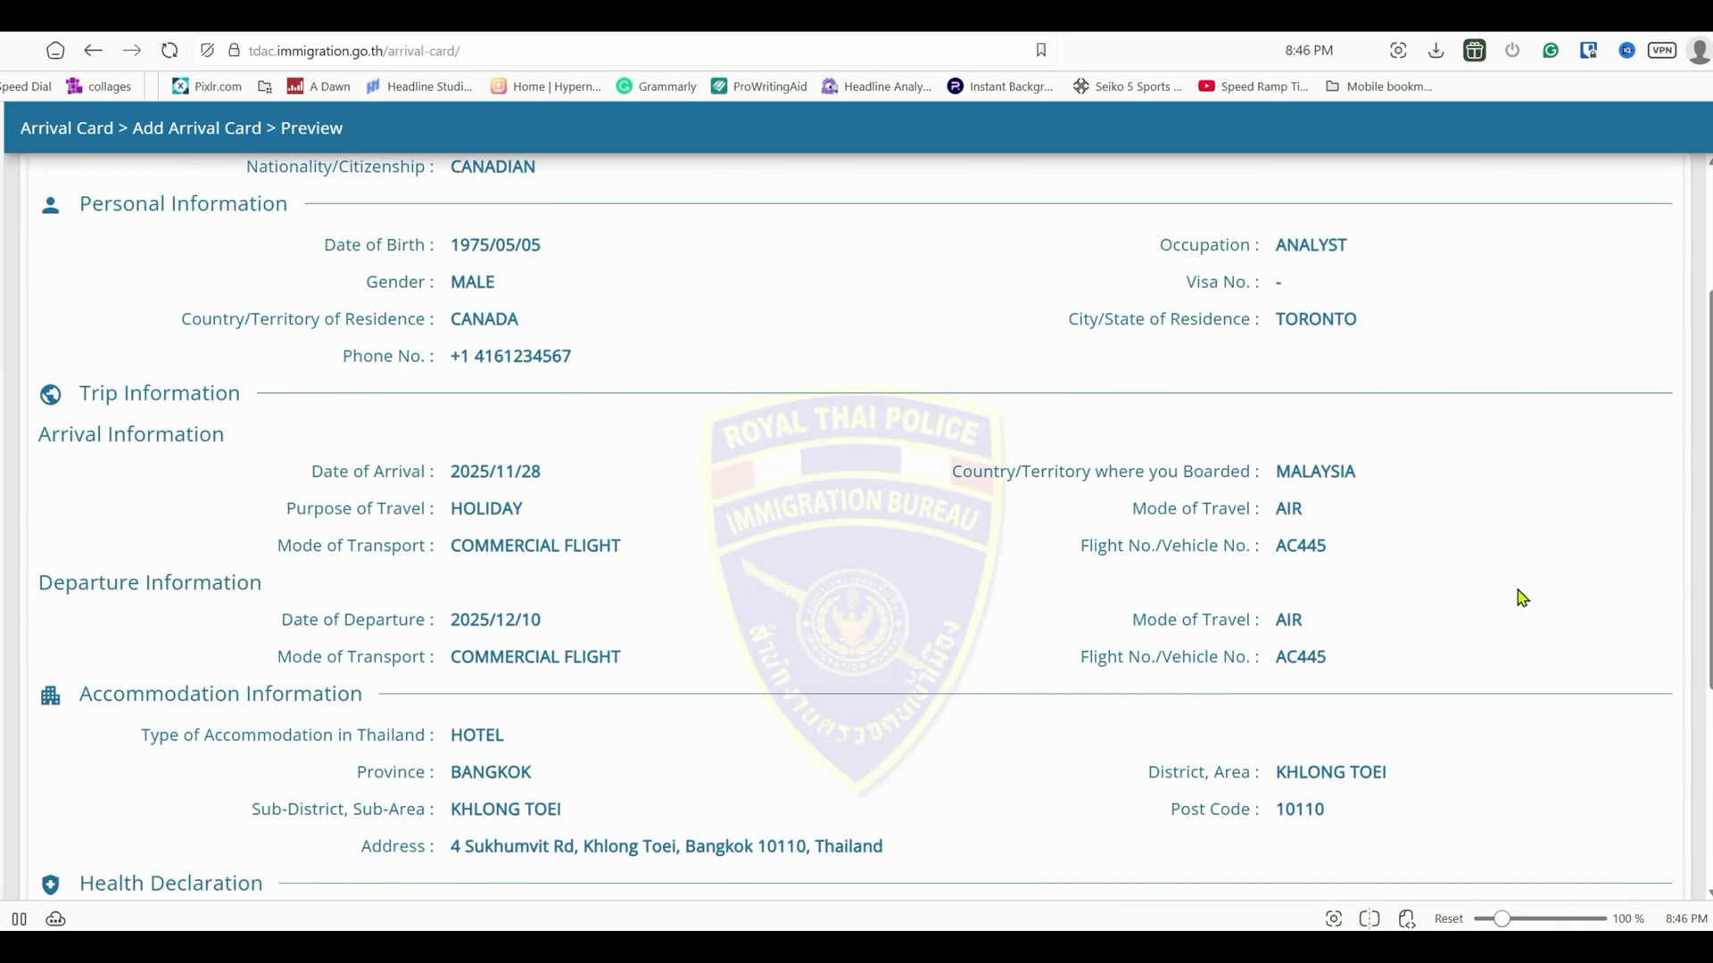
pyautogui.scroll(-3, 1519, 593)
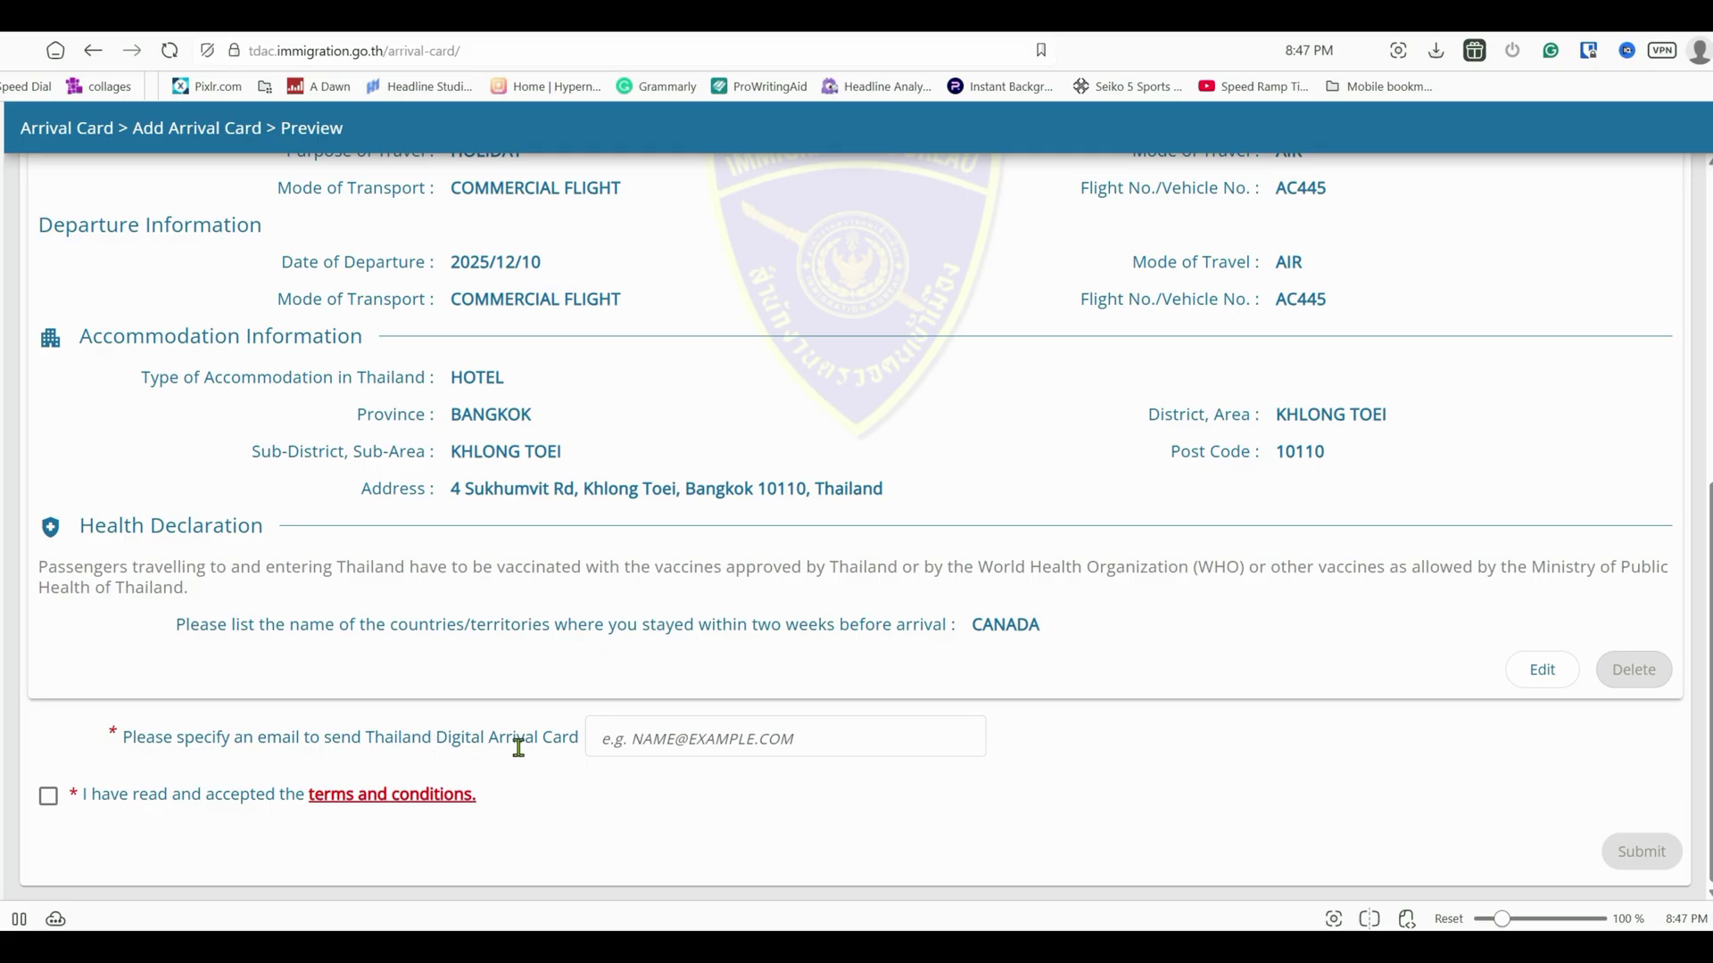
# Enter the notification e-mail address, tick the terms checkbox and agree to the terms
pyautogui.click(717, 739)
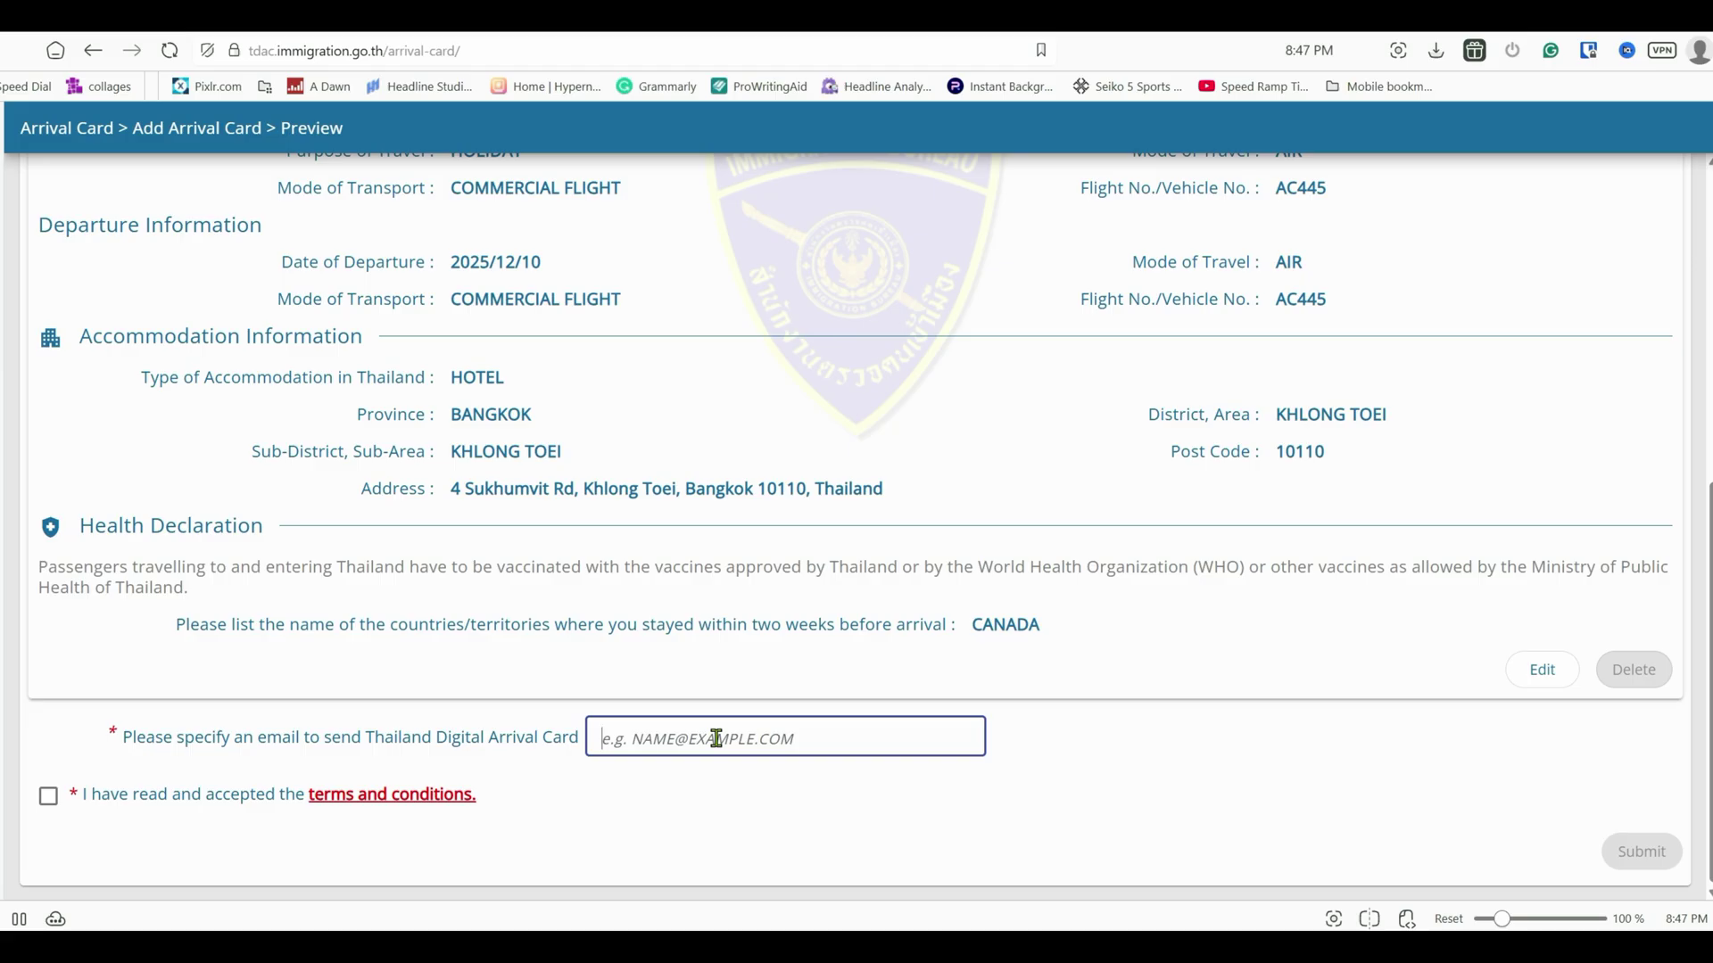
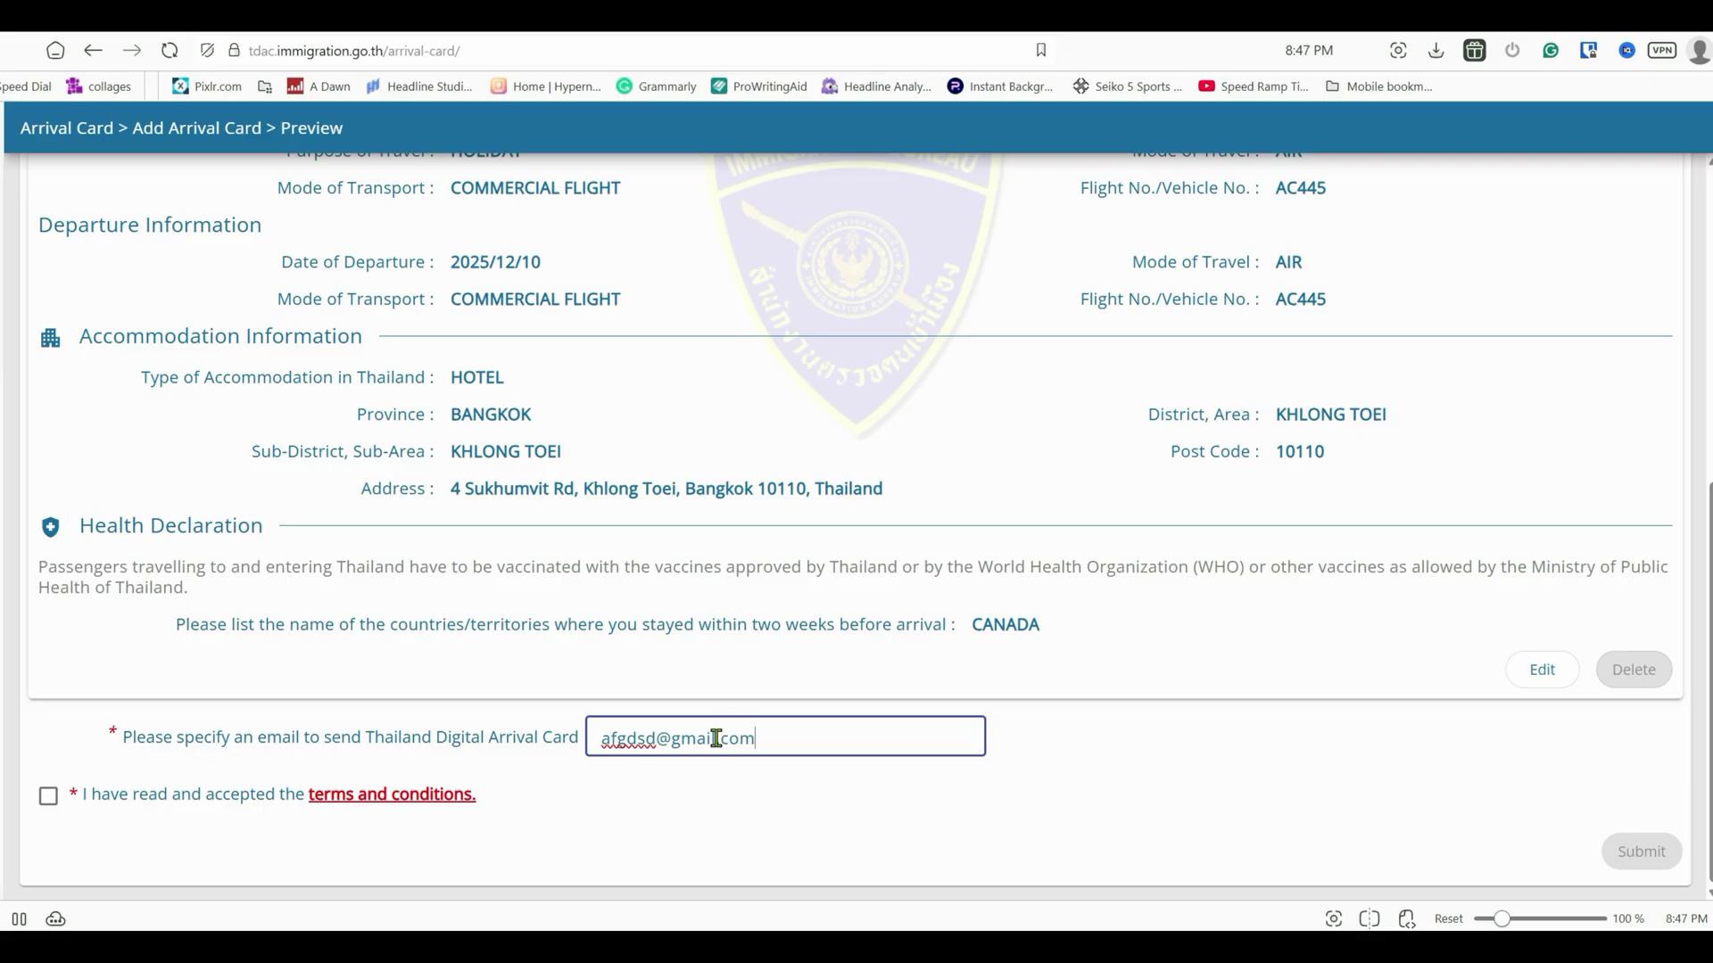
pyautogui.click(49, 796)
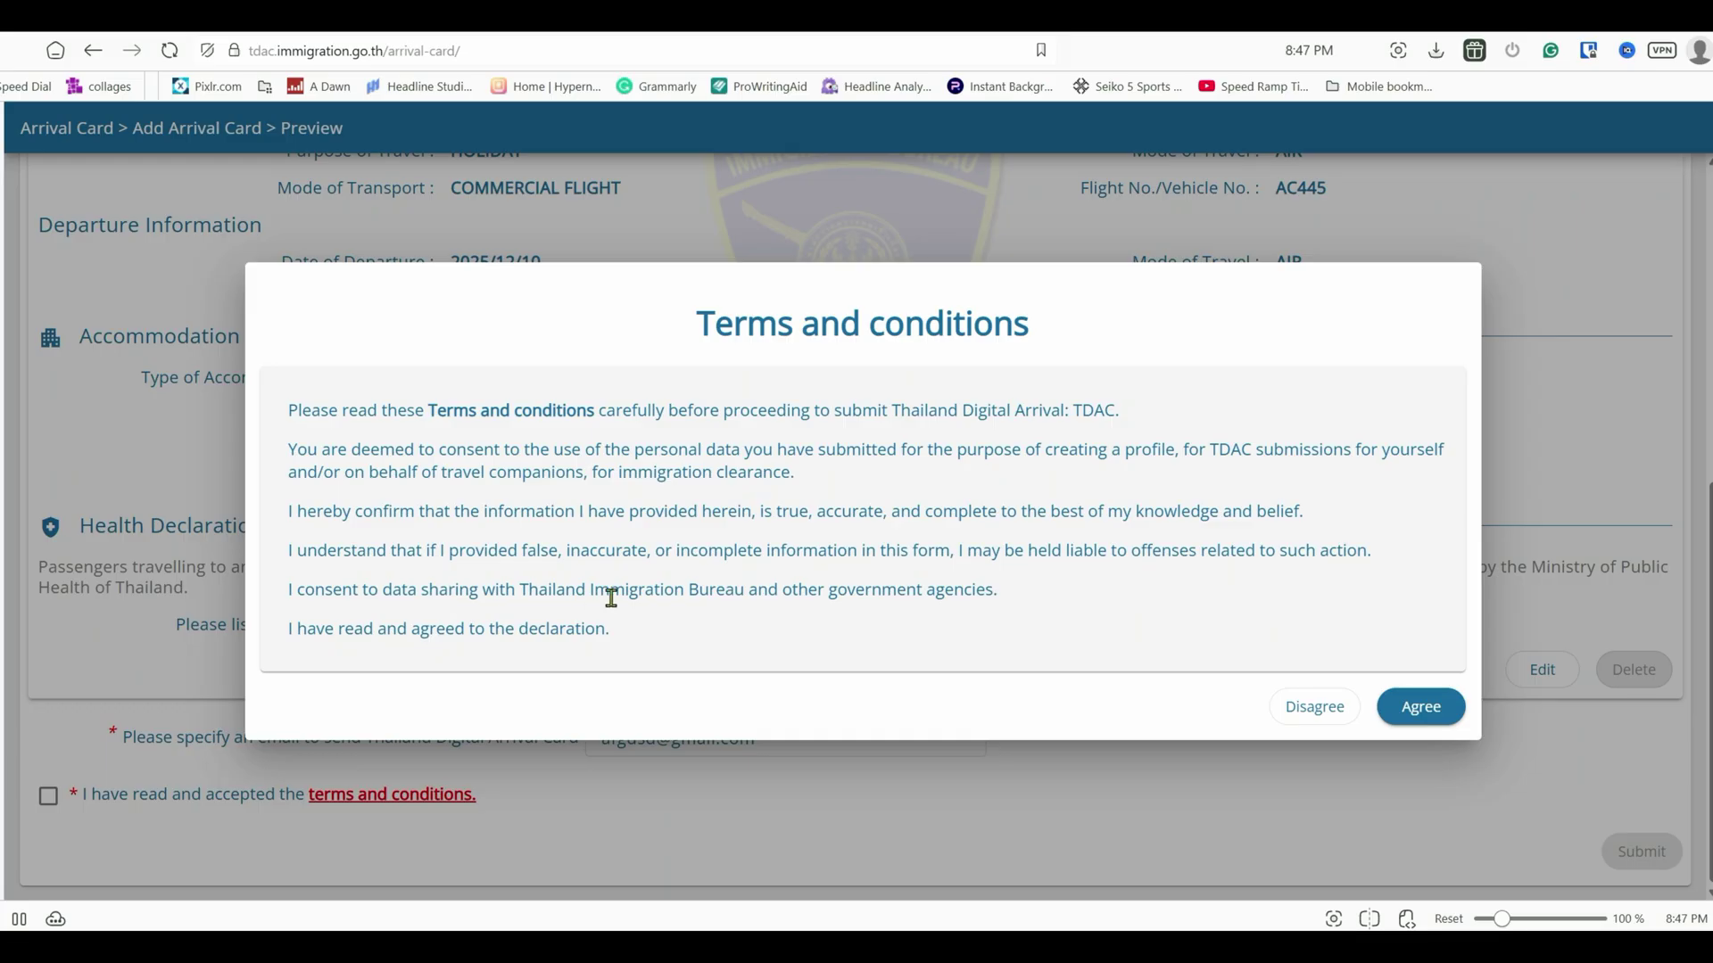
pyautogui.click(1406, 707)
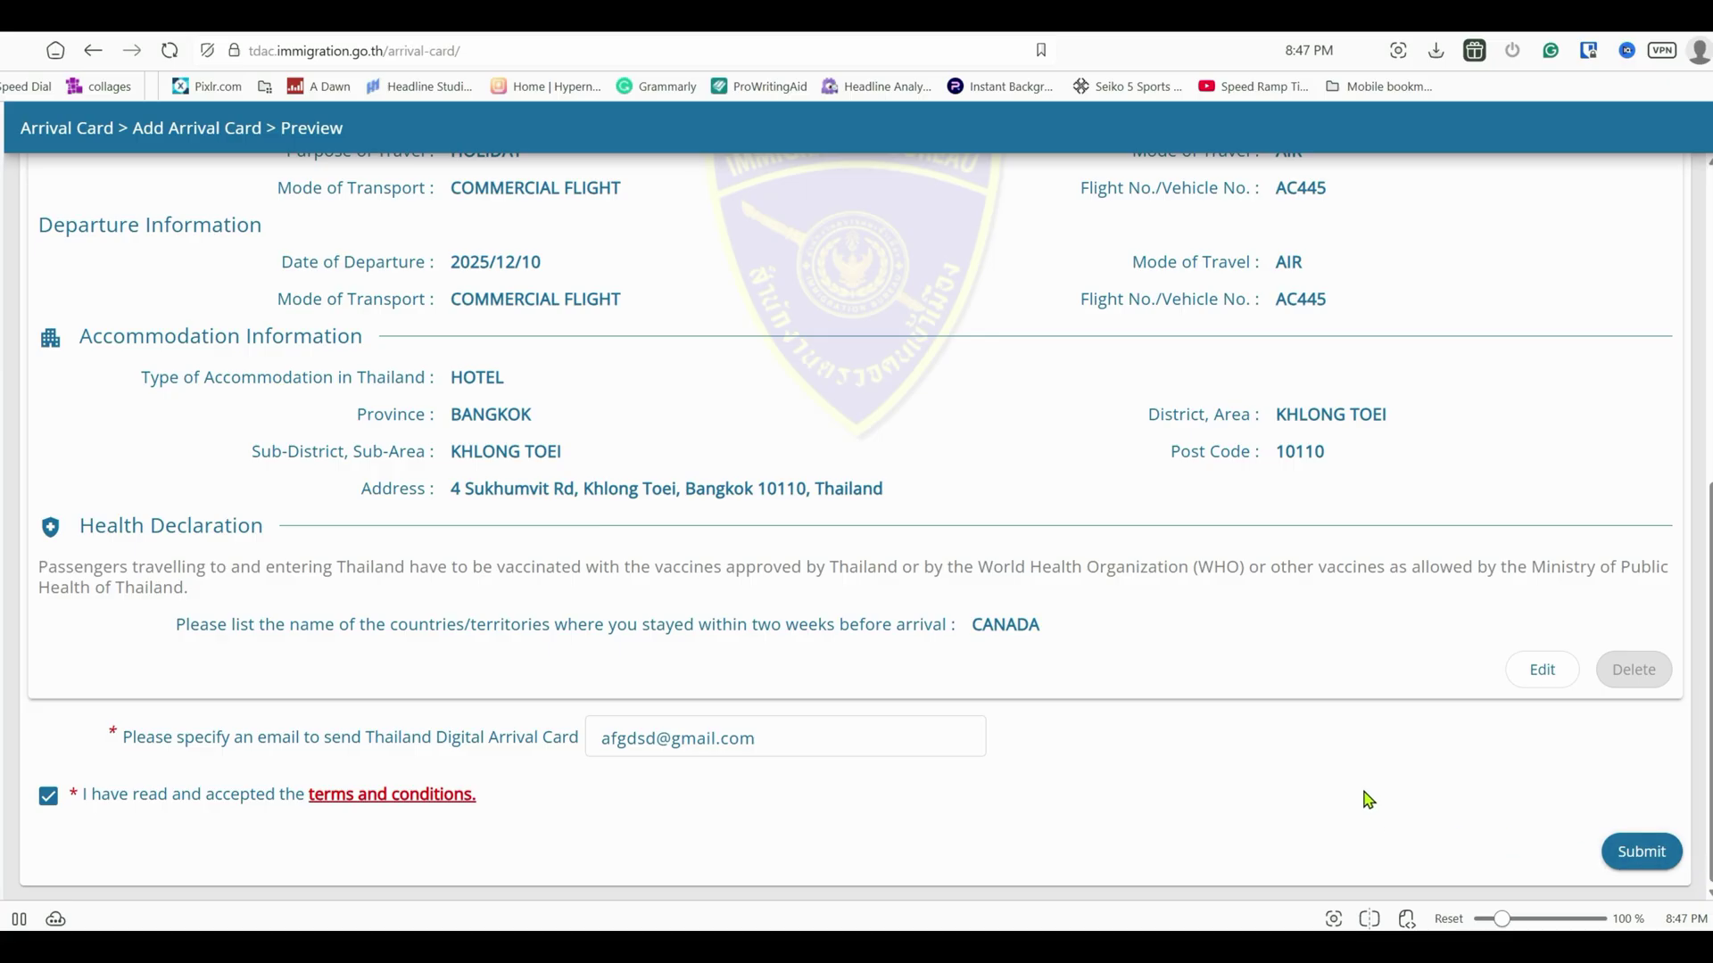
pyautogui.scroll(7, 1370, 801)
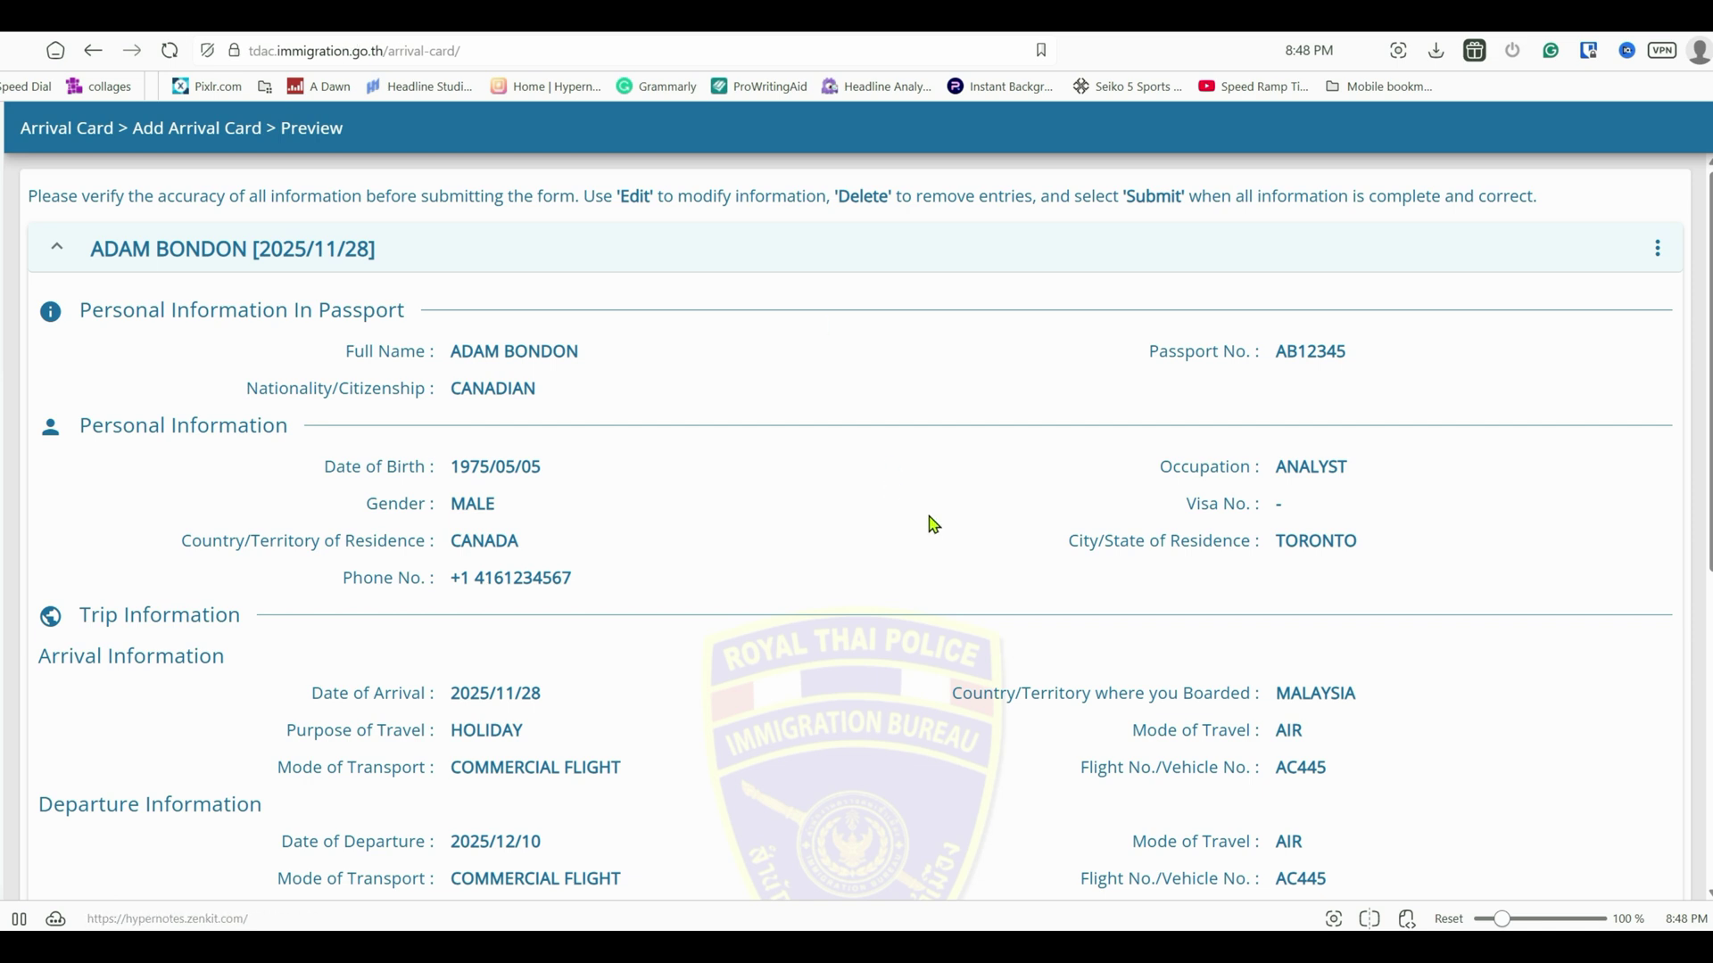
pyautogui.scroll(-7, 929, 523)
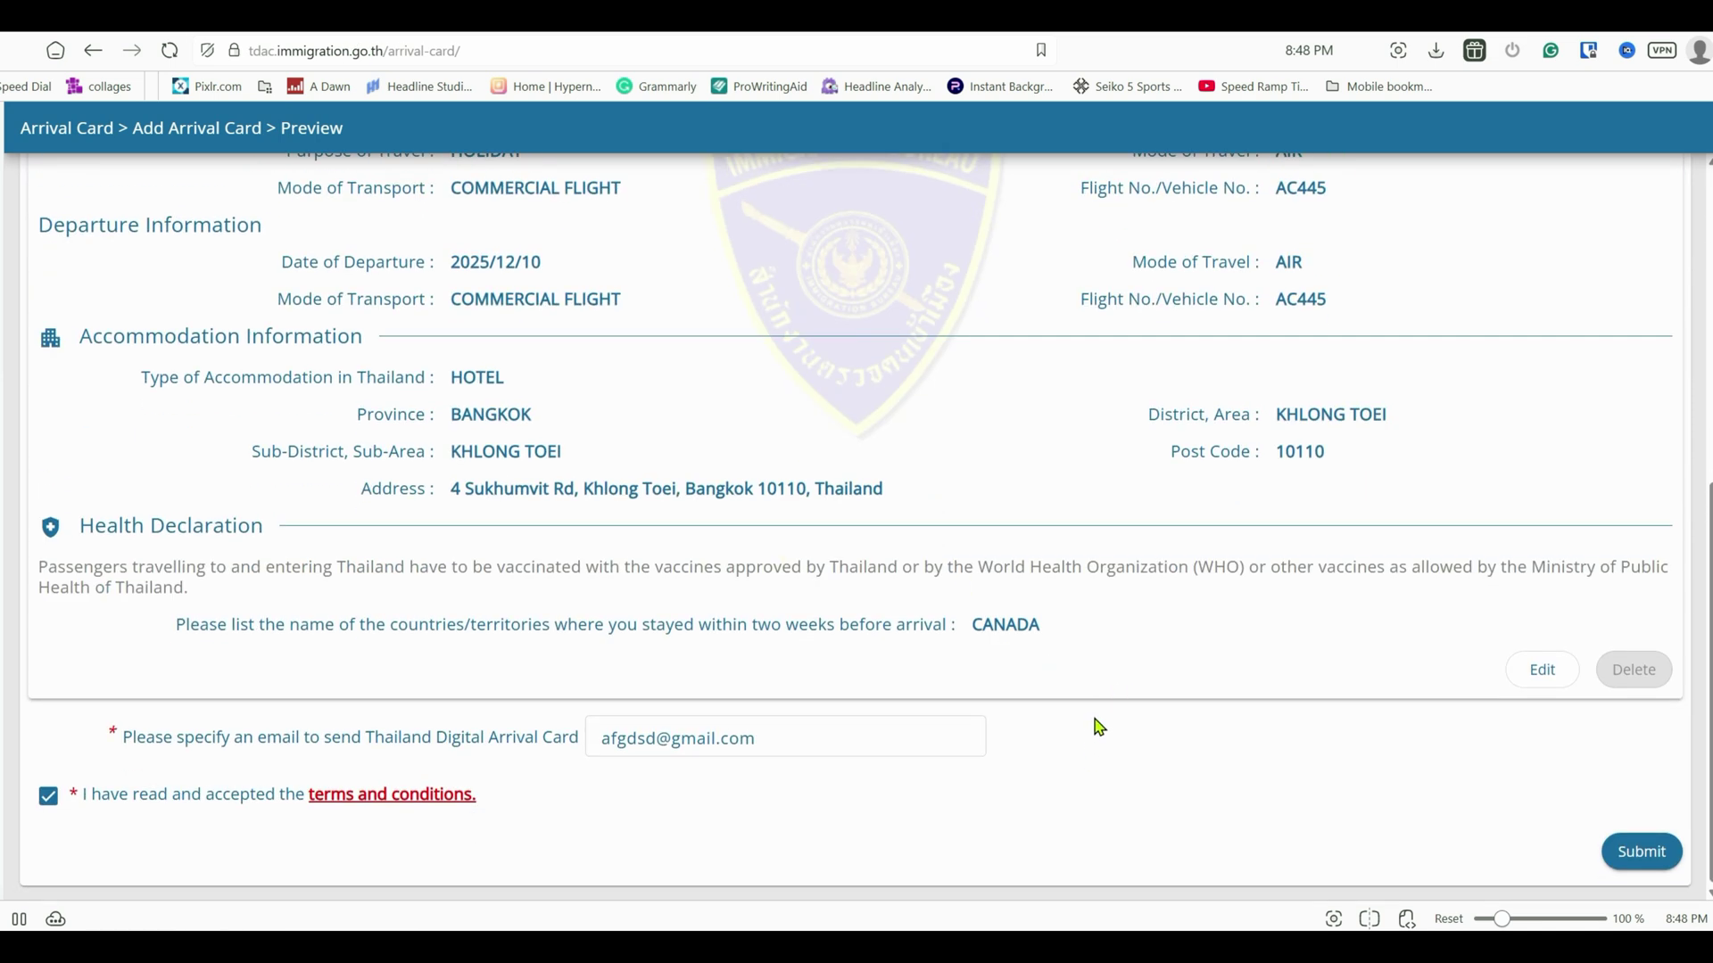
pyautogui.scroll(7, 1093, 723)
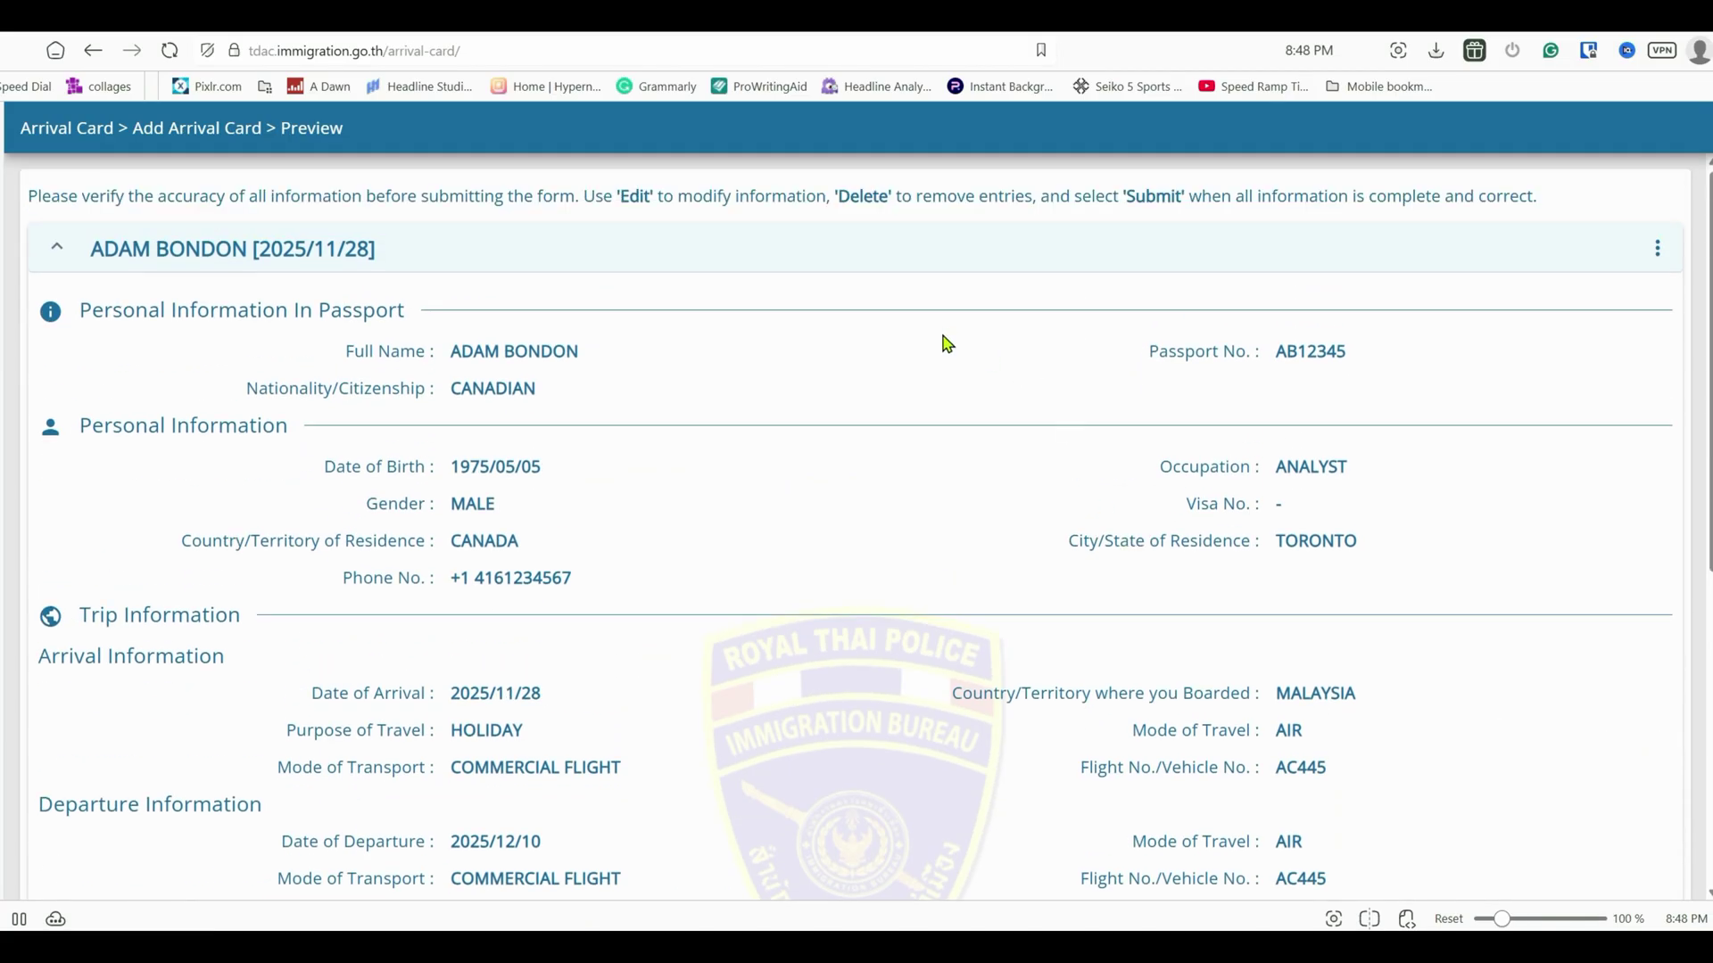
pyautogui.scroll(-4, 918, 472)
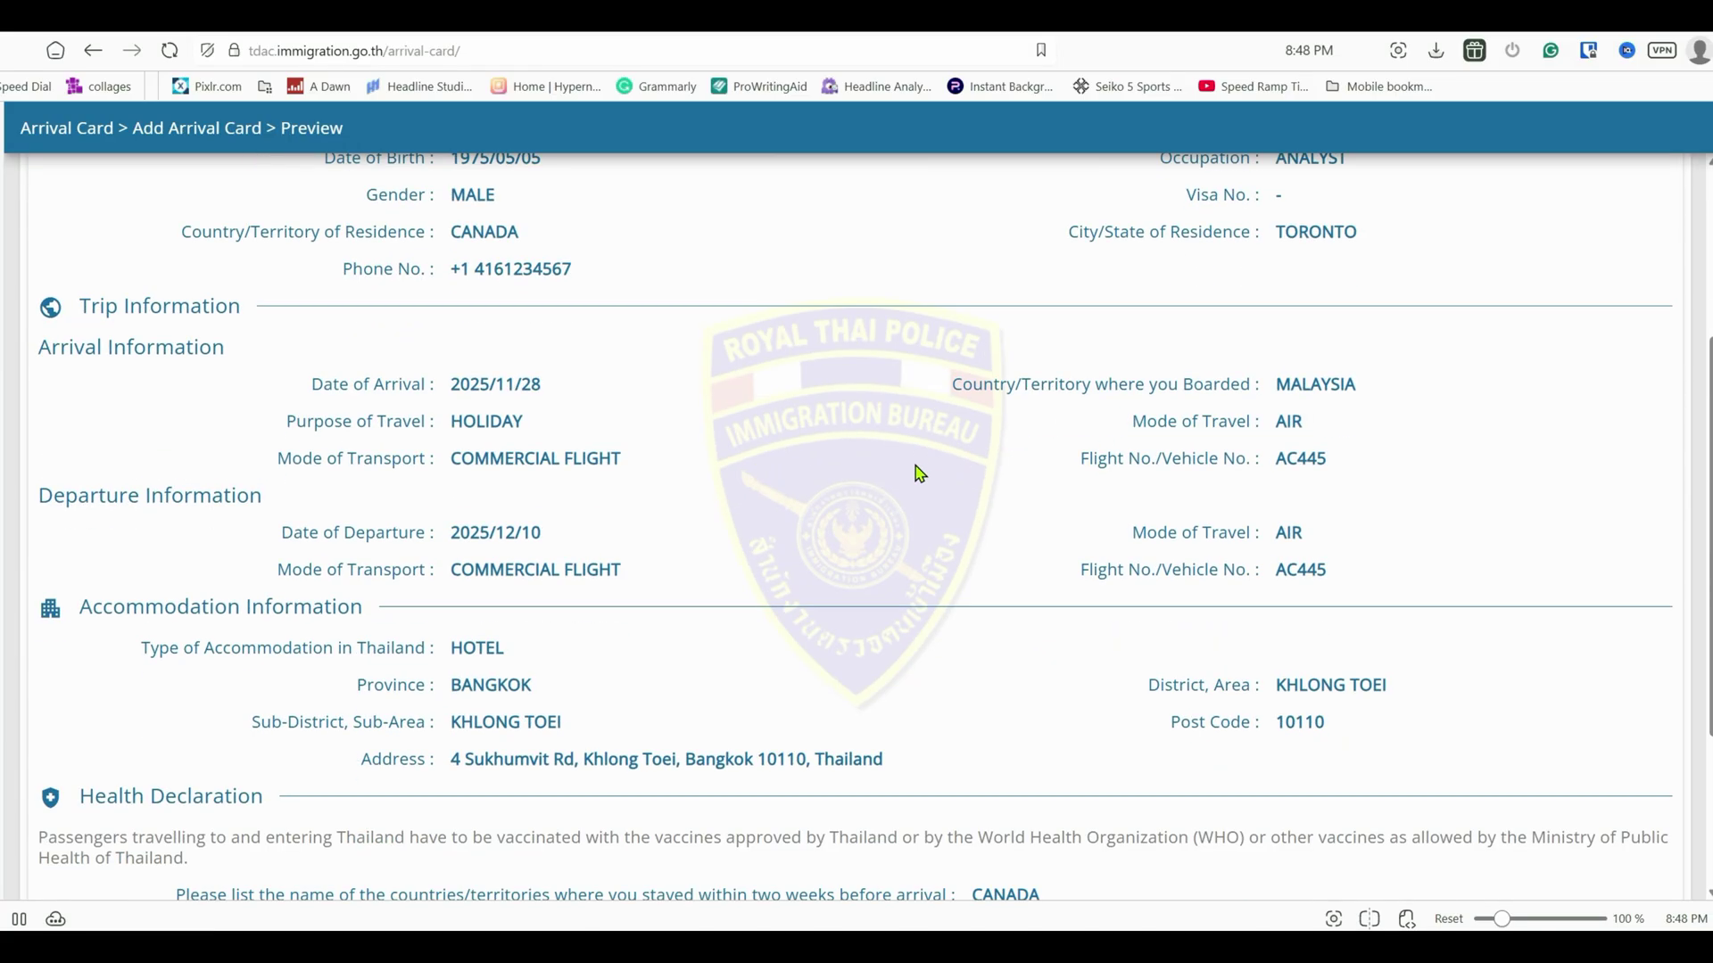
pyautogui.scroll(-3, 918, 473)
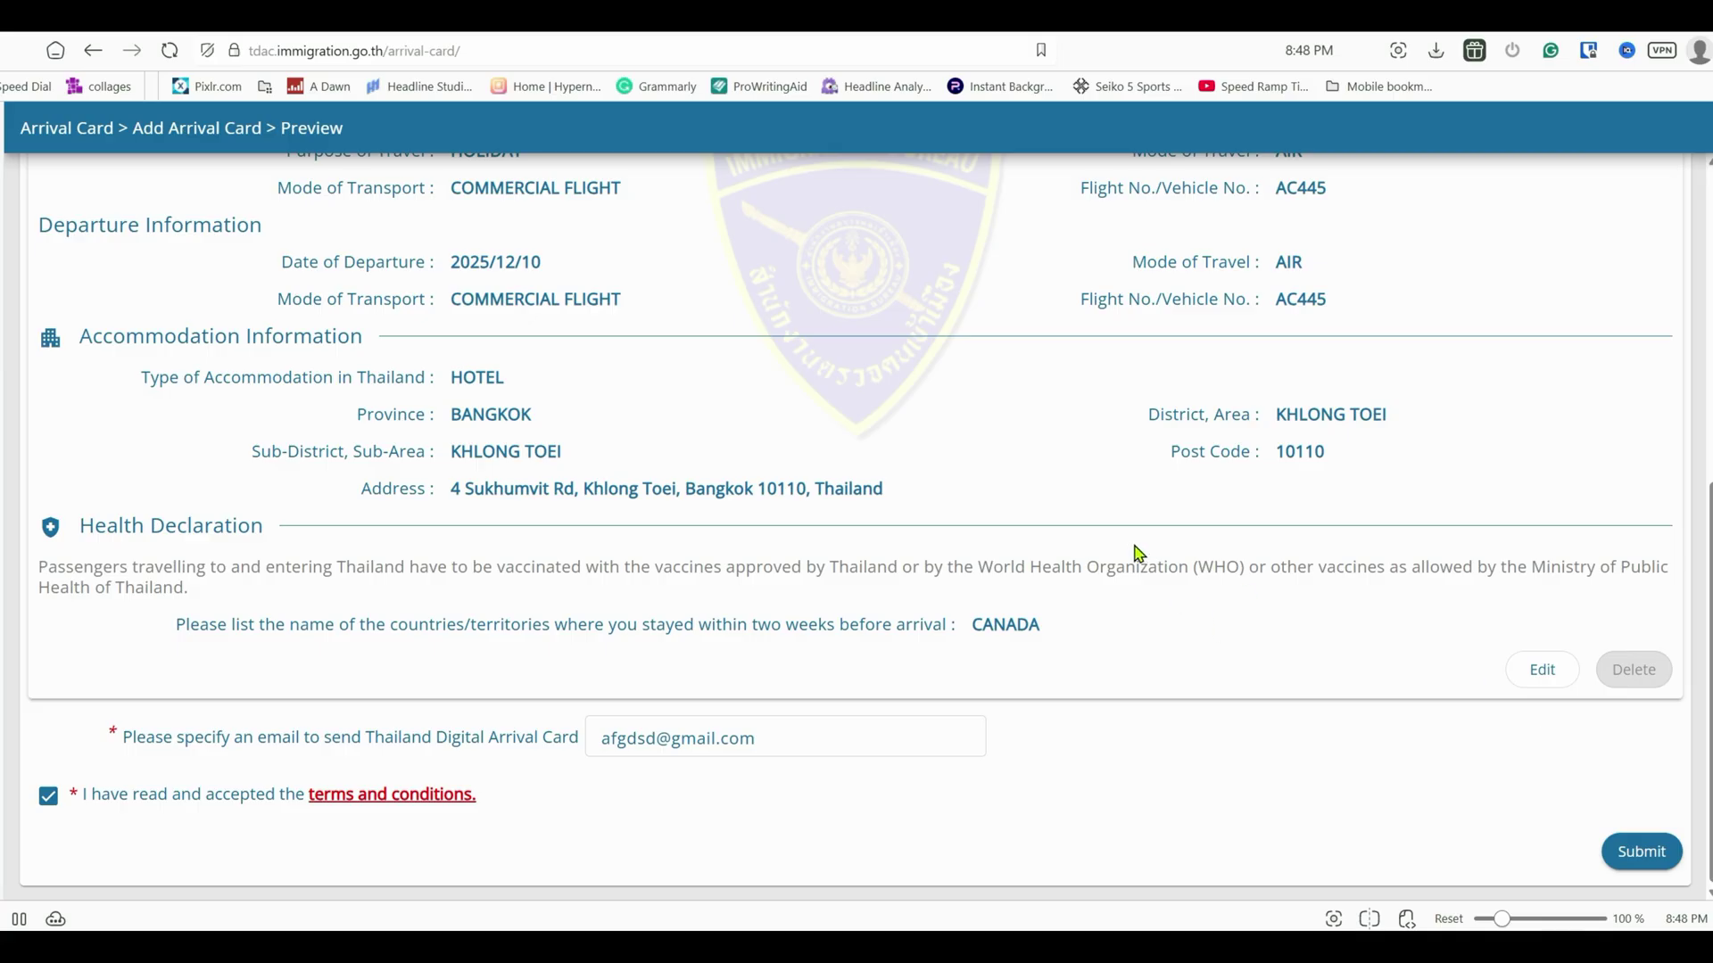
pyautogui.scroll(6, 754, 384)
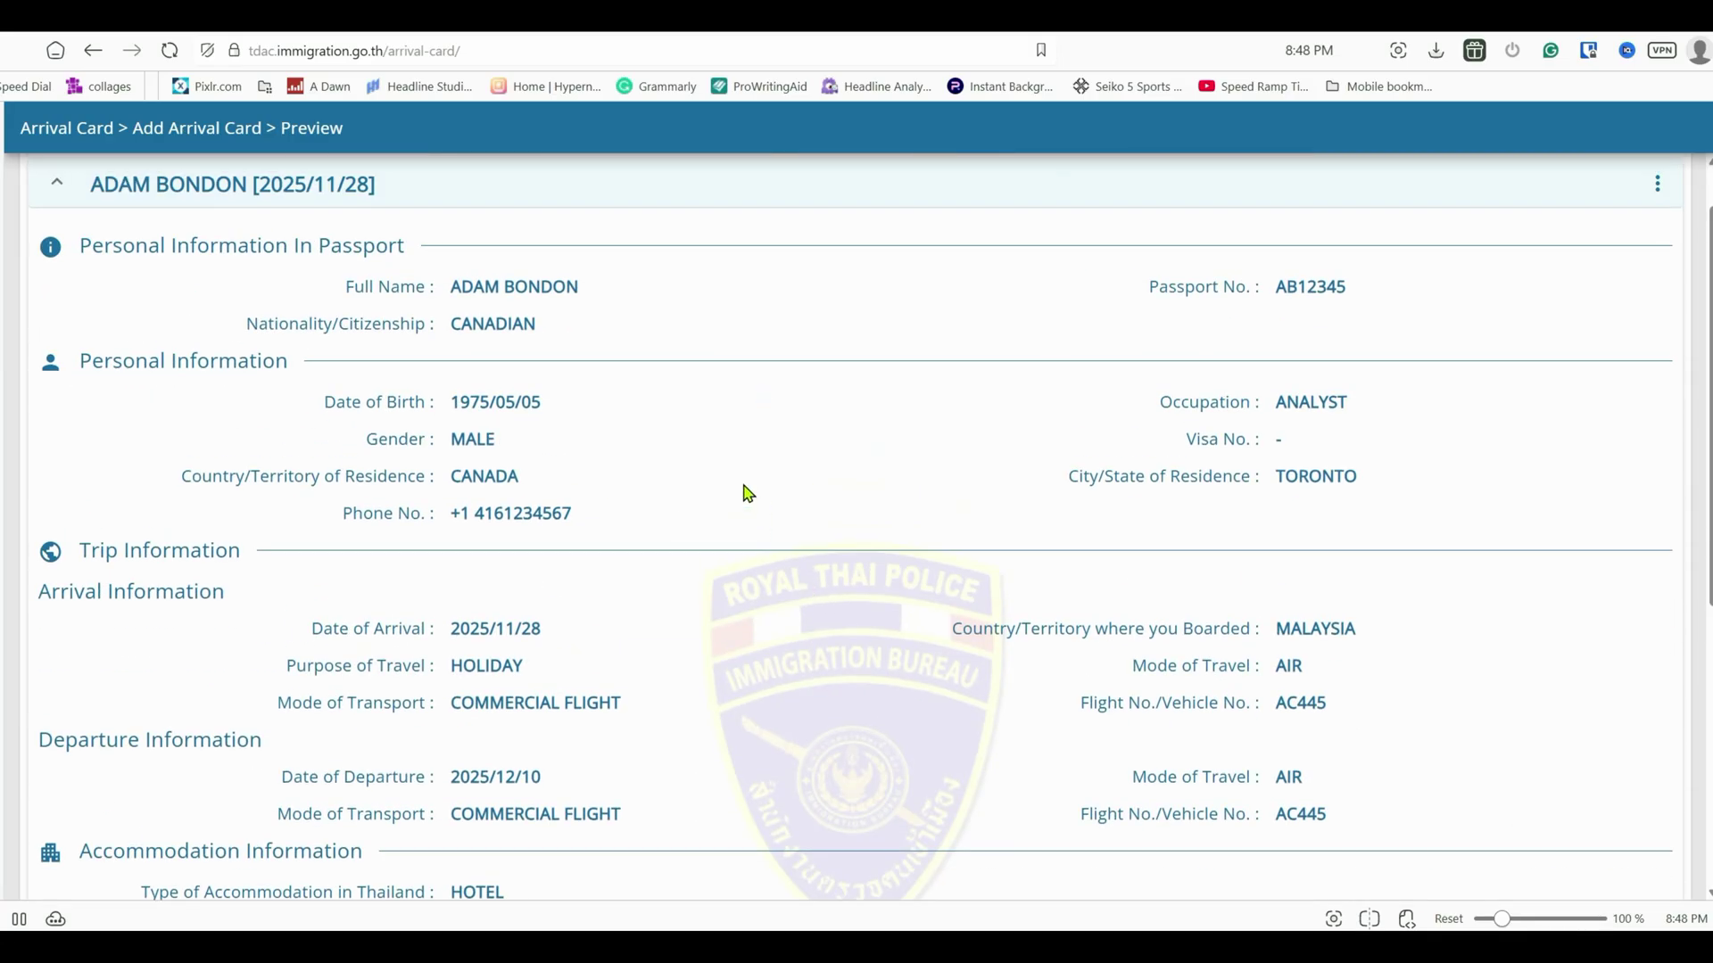
pyautogui.scroll(-5, 748, 493)
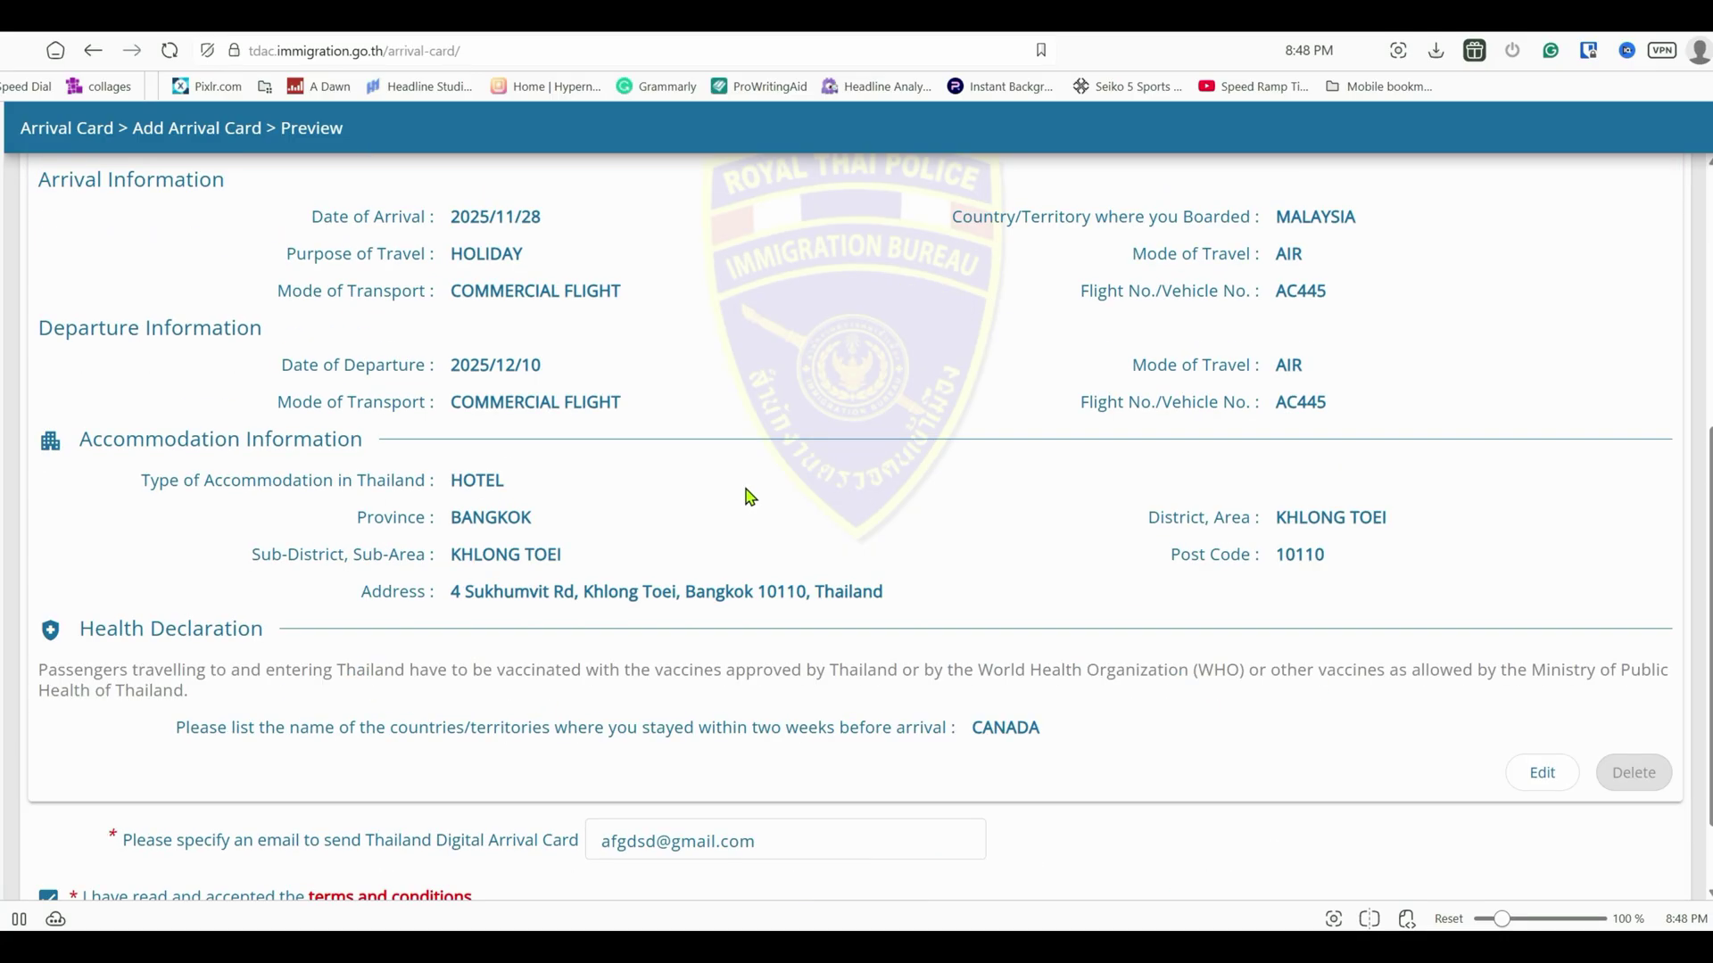
pyautogui.scroll(-1, 1258, 696)
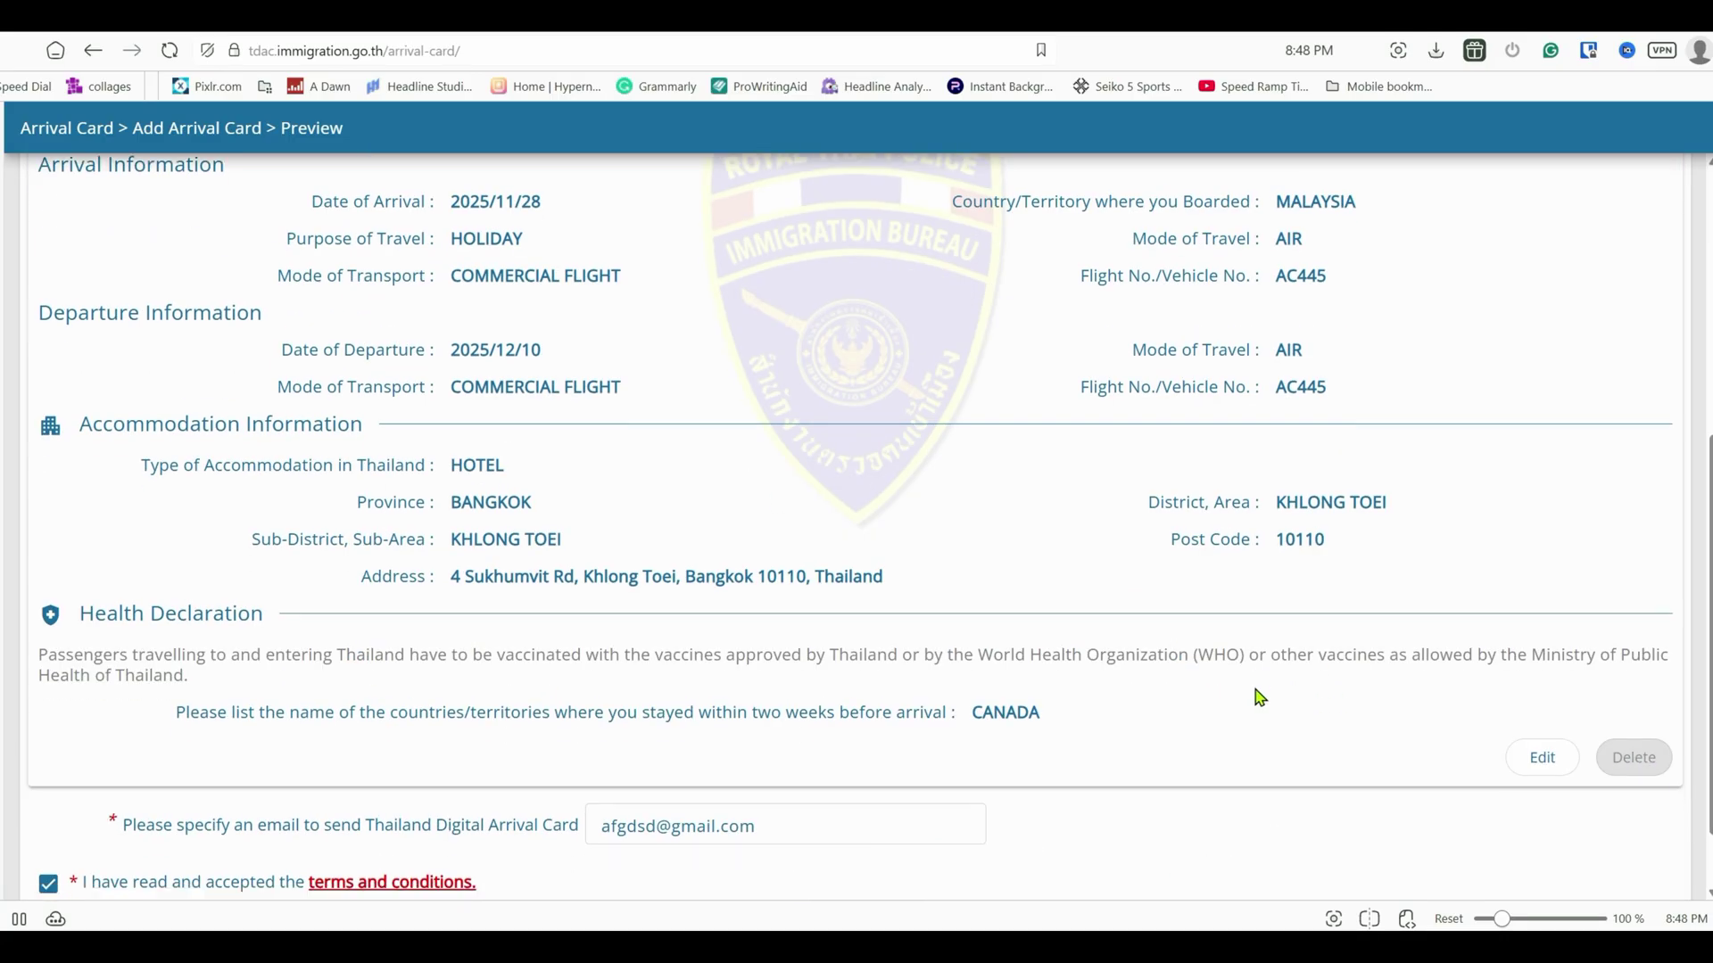
pyautogui.scroll(-1, 1259, 696)
pyautogui.scroll(7, 964, 510)
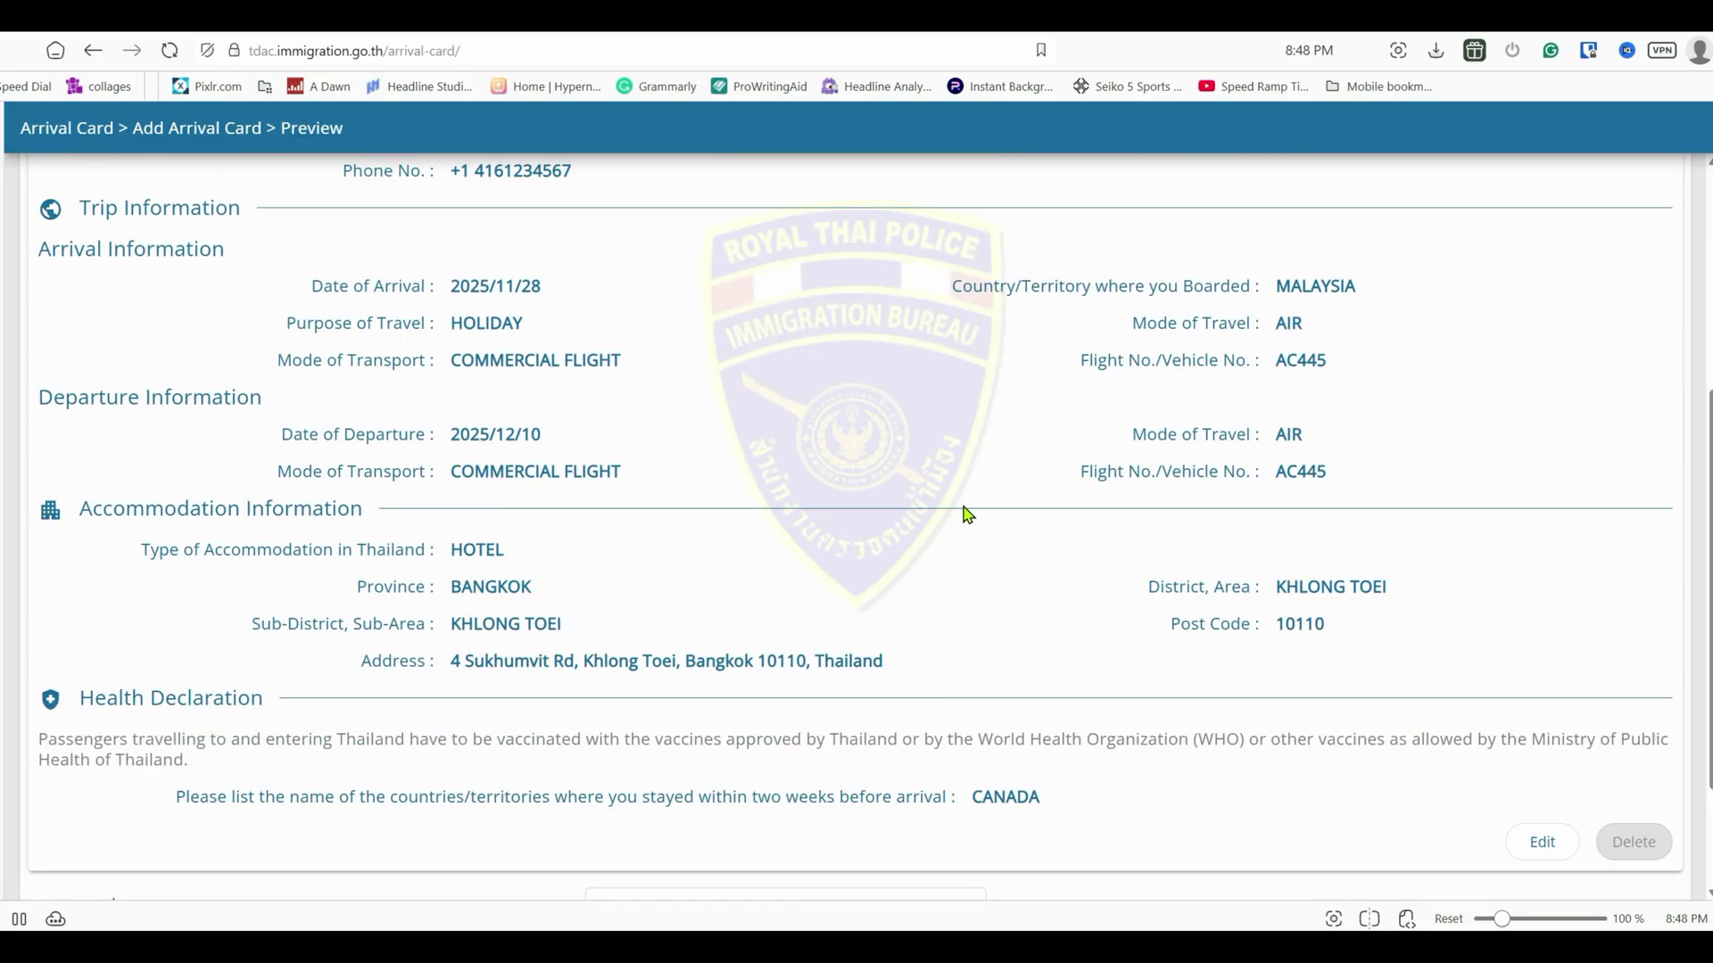